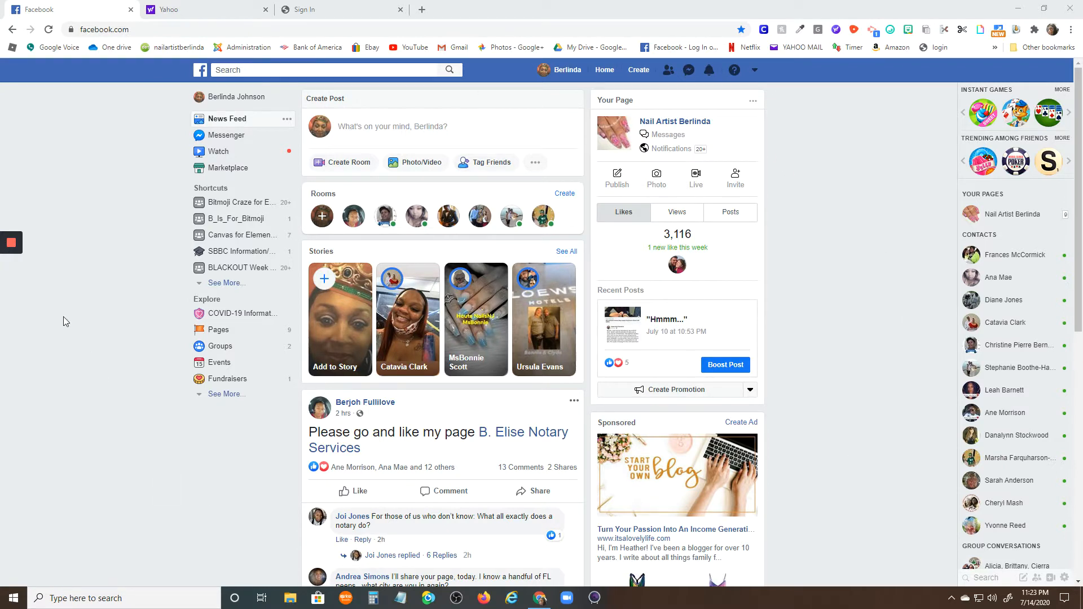
pyautogui.moveTo(13, 251)
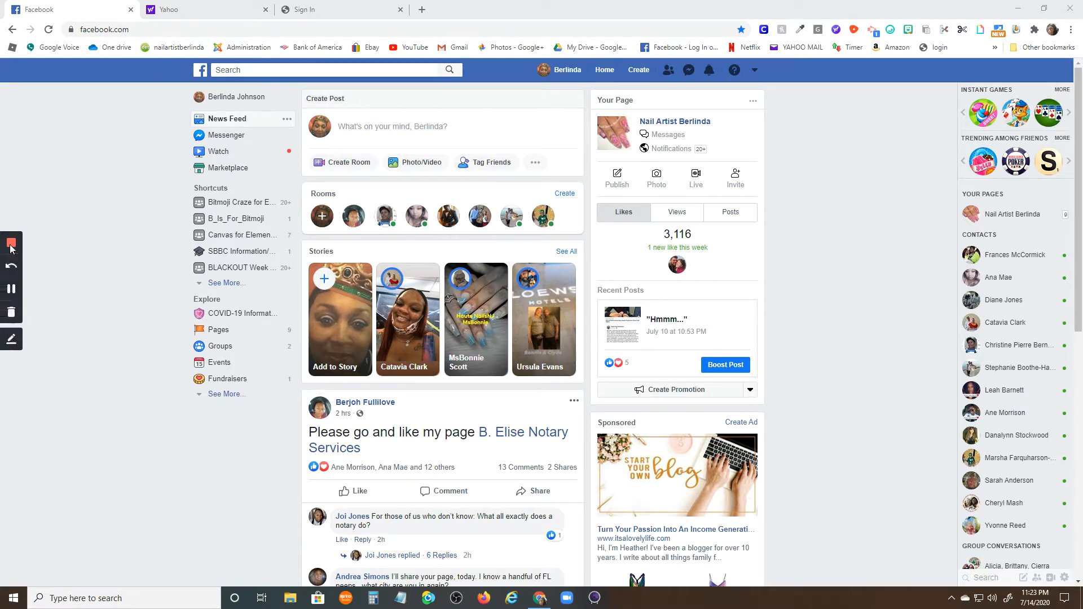
pyautogui.click(11, 289)
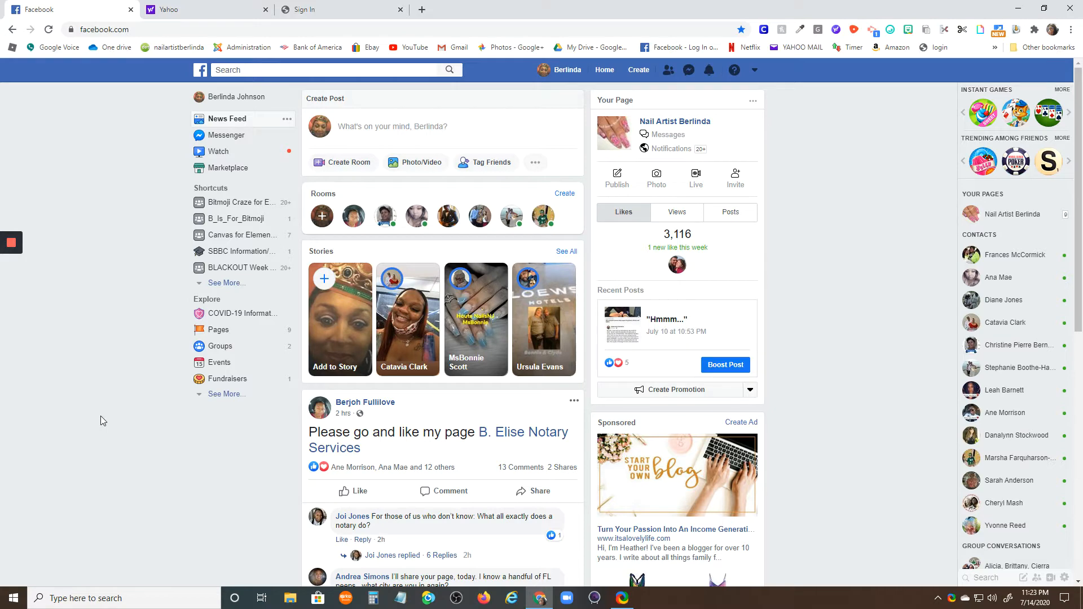
# - Capture a region screenshot of the Facebook home page, from the blue header bar down to the first feed post
pyautogui.press('ctrl+Print')
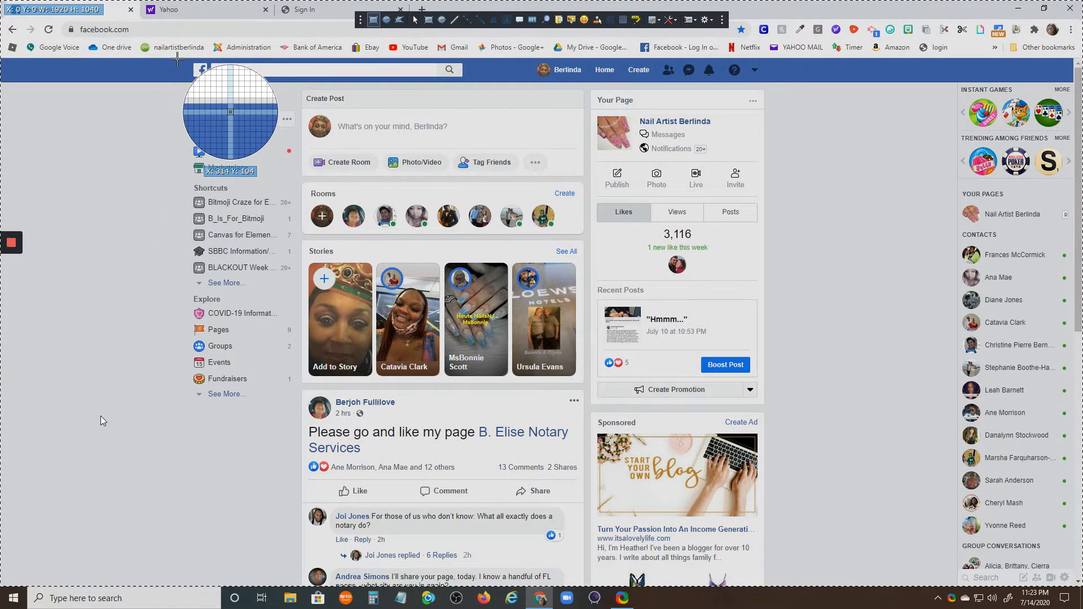
pyautogui.moveTo(177, 59); pyautogui.dragTo(769, 427)
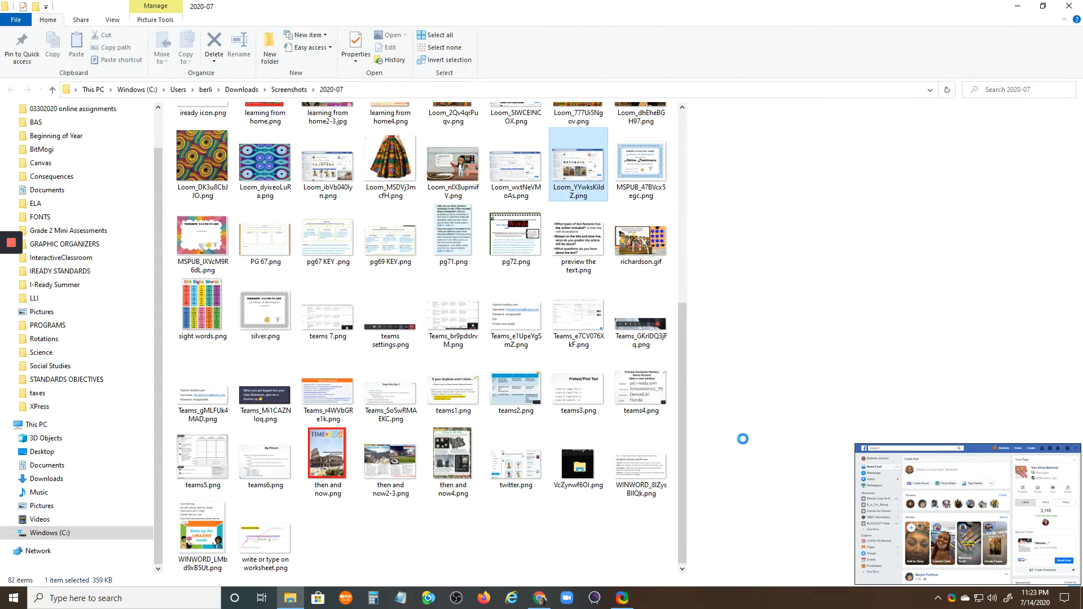
# - Try to rename the new screenshot file as FACEBOOK
pyautogui.click(578, 194)
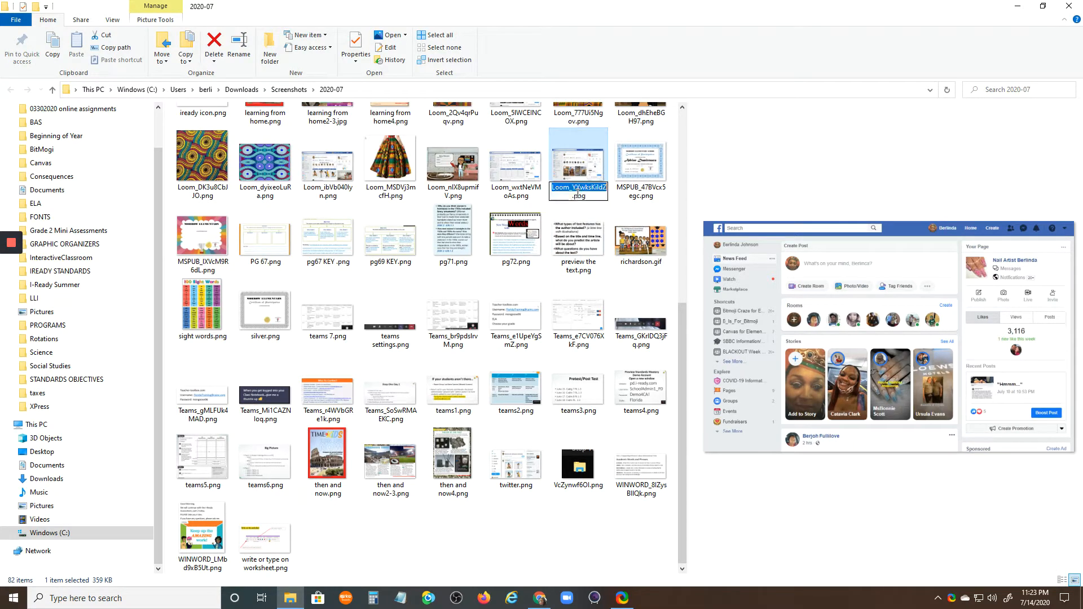
pyautogui.write('FACEBOOK')
pyautogui.press('Return')
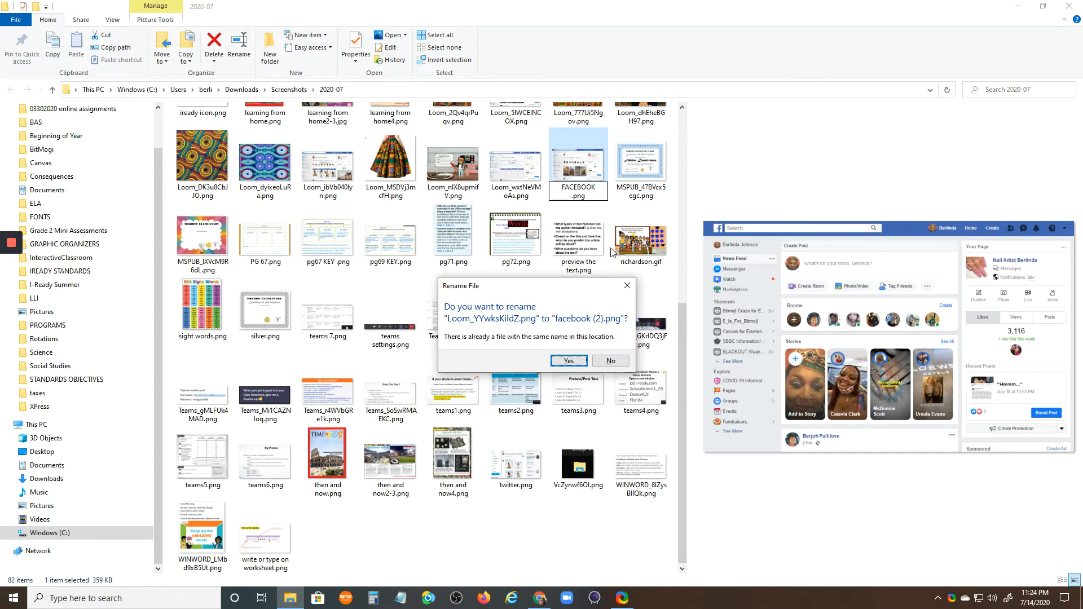
pyautogui.click(599, 360)
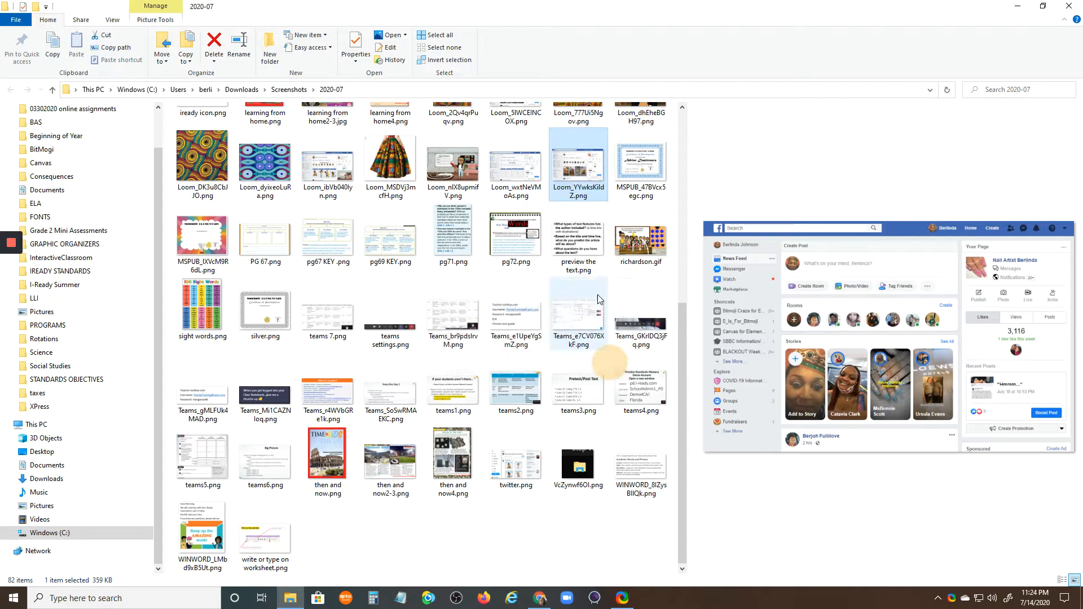
# - Rename the new screenshot file as FACEBOOK2 and close the 2020-07 folder window
pyautogui.click(581, 188)
pyautogui.write('FACE')
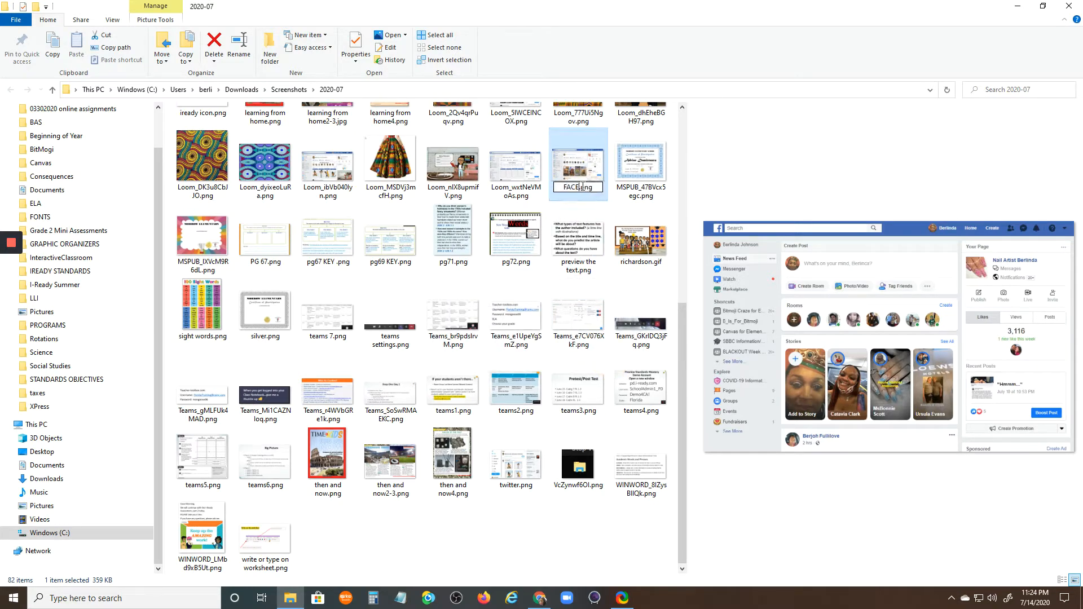
pyautogui.write('BOOK2')
pyautogui.press('Return')
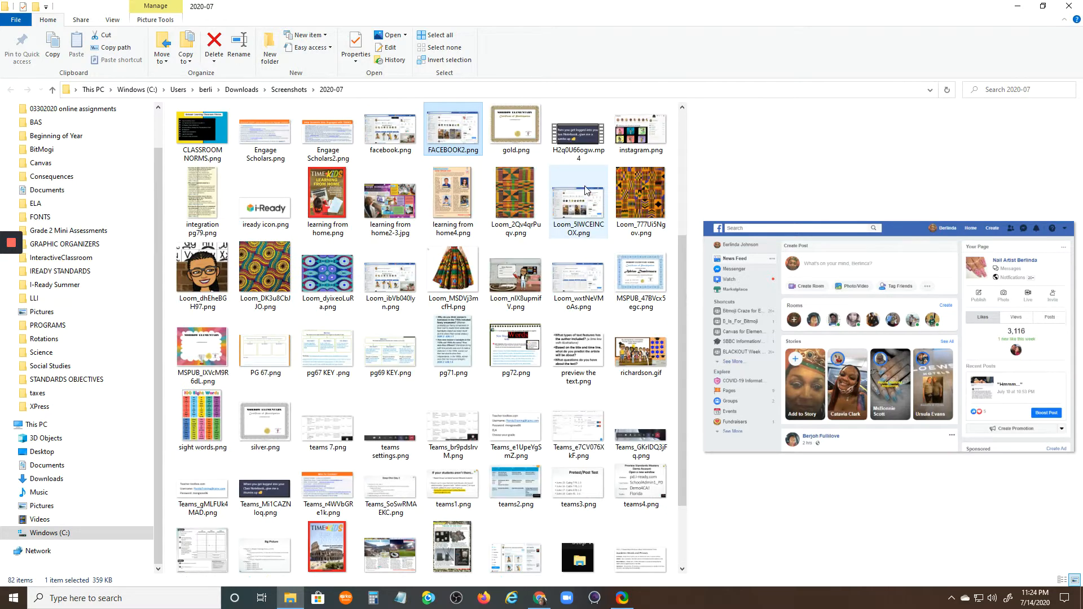
pyautogui.click(1070, 8)
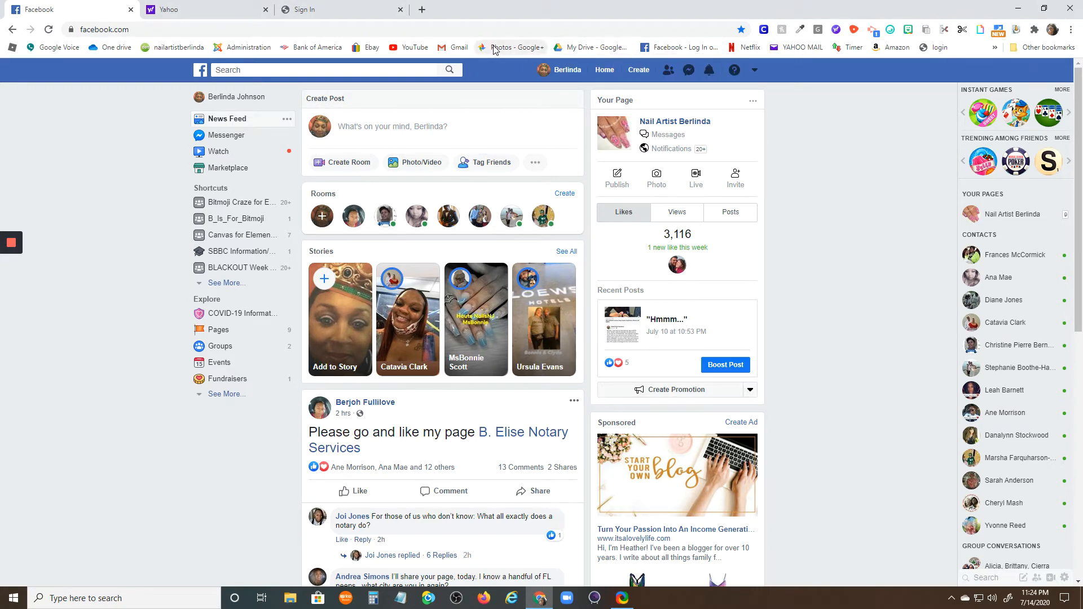
# - Go to Google Drive and create a new blank Google Slides presentation
pyautogui.click(584, 48)
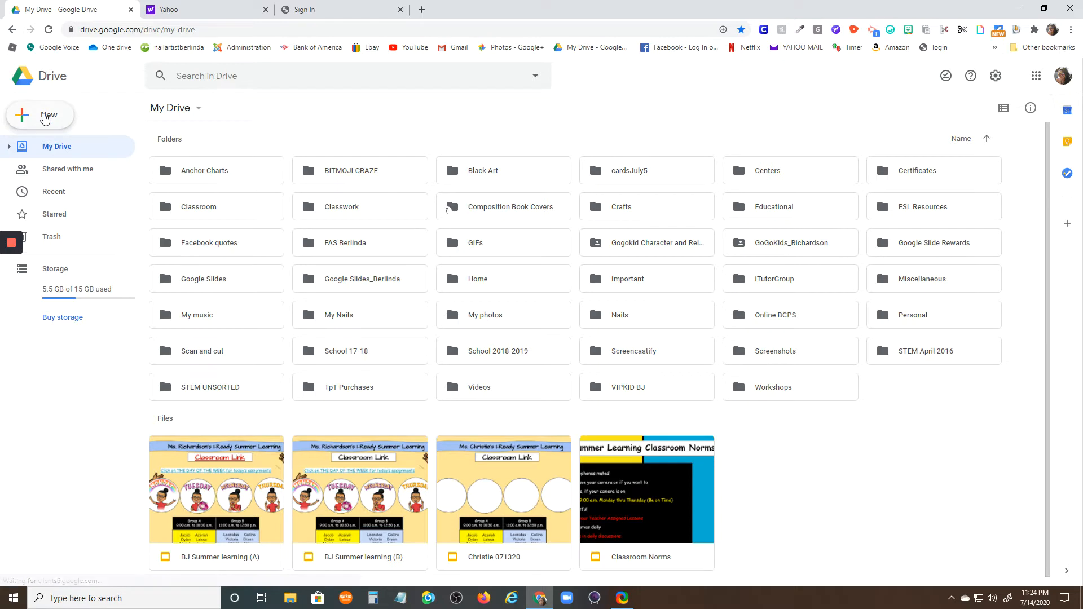
pyautogui.click(46, 116)
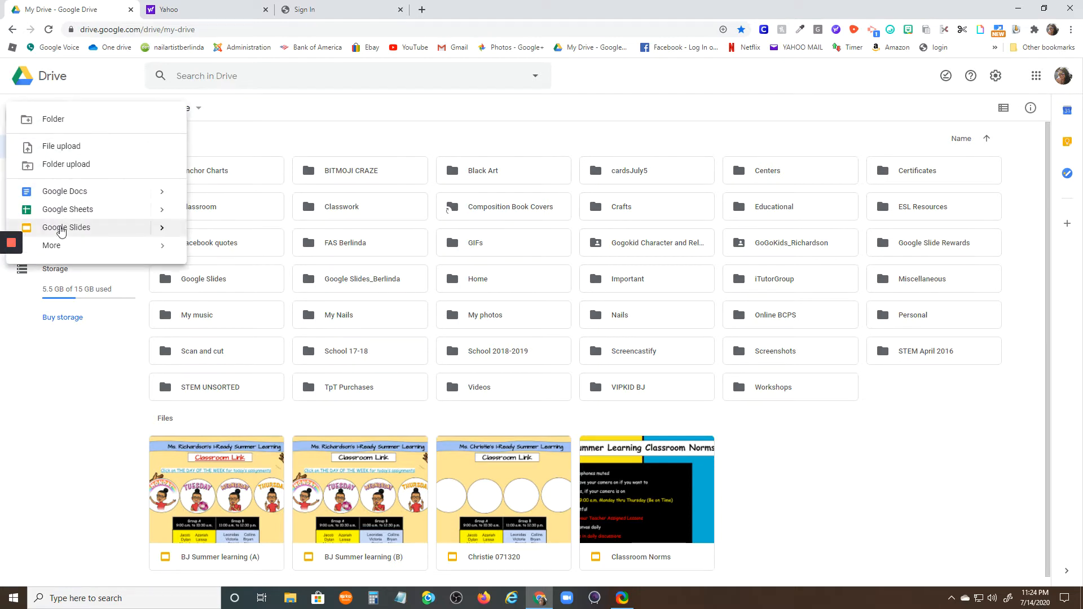
pyautogui.click(59, 228)
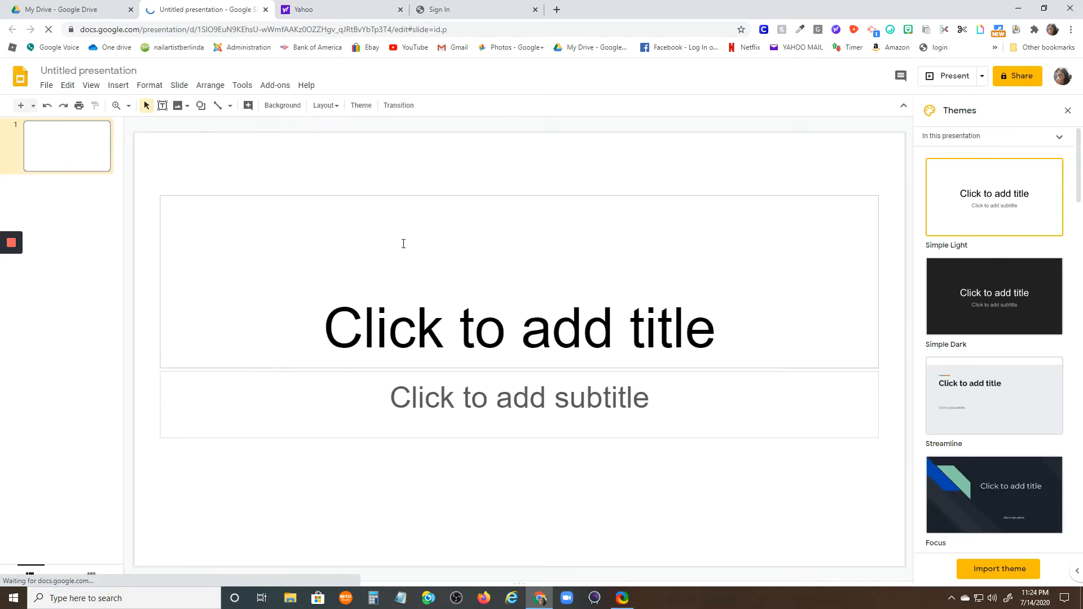
# - Delete the title and subtitle placeholders from the first slide
pyautogui.click(408, 194)
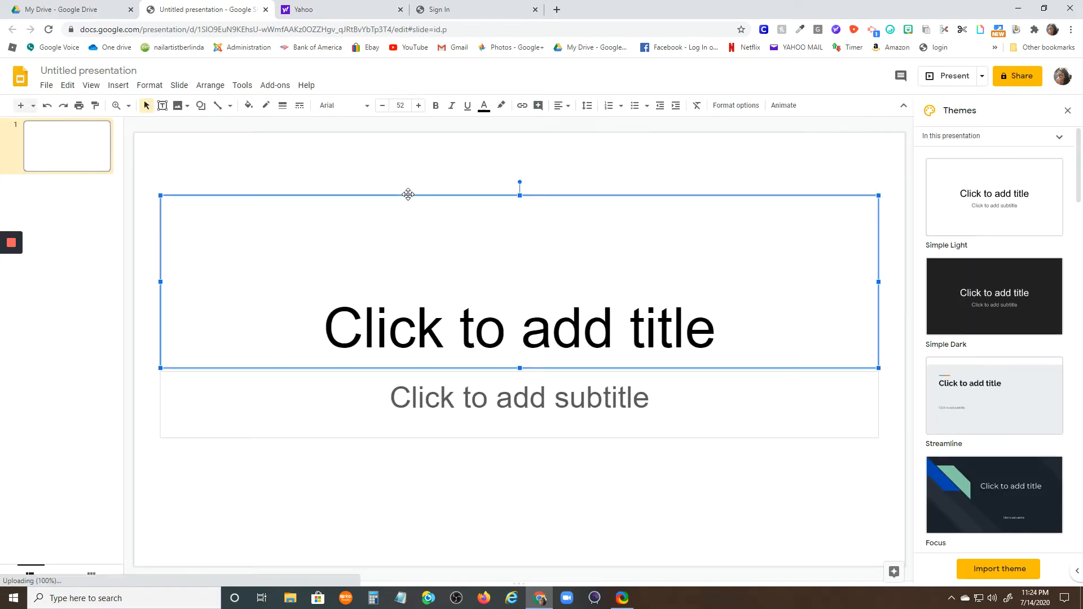
pyautogui.press('Delete')
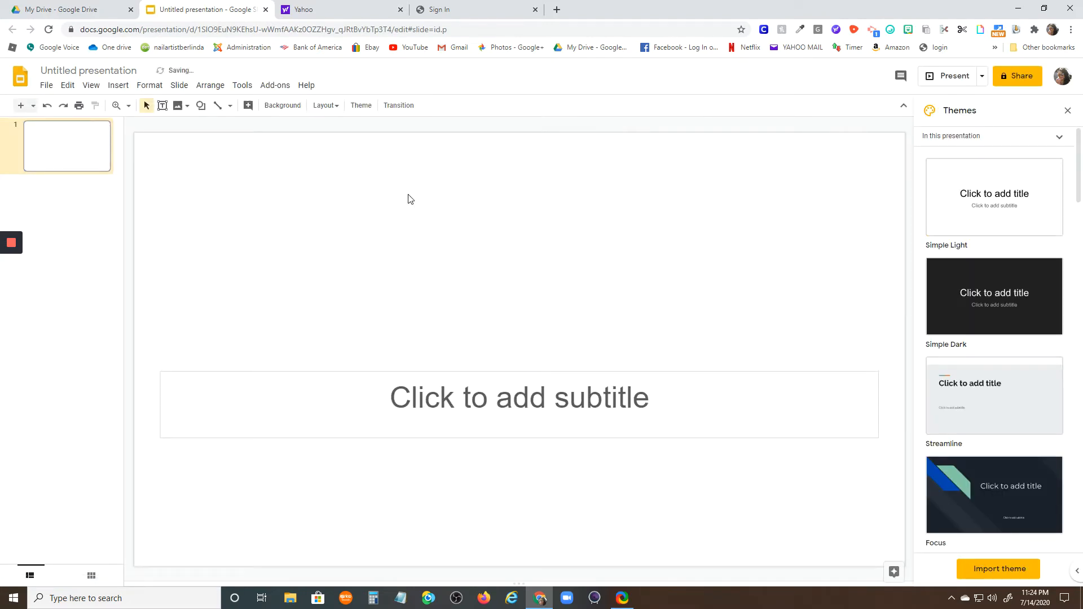
pyautogui.click(448, 370)
pyautogui.press('Delete')
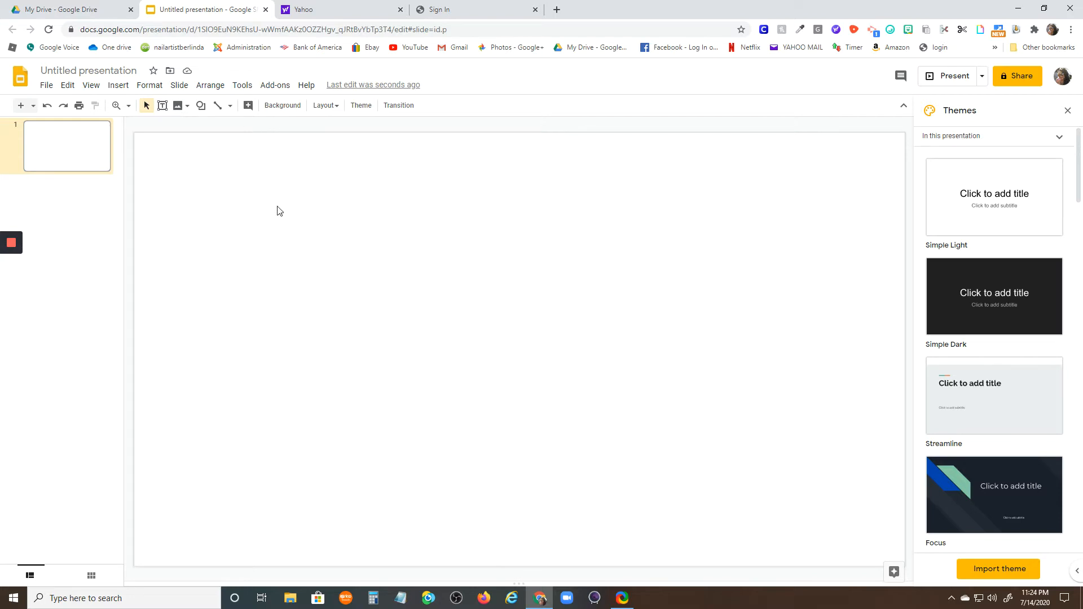
# - Start uploading a background image for the slide and browse to the Downloads > Screenshots > 2020-07 folder
pyautogui.click(282, 106)
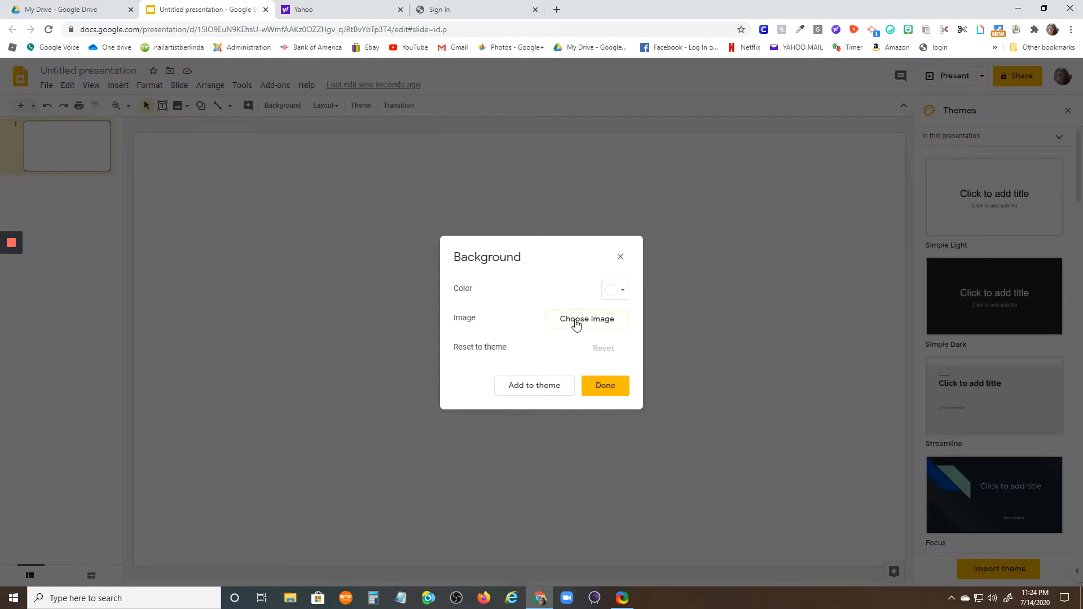
pyautogui.click(575, 325)
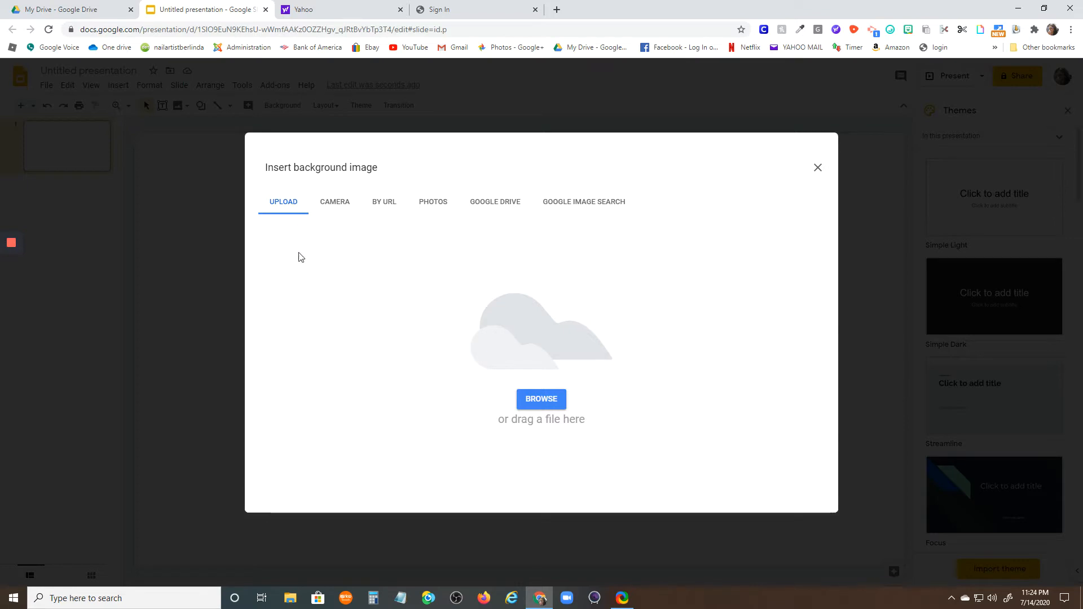
pyautogui.click(552, 406)
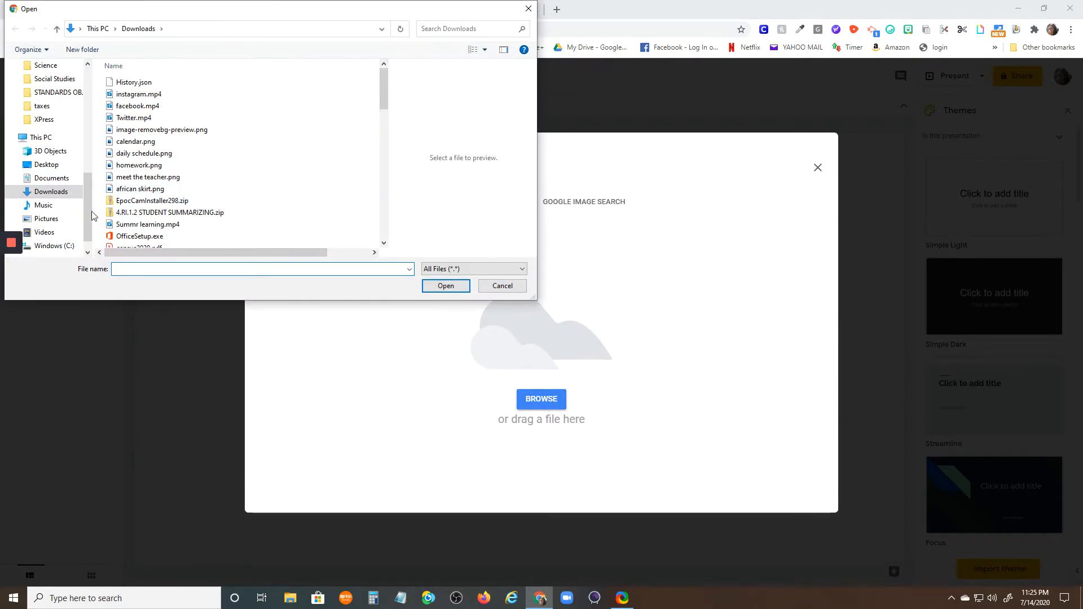
pyautogui.click(16, 191)
pyautogui.scroll(-10, 39, 207)
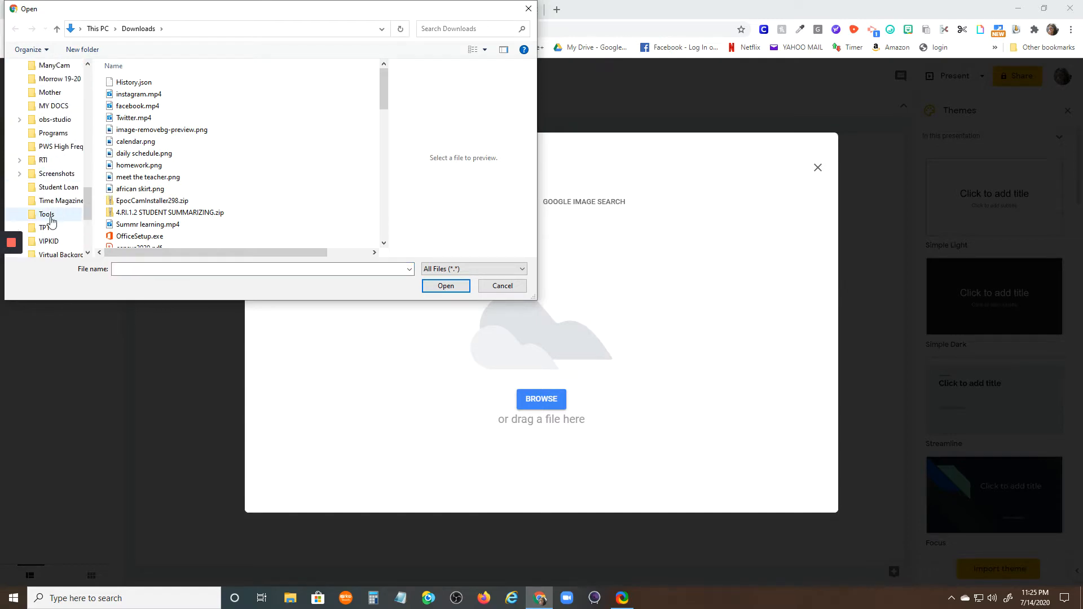
pyautogui.click(61, 174)
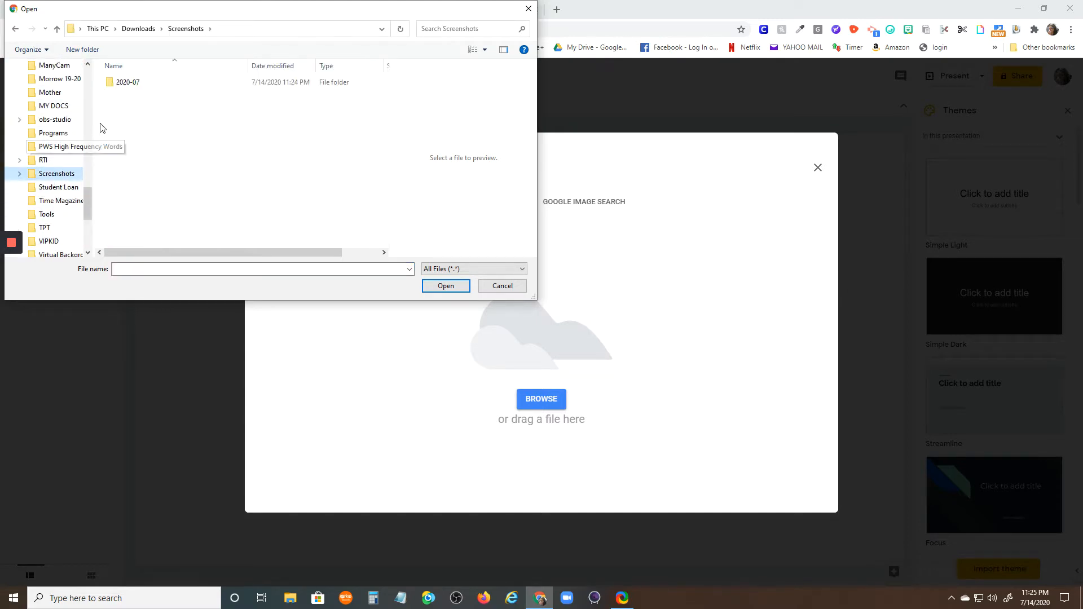
pyautogui.click(126, 86)
pyautogui.doubleClick(126, 85)
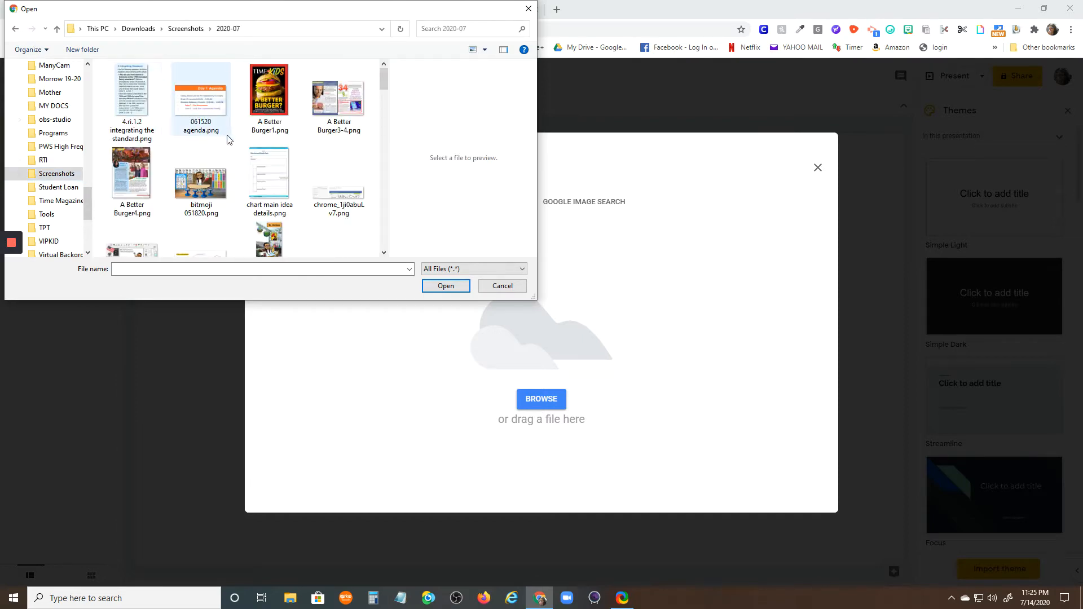
# - Choose FACEBOOK2.png as the slide's background image and apply it
pyautogui.scroll(-3, 243, 149)
pyautogui.scroll(-5, 244, 149)
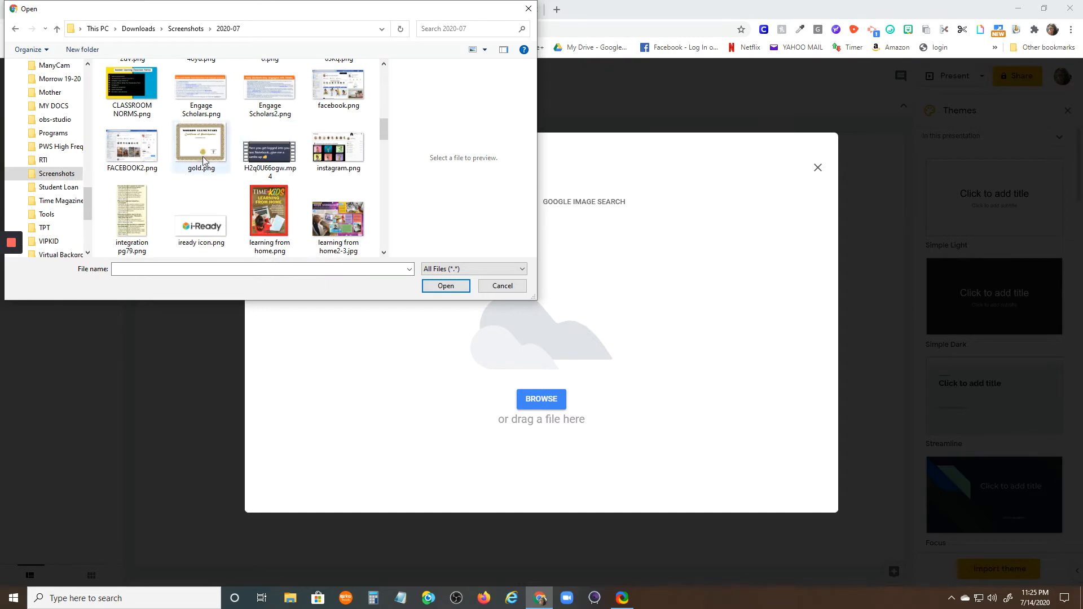
pyautogui.click(124, 153)
pyautogui.doubleClick(124, 153)
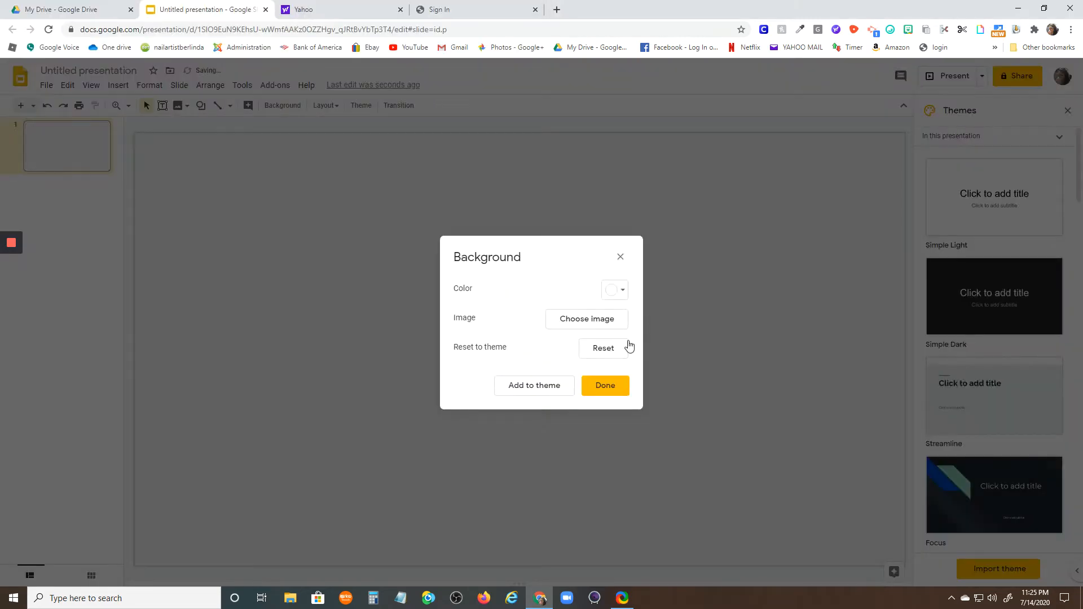
pyautogui.click(606, 388)
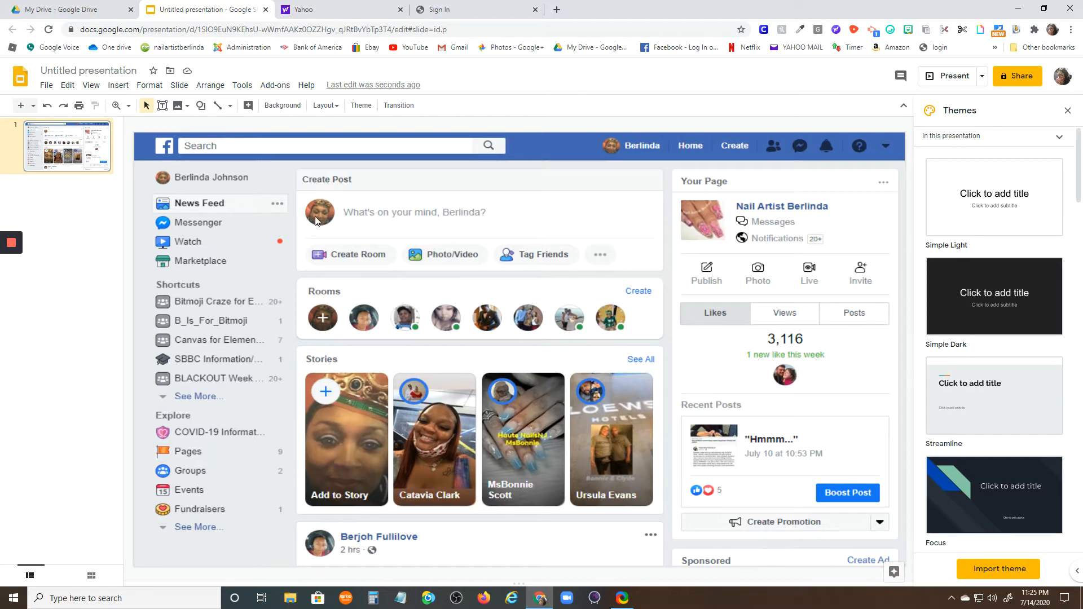
# - Draw a rounded rectangle that covers the Add to Story card in the Stories row
pyautogui.click(202, 110)
pyautogui.moveTo(220, 131)
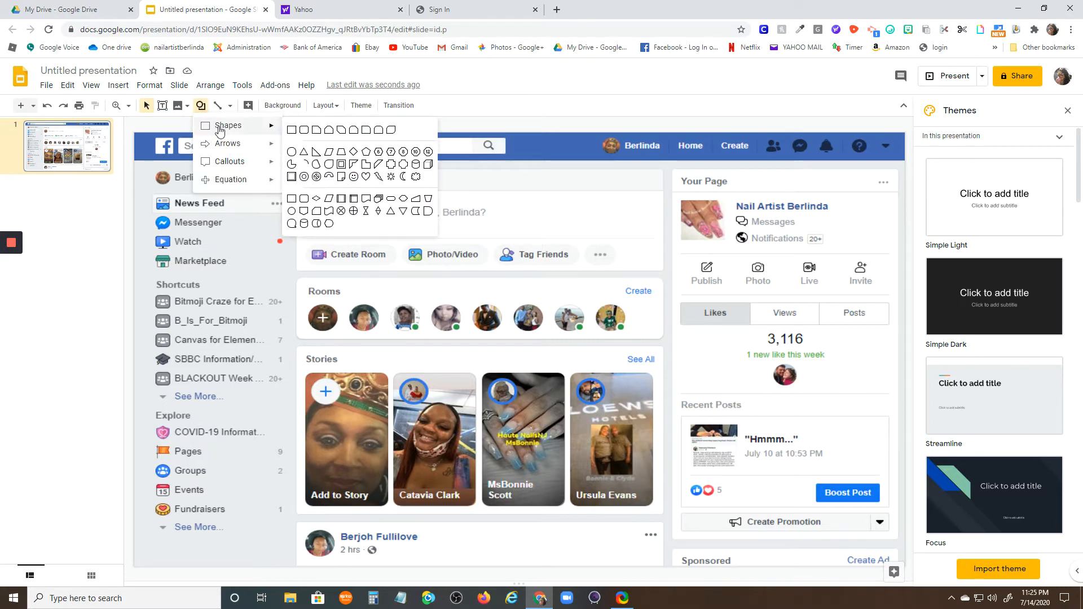
pyautogui.click(304, 130)
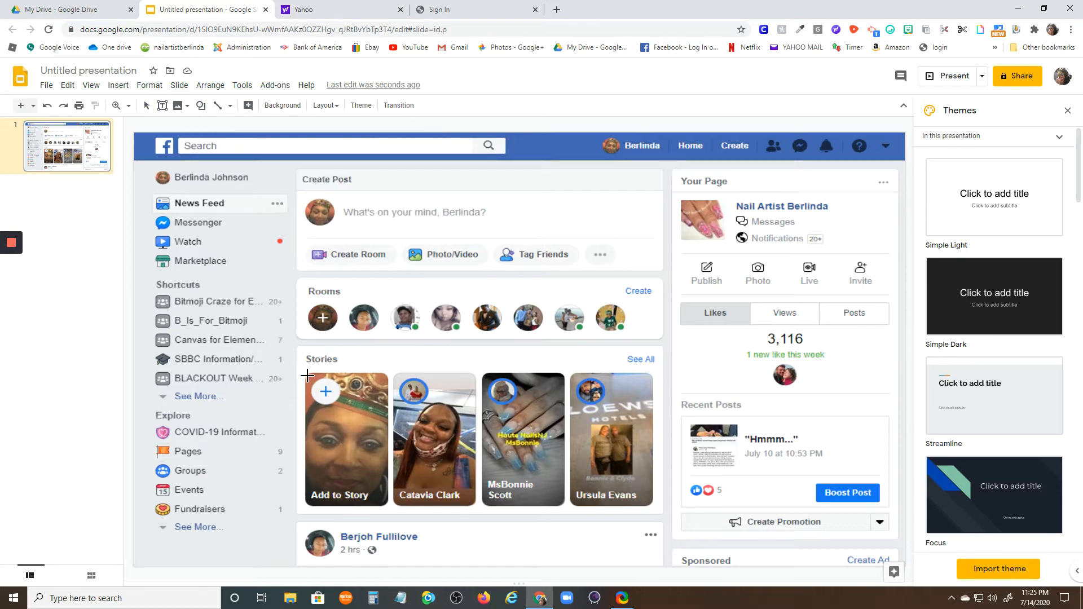
pyautogui.moveTo(304, 373); pyautogui.dragTo(390, 509)
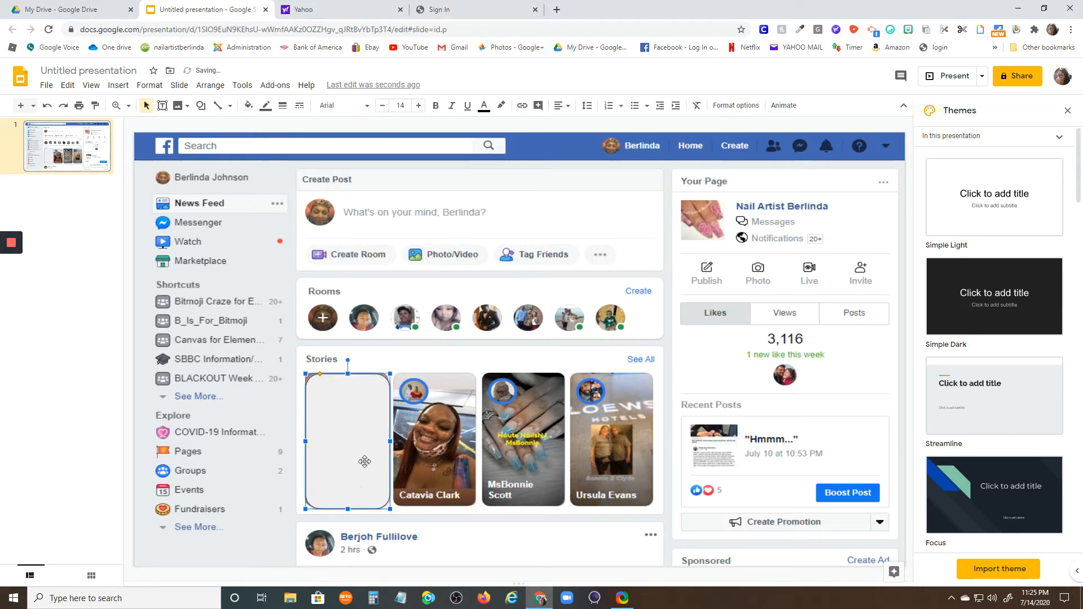
pyautogui.press('Escape')
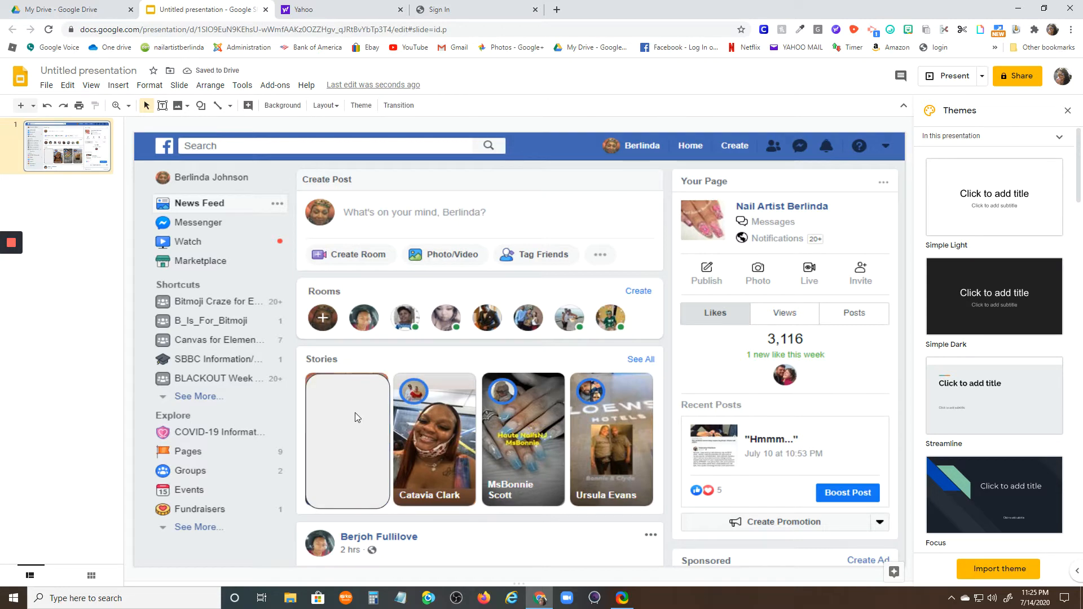
# - Copy the rounded rectangle and place the duplicate over the second story card
pyautogui.click(355, 417)
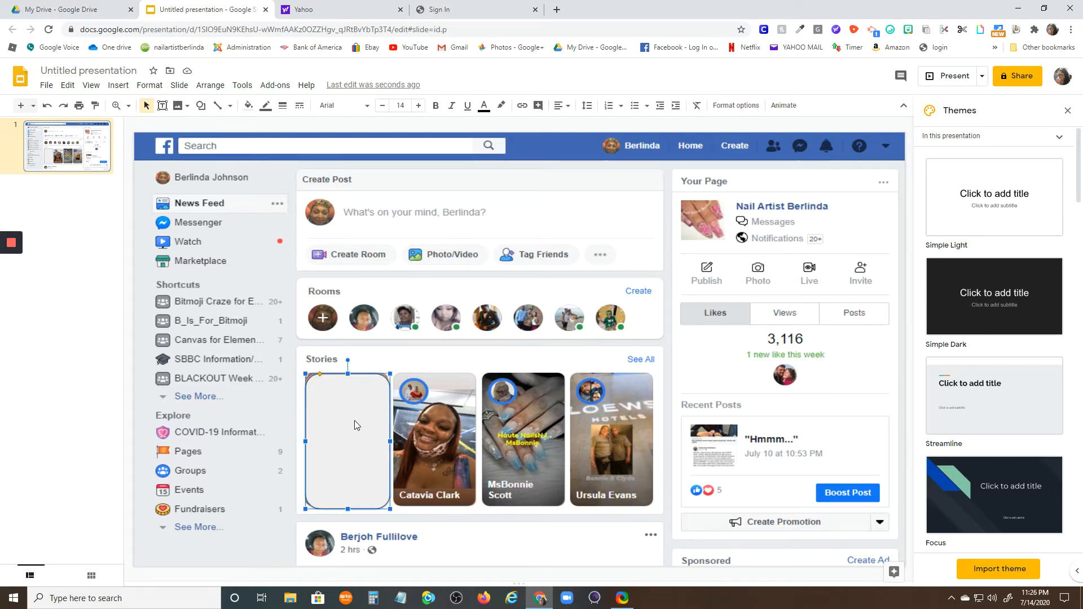
pyautogui.press('Escape')
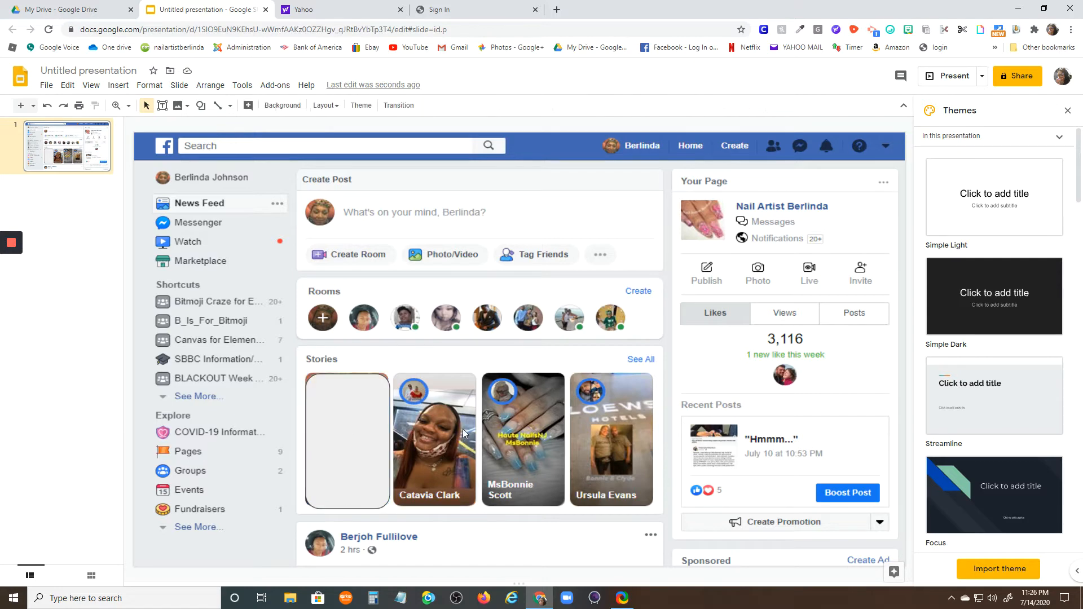
pyautogui.hotkey('ctrl', 'v')
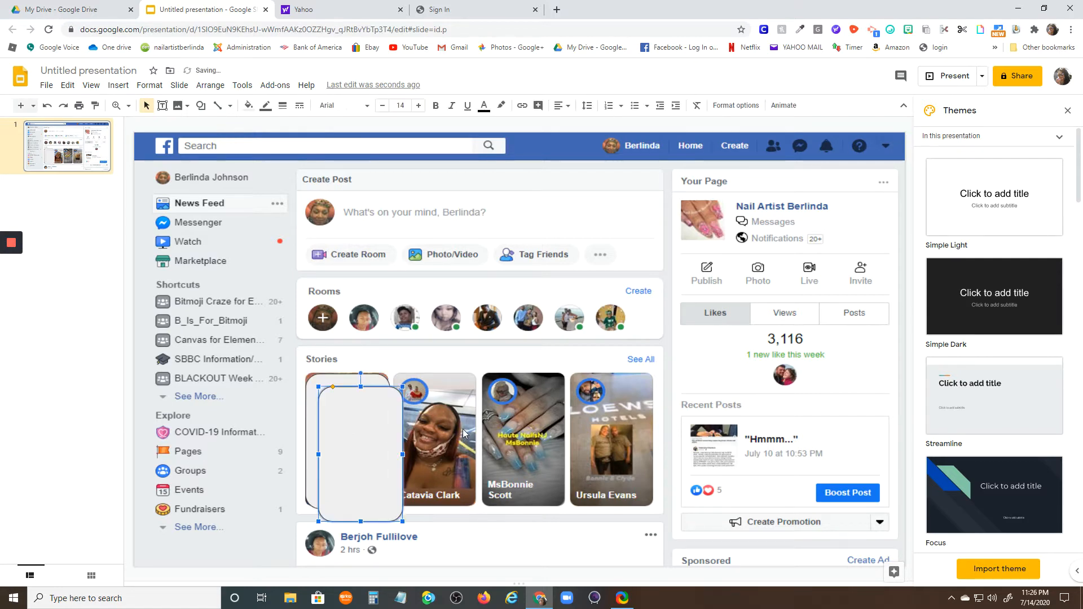
pyautogui.moveTo(361, 411); pyautogui.dragTo(434, 399)
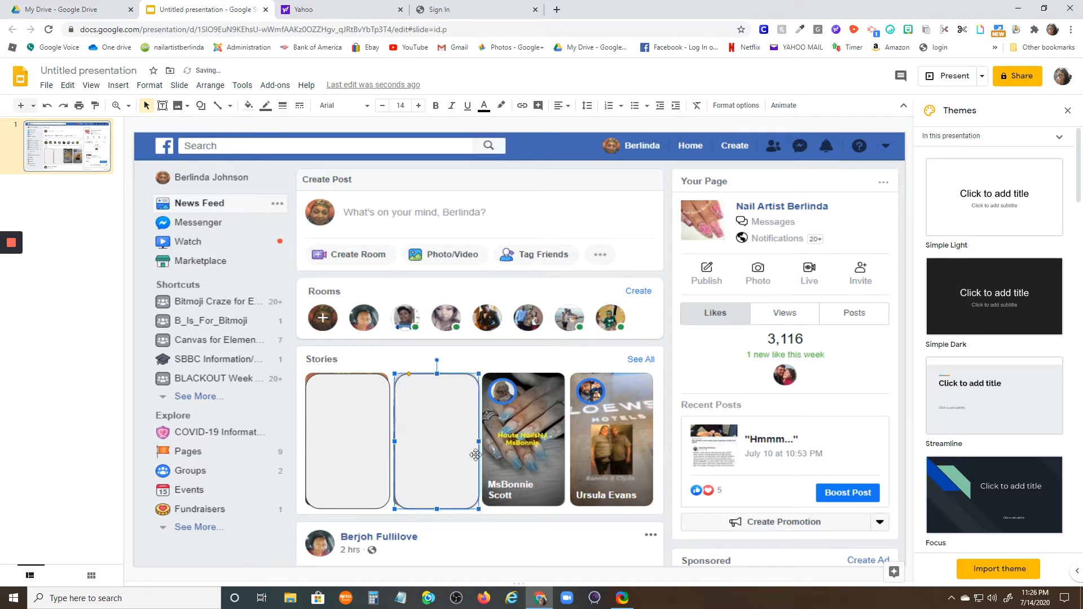
# - Paste another rounded rectangle and move it over the third story card
pyautogui.press('Escape')
pyautogui.hotkey('ctrl', 'v')
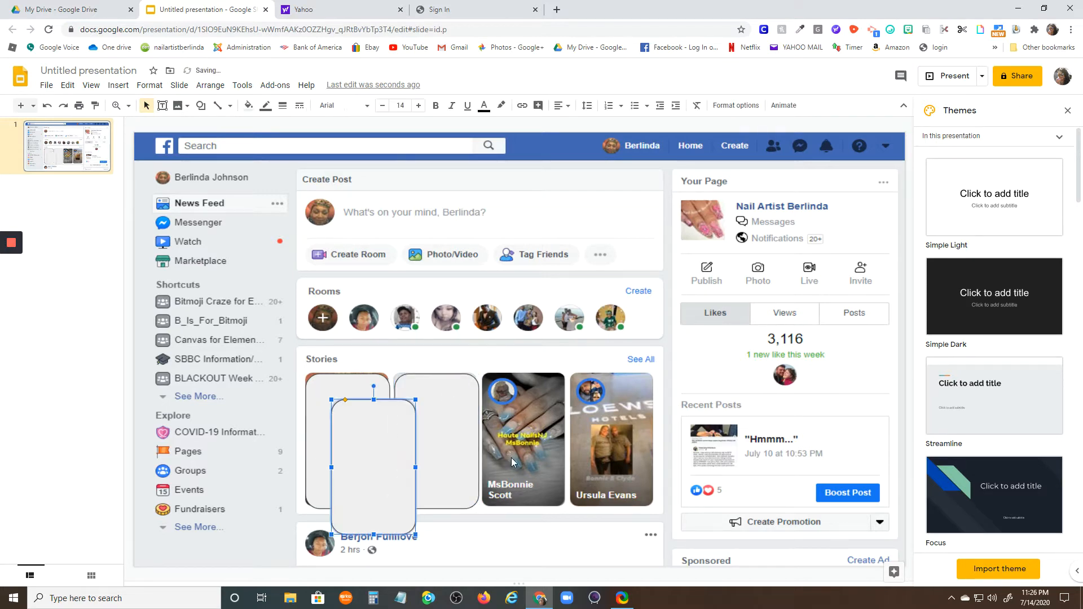
pyautogui.moveTo(406, 464); pyautogui.dragTo(542, 444)
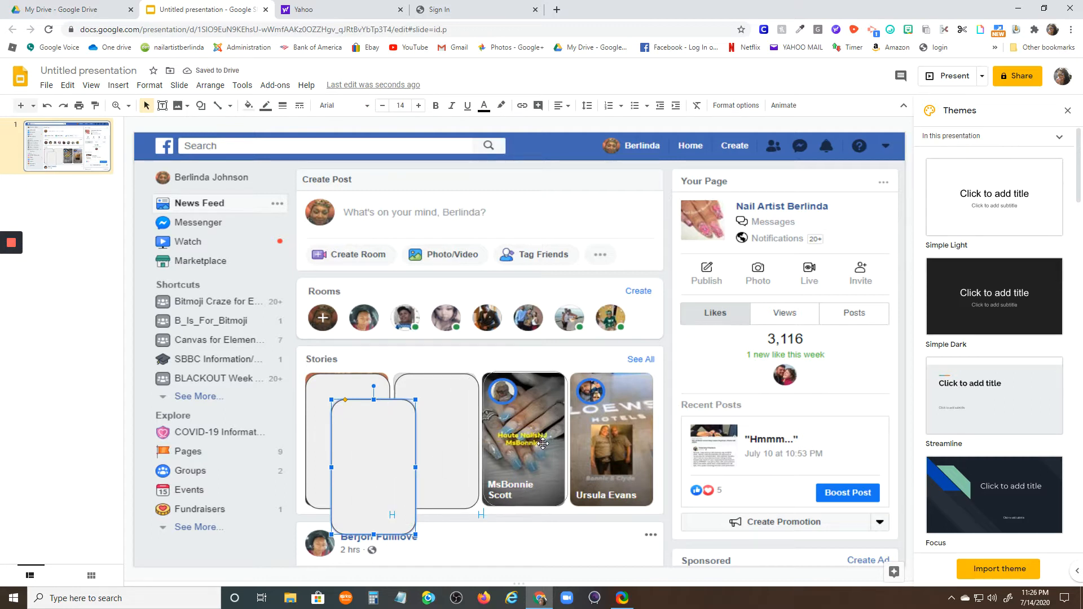
# - Finish placing the third rounded rectangle, paste another copy and position it over the fourth story card
pyautogui.moveTo(543, 444); pyautogui.dragTo(540, 444)
pyautogui.press('Escape')
pyautogui.hotkey('ctrl', 'v')
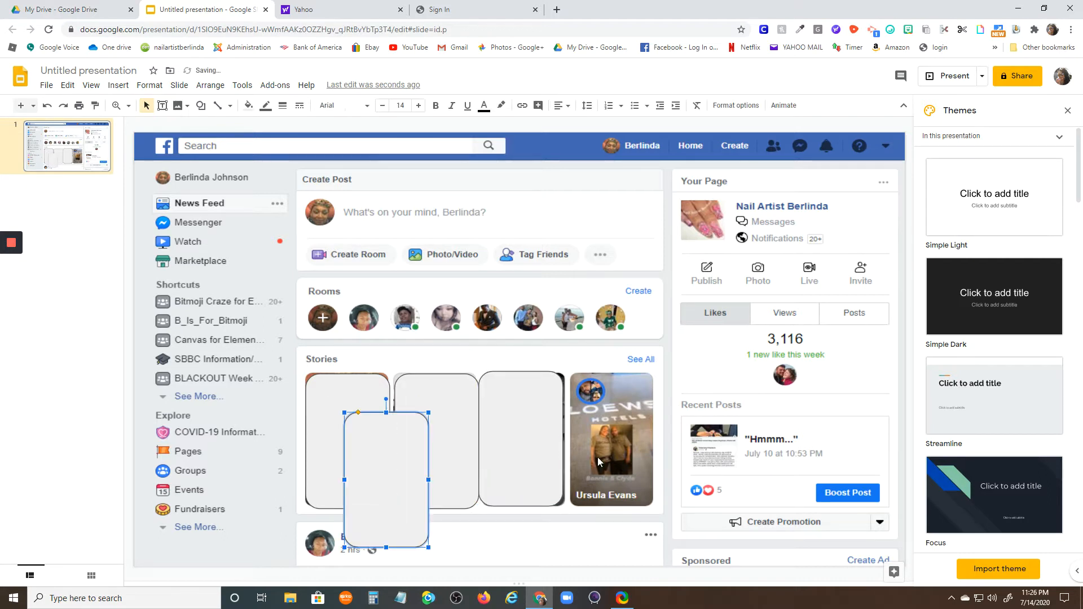
pyautogui.moveTo(409, 469); pyautogui.dragTo(634, 431)
# - Widen the third rounded rectangle to cover its story card's right edge, and trim the second so the two no longer overlap
pyautogui.click(552, 444)
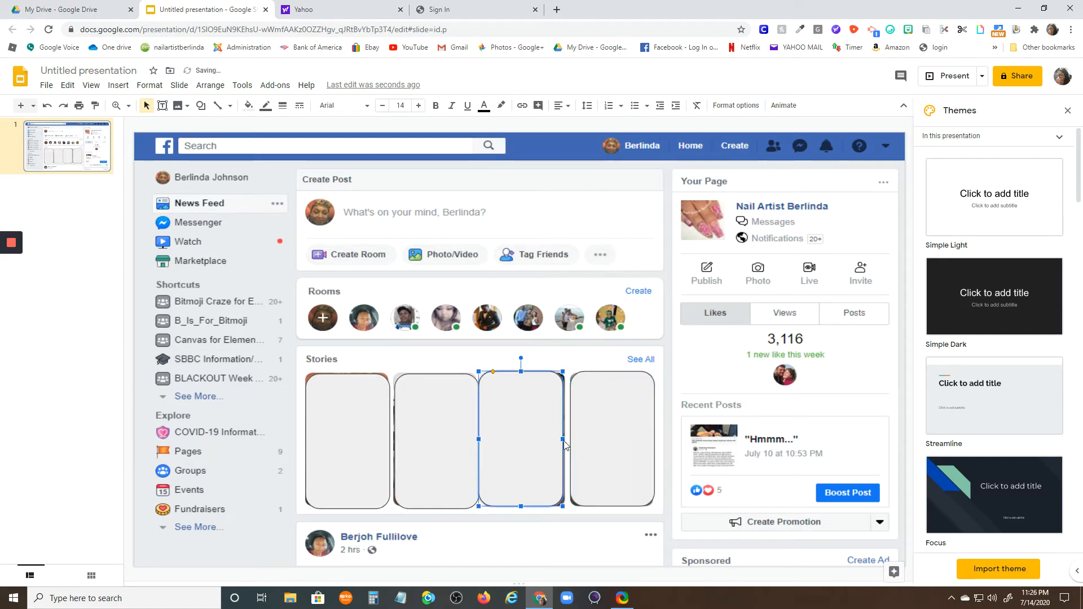
pyautogui.moveTo(565, 439); pyautogui.dragTo(569, 439)
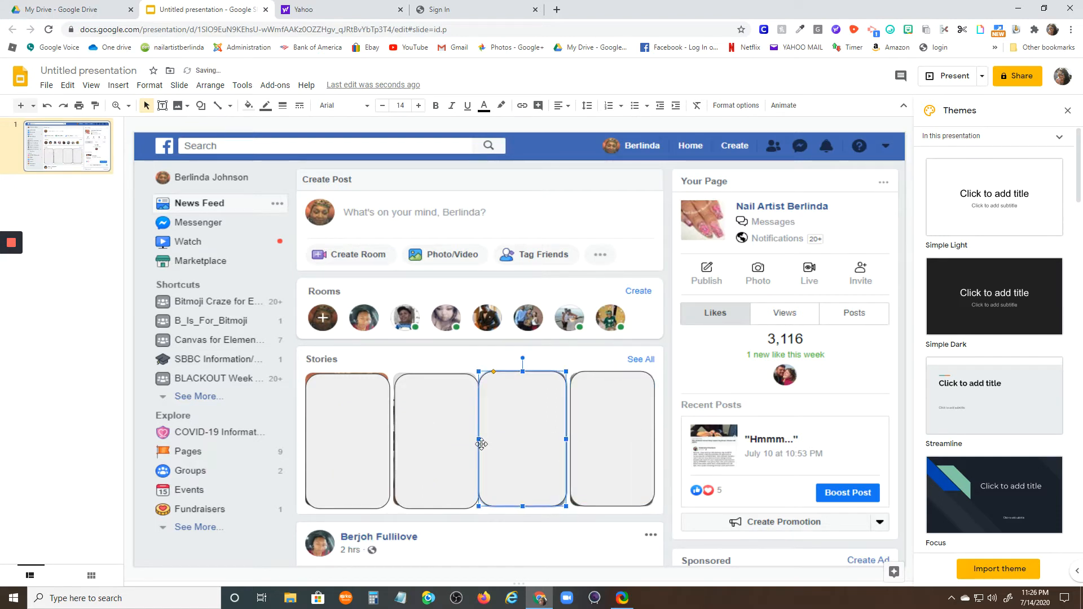
pyautogui.click(464, 448)
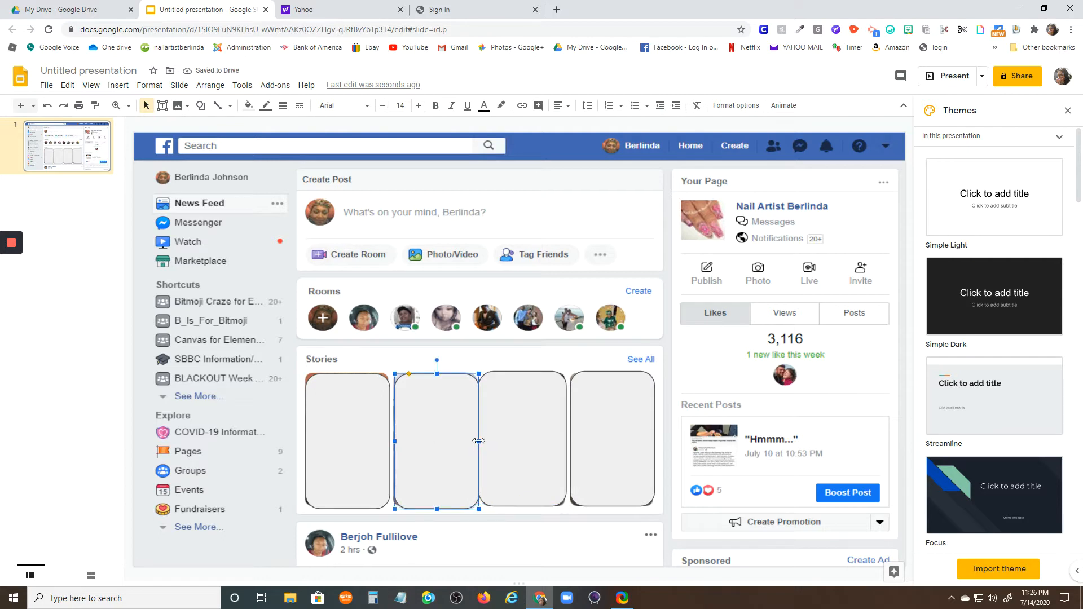
pyautogui.moveTo(477, 441); pyautogui.dragTo(483, 440)
pyautogui.click(482, 439)
# - Adjust the second rounded rectangle's side edges so it spans the full width of its story card
pyautogui.click(384, 452)
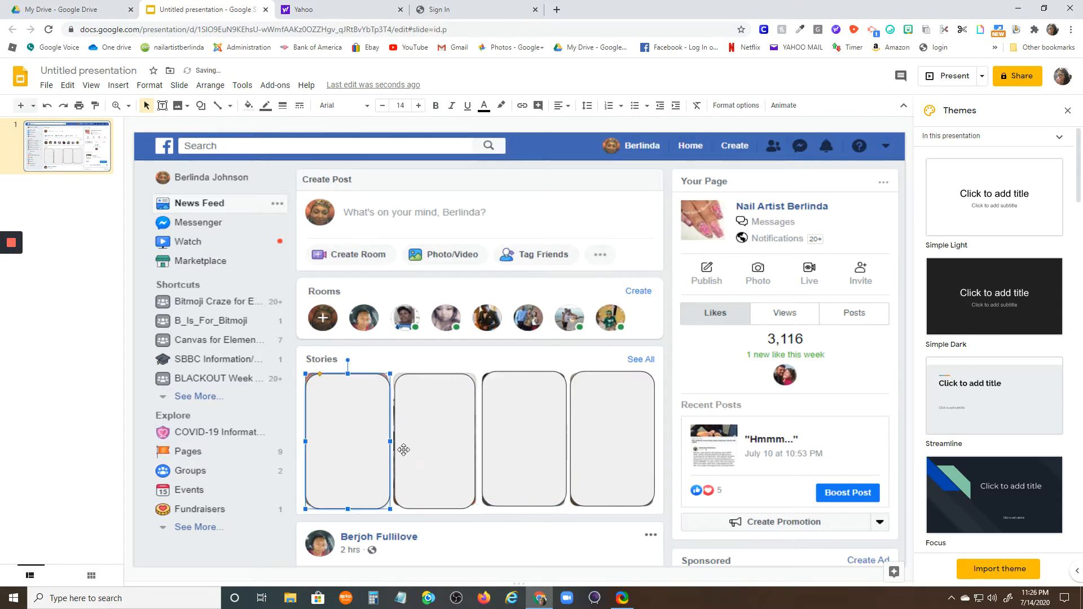
pyautogui.click(406, 449)
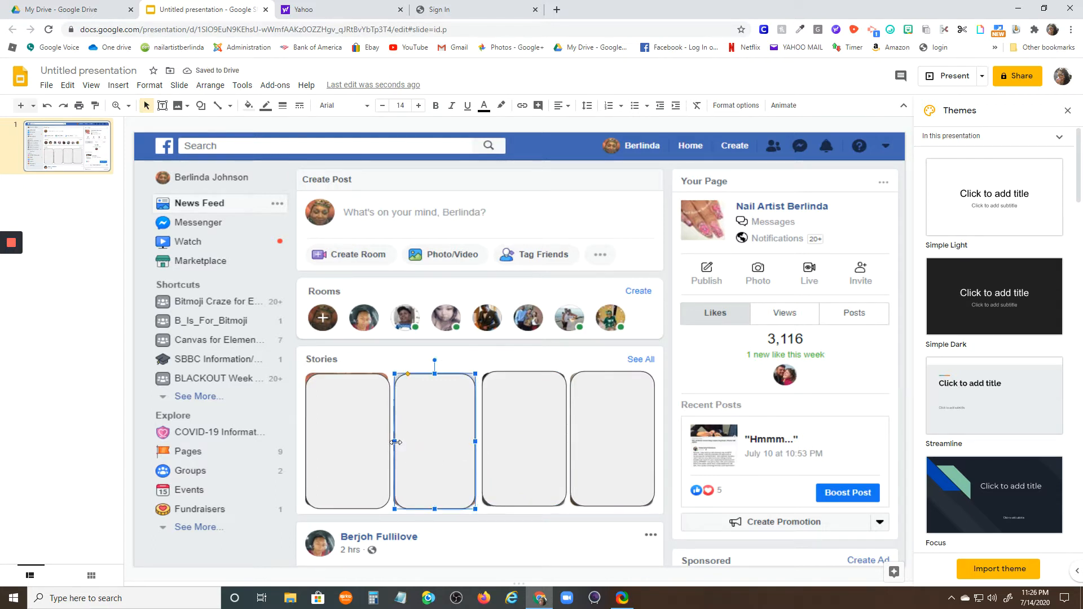
pyautogui.moveTo(396, 443); pyautogui.dragTo(394, 442)
pyautogui.moveTo(394, 442); pyautogui.dragTo(392, 441)
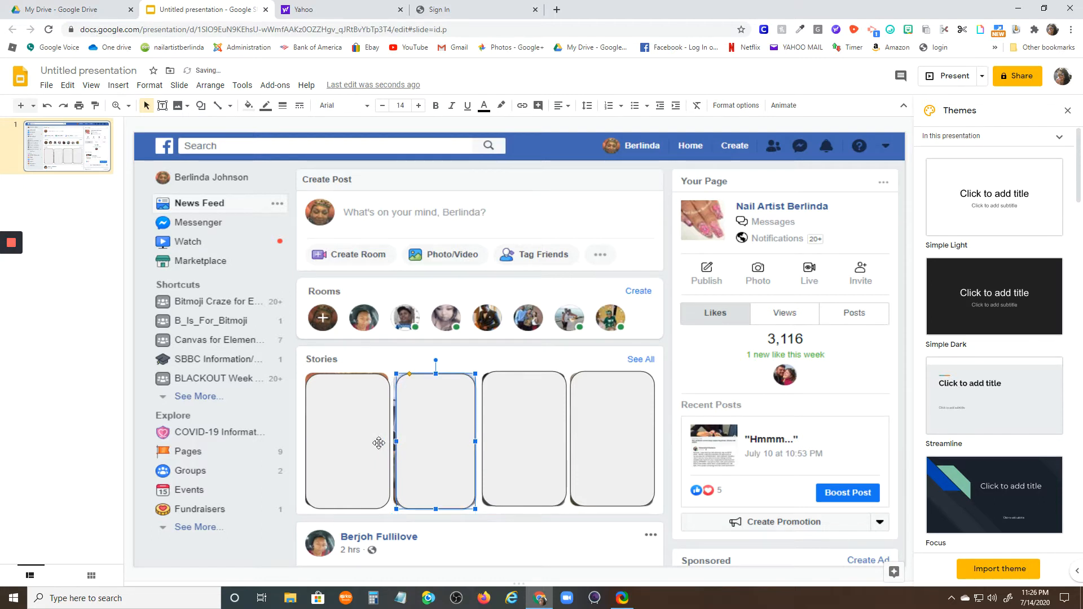
pyautogui.click(374, 444)
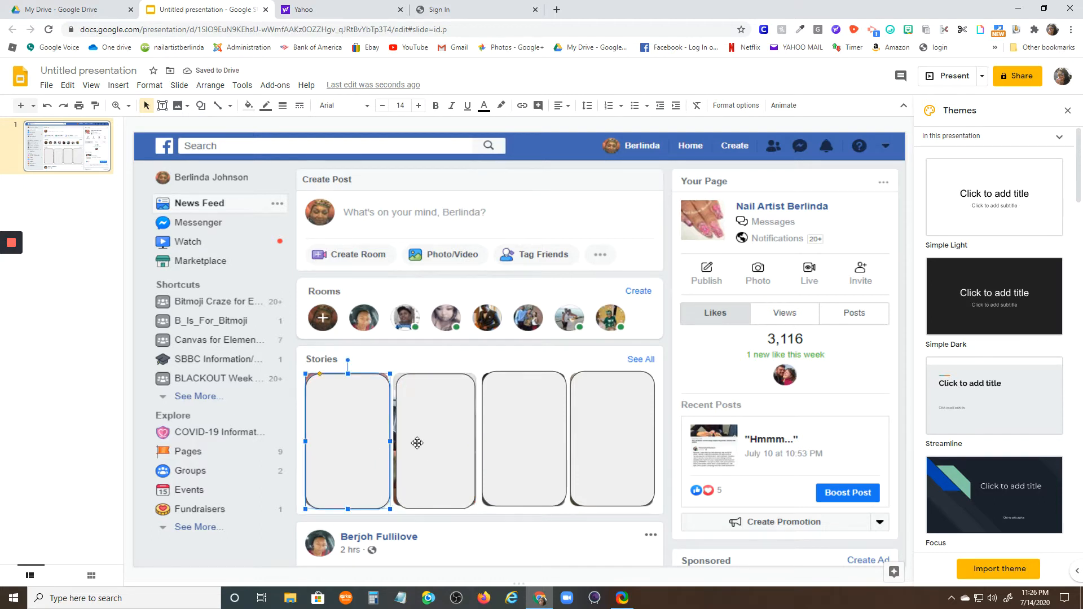
pyautogui.moveTo(416, 442); pyautogui.dragTo(477, 442)
pyautogui.click(283, 508)
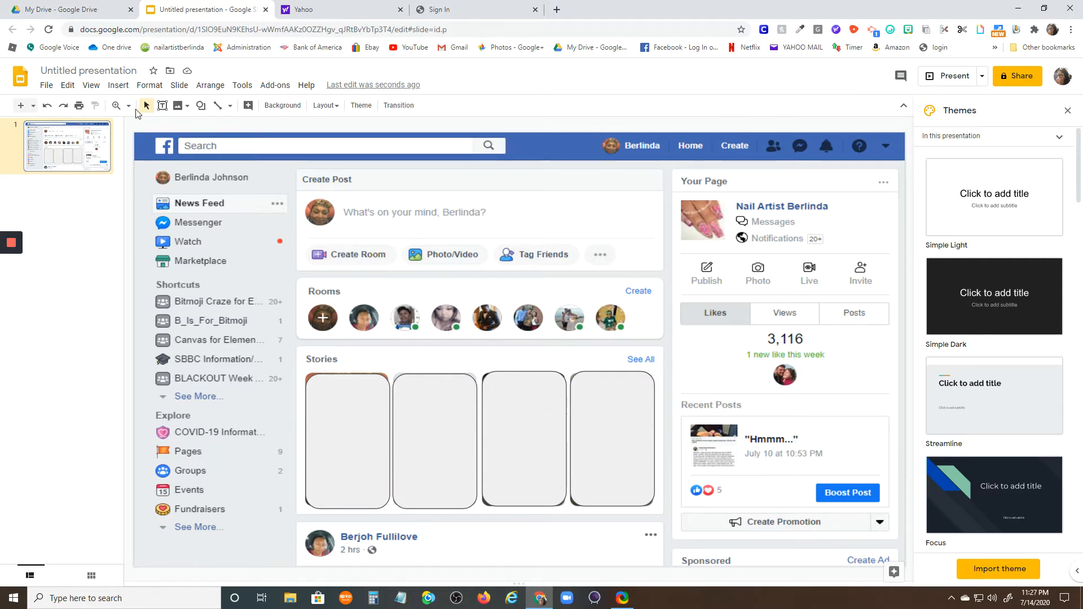
# - Draw a plain rectangle over the whole row of story cards beneath the Stories heading
pyautogui.click(119, 85)
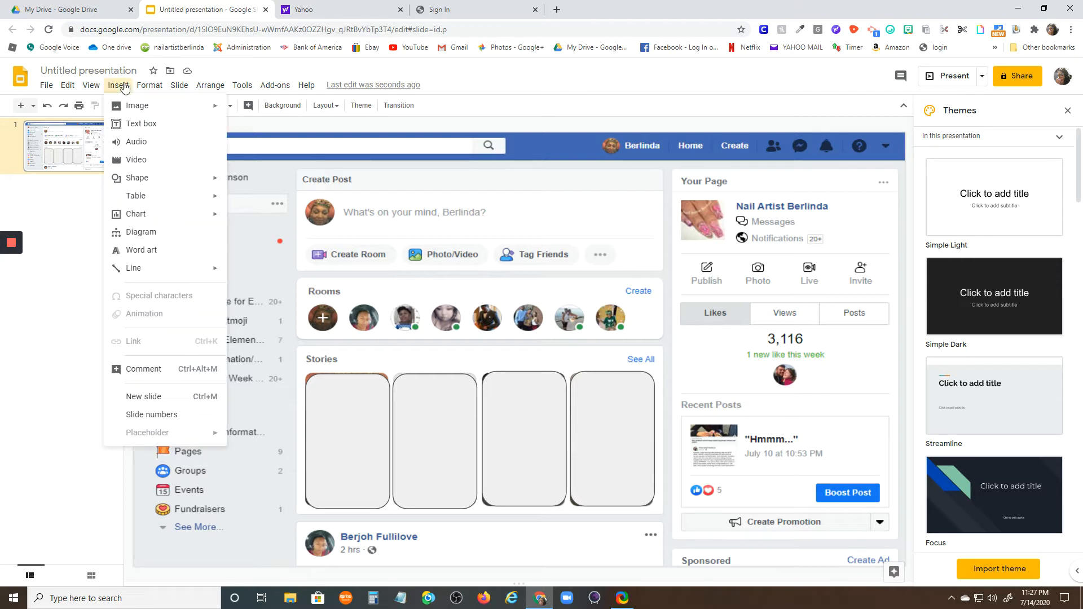
pyautogui.click(148, 178)
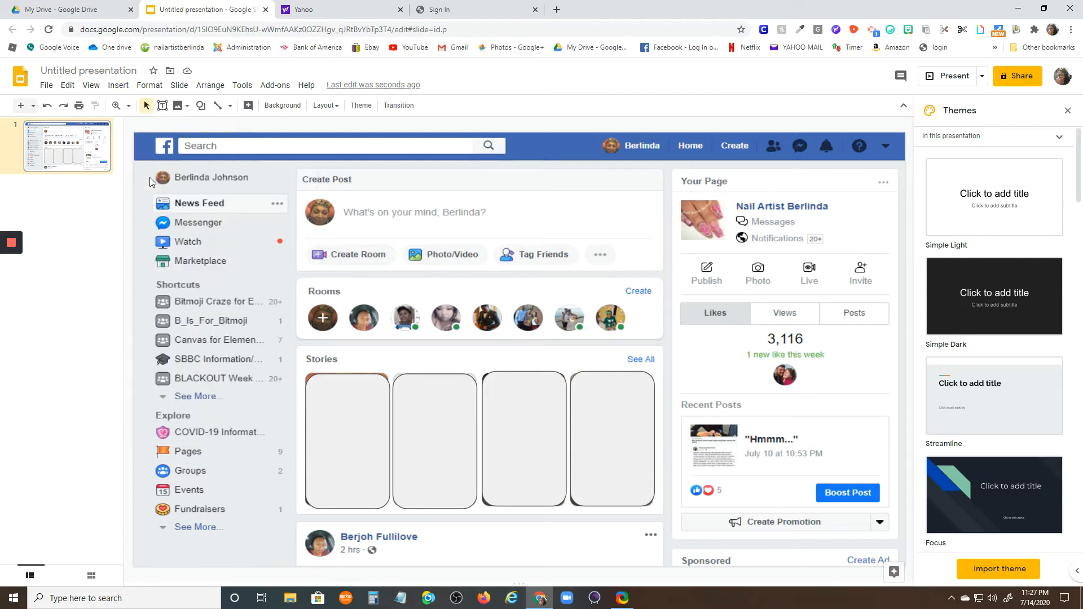
pyautogui.click(119, 85)
pyautogui.moveTo(138, 178)
pyautogui.moveTo(237, 182)
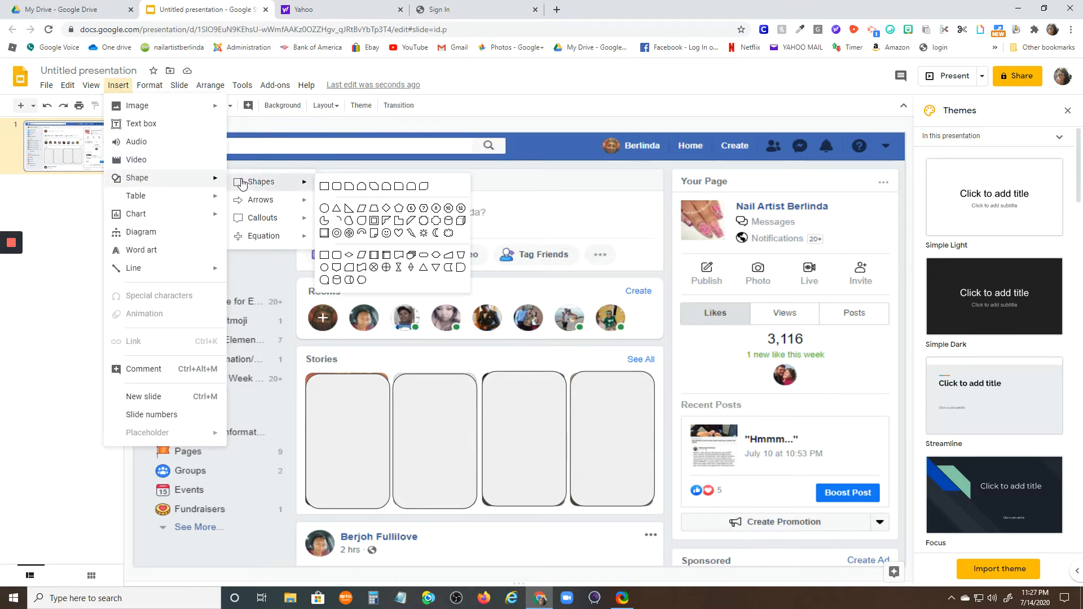
pyautogui.click(318, 188)
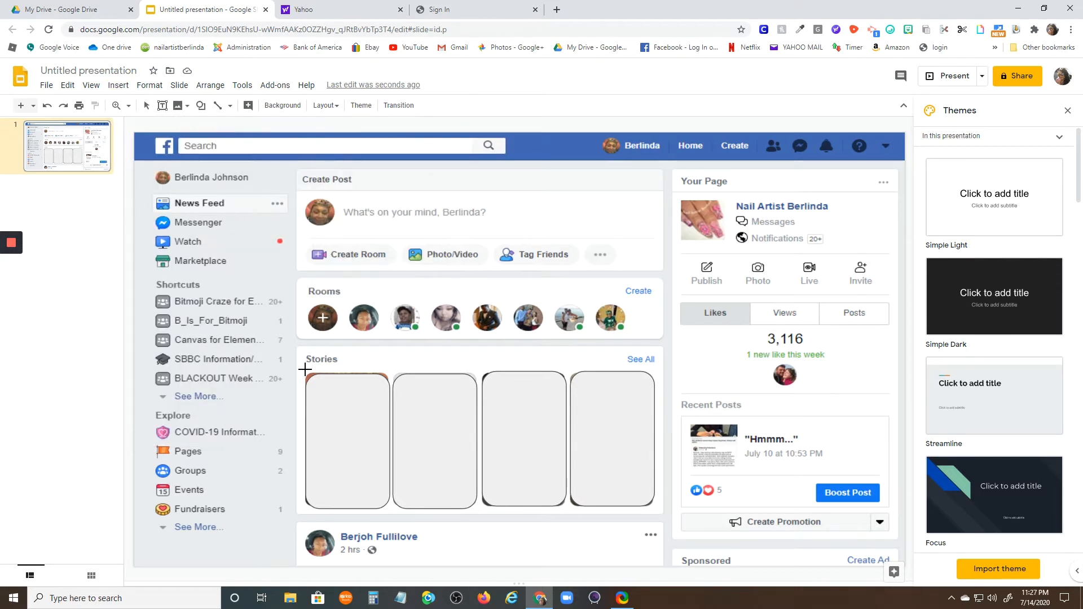
pyautogui.moveTo(297, 369)
pyautogui.mouseDown()
pyautogui.moveTo(594, 406)
pyautogui.moveTo(648, 437)
pyautogui.moveTo(659, 513)
pyautogui.mouseUp()
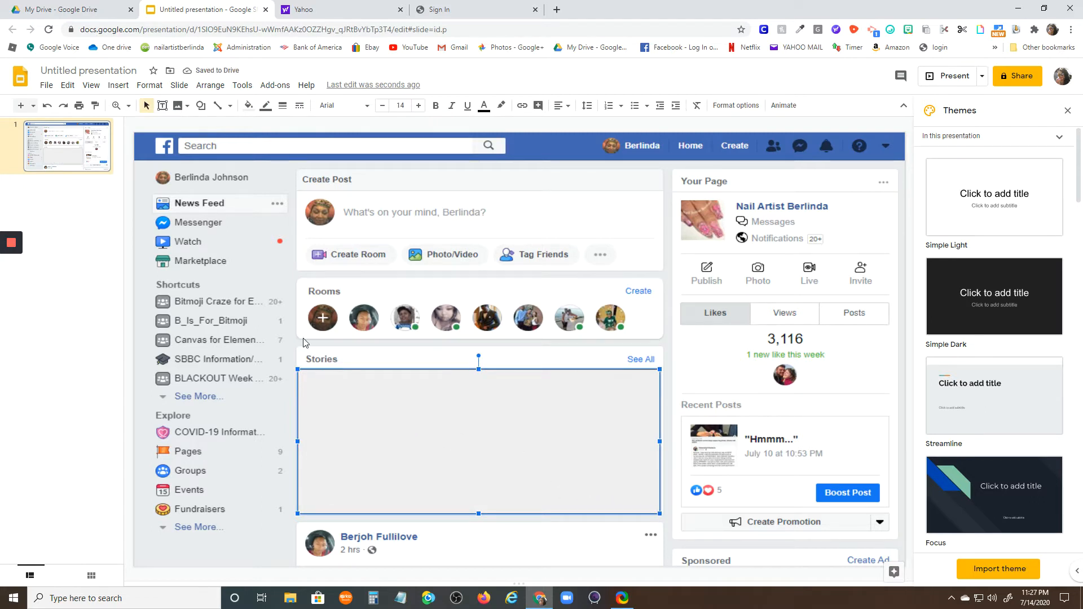
# - Fill the large Stories rectangle with white and make its border transparent
pyautogui.click(248, 105)
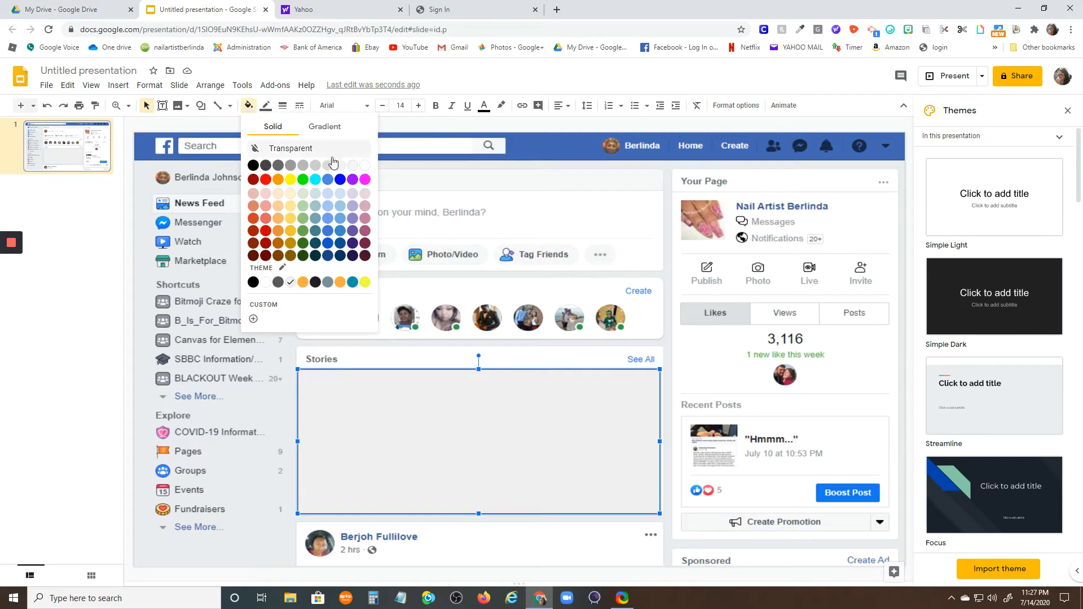
pyautogui.click(365, 165)
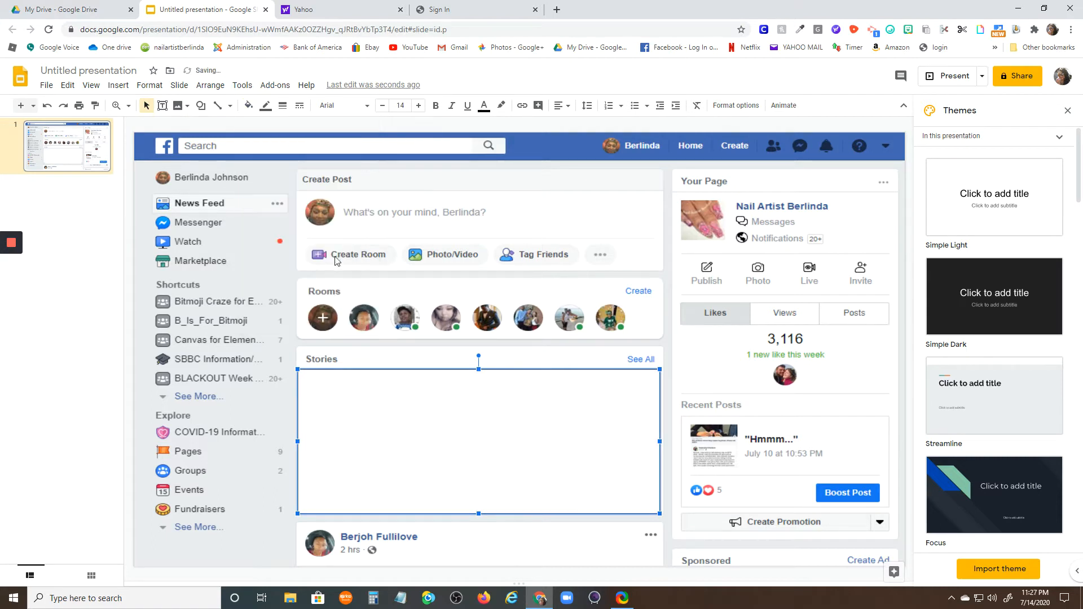
pyautogui.click(266, 106)
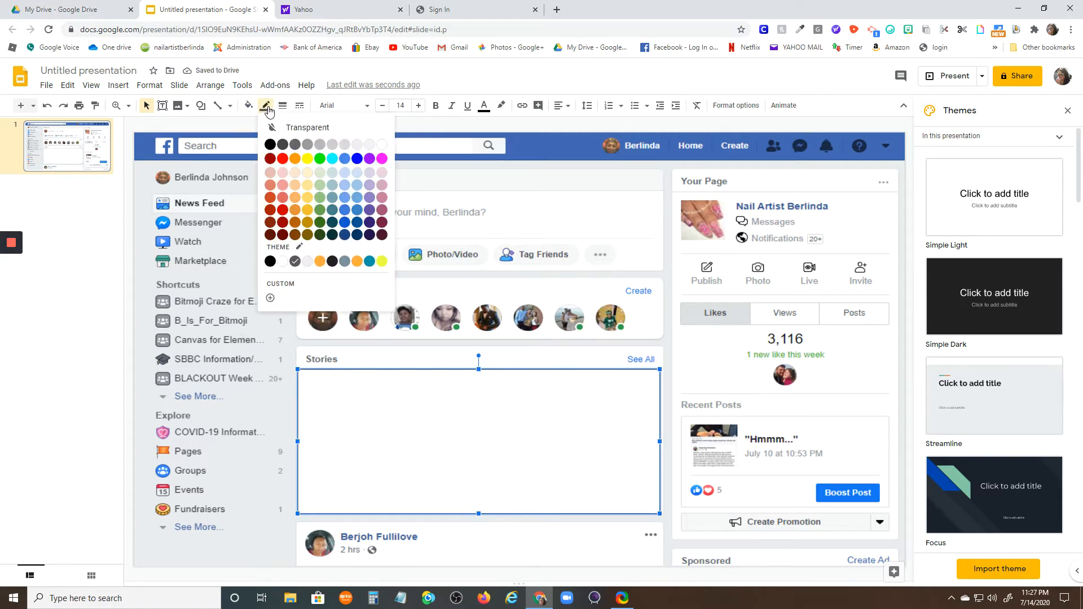
pyautogui.click(298, 127)
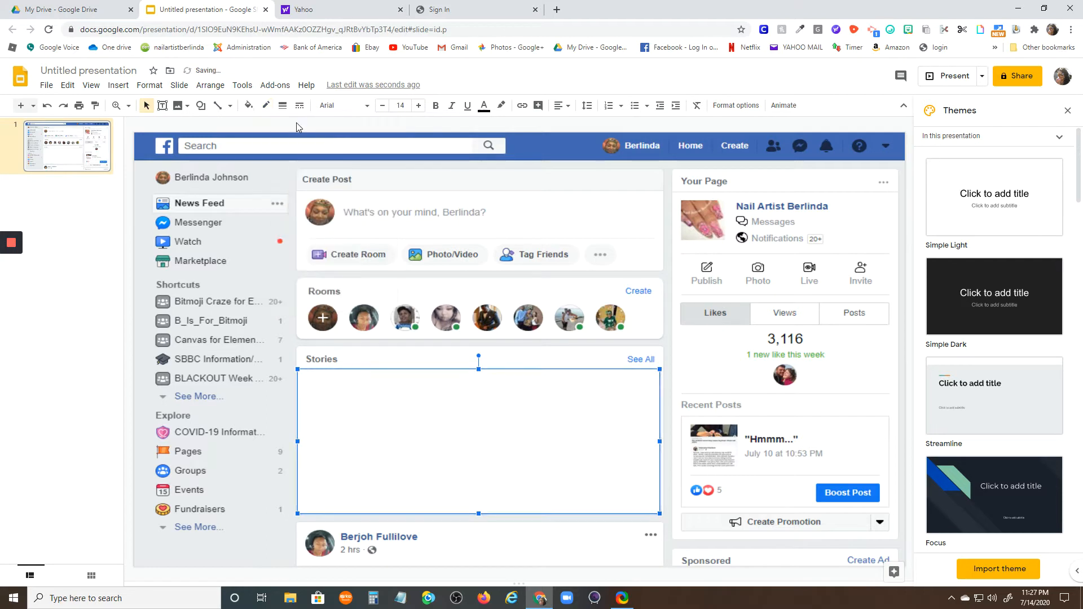
# - Send the white rectangle to the back, behind the four rounded story rectangles, and deselect it
pyautogui.rightClick(405, 414)
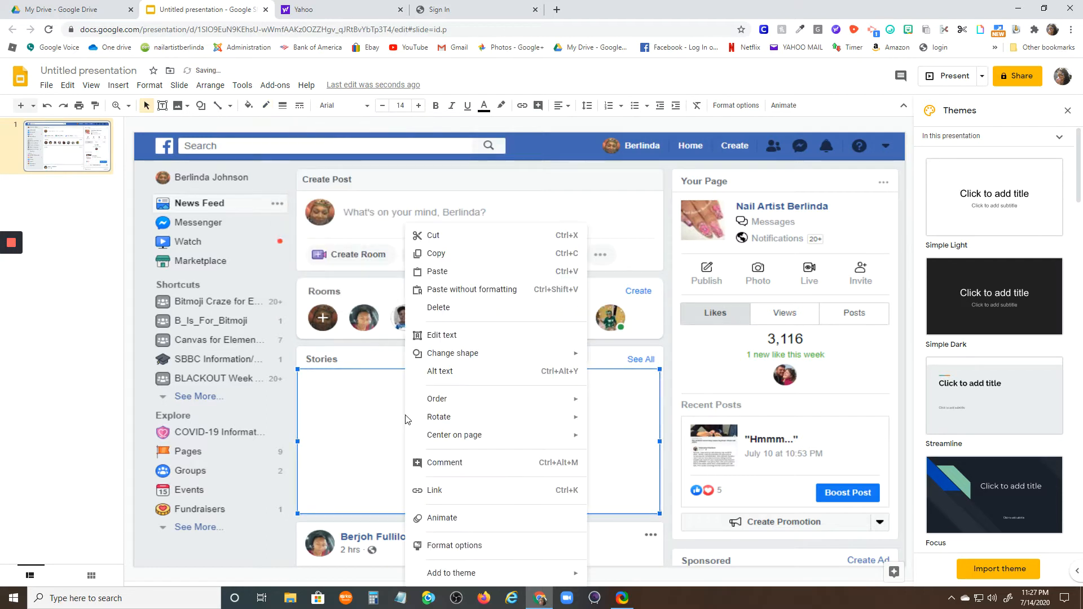
pyautogui.moveTo(441, 404)
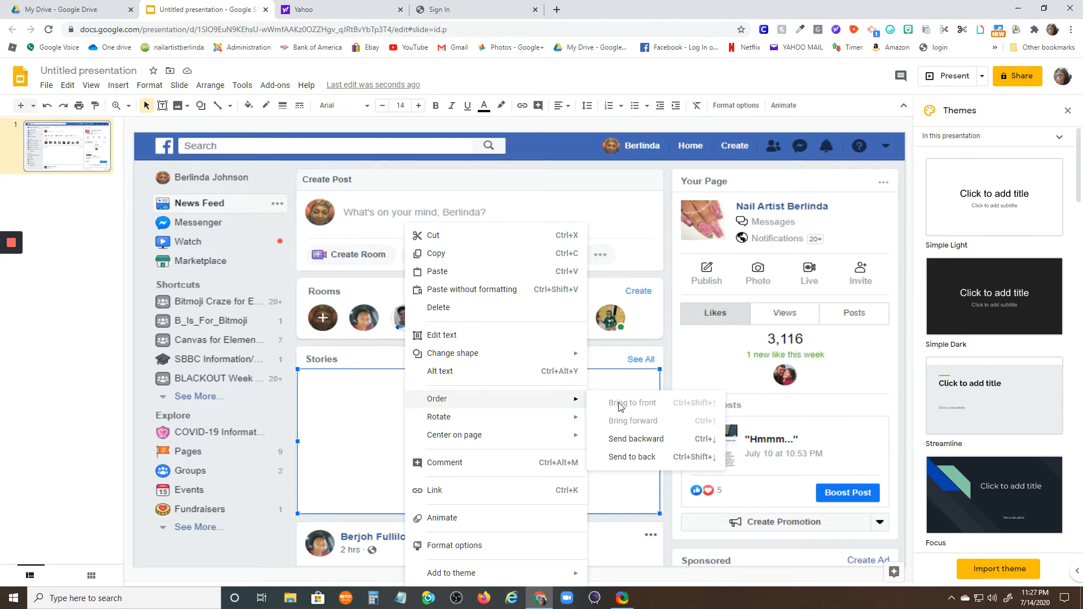
pyautogui.click(621, 456)
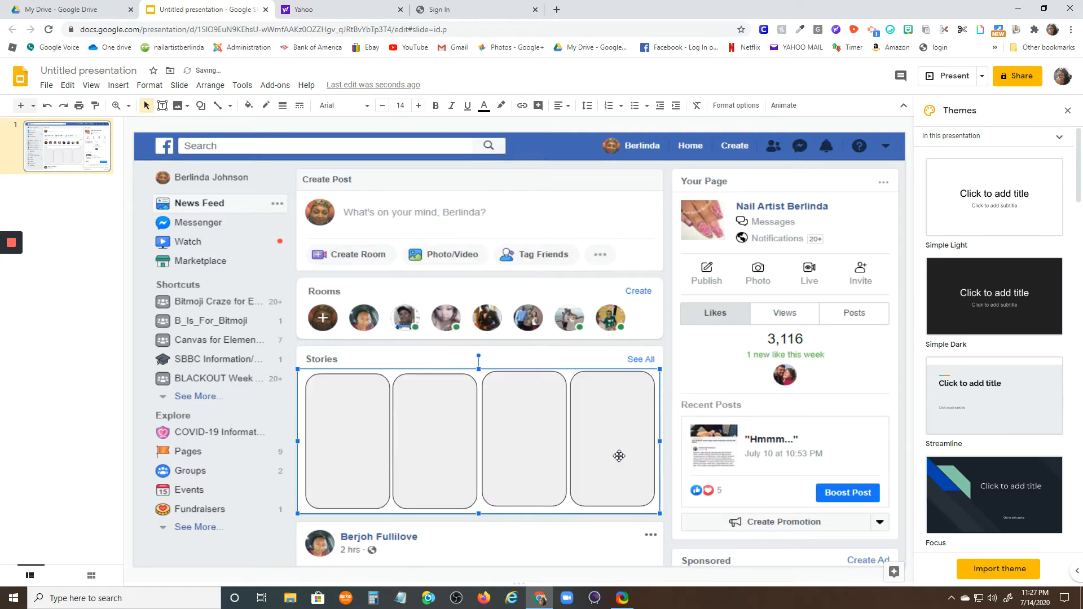
pyautogui.click(606, 230)
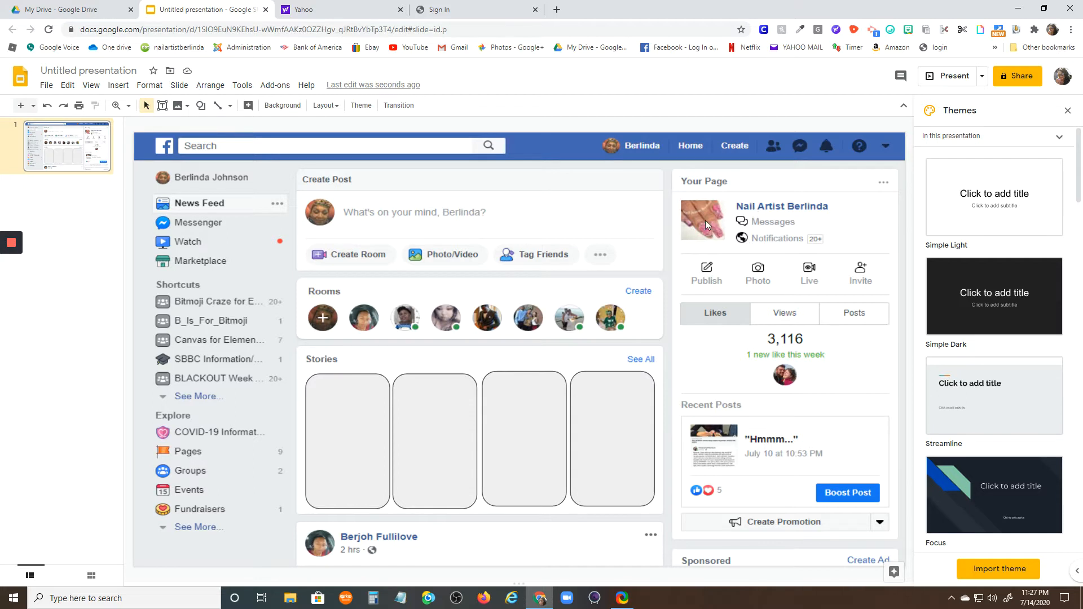
# - Draw a rectangle over the page's profile picture in the Your Page section and make its border transparent
pyautogui.click(199, 106)
pyautogui.moveTo(226, 125)
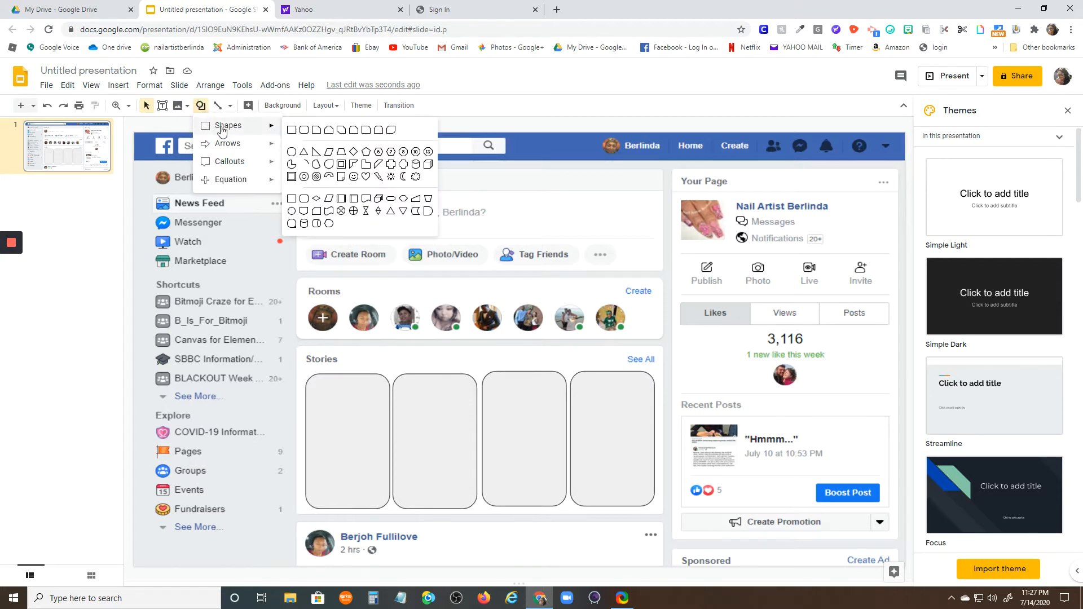
pyautogui.click(292, 130)
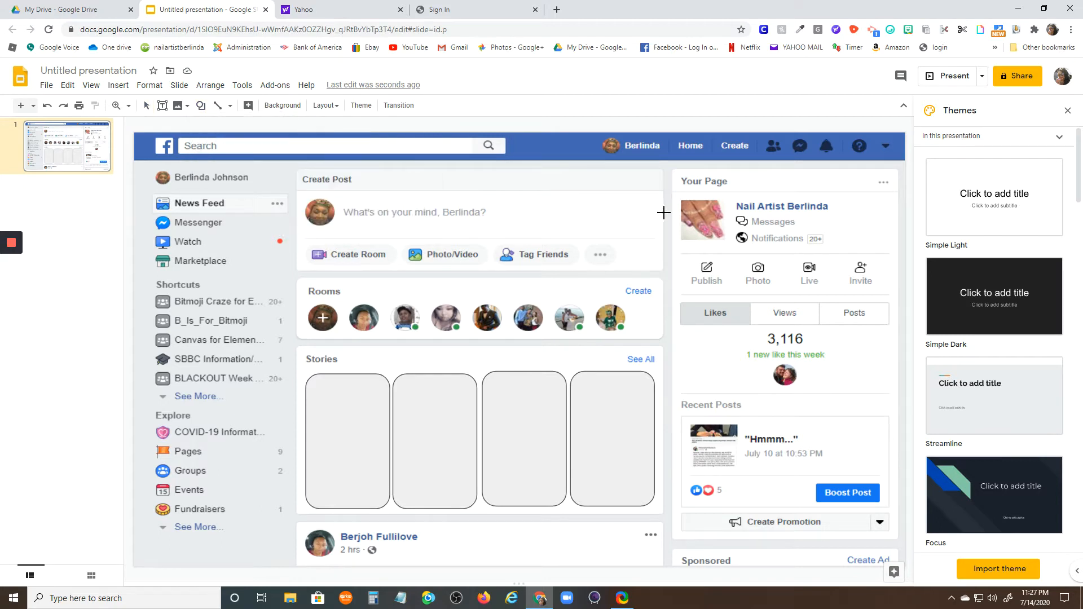
pyautogui.moveTo(681, 201); pyautogui.dragTo(723, 240)
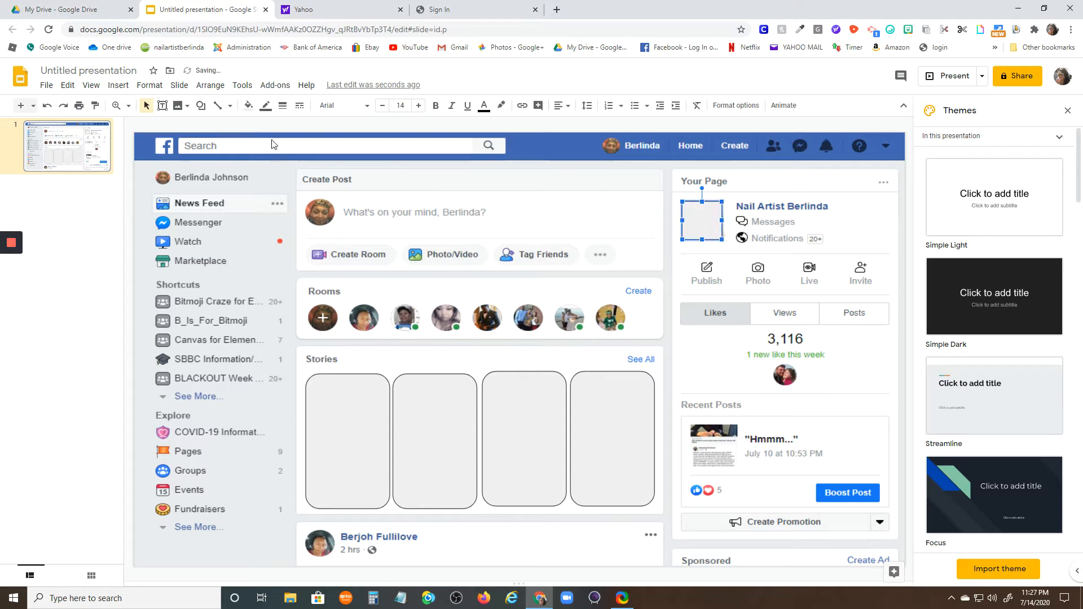
pyautogui.click(266, 105)
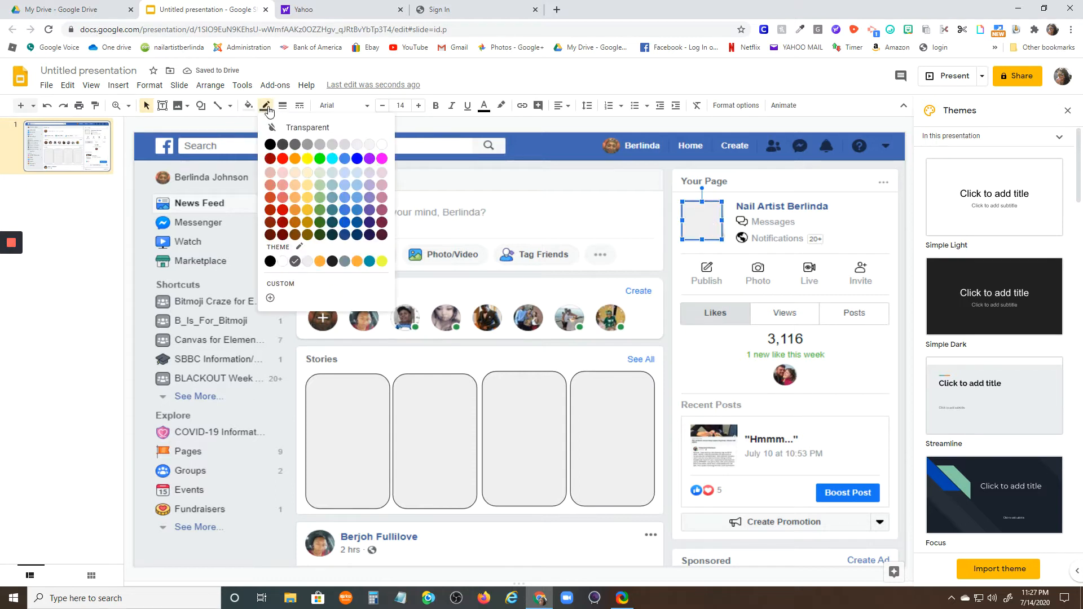
pyautogui.click(308, 128)
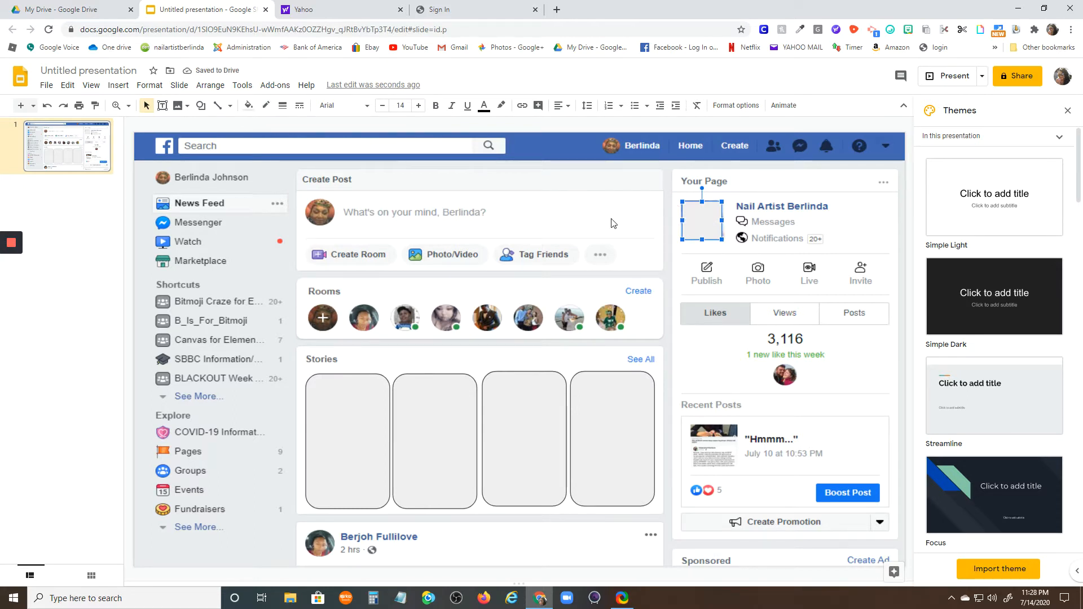
# - Extend the profile-picture rectangle's top and left edges to cover the image's margins
pyautogui.press('Escape')
pyautogui.click(694, 221)
pyautogui.moveTo(701, 198); pyautogui.dragTo(675, 219)
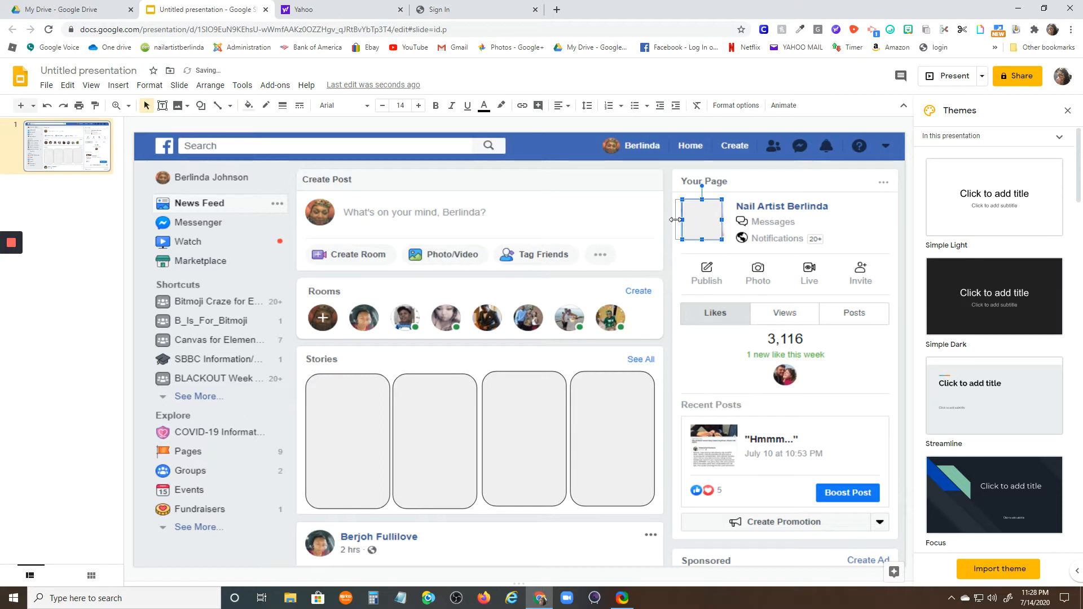
pyautogui.press('Escape')
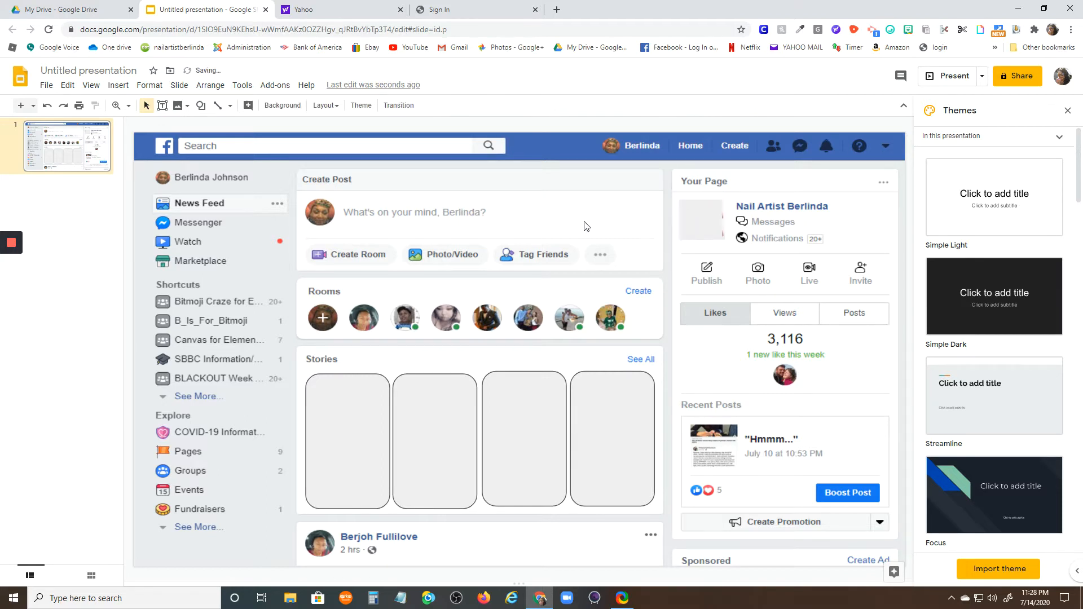
# - Shift the rectangle slightly over the profile picture and widen its right edge to cover the image completely
pyautogui.click(712, 233)
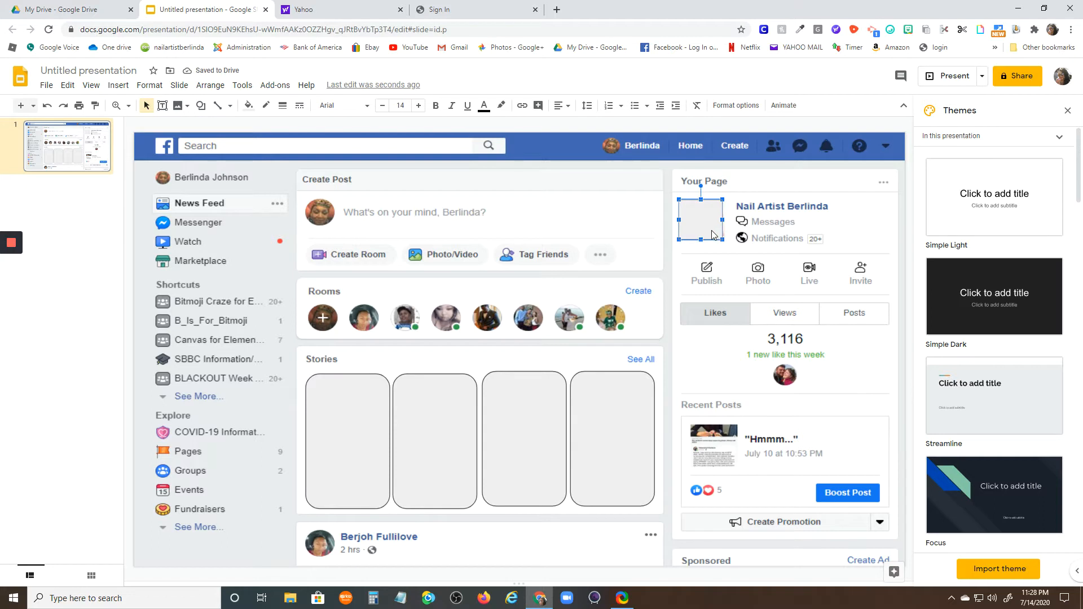
pyautogui.moveTo(711, 231); pyautogui.dragTo(711, 231)
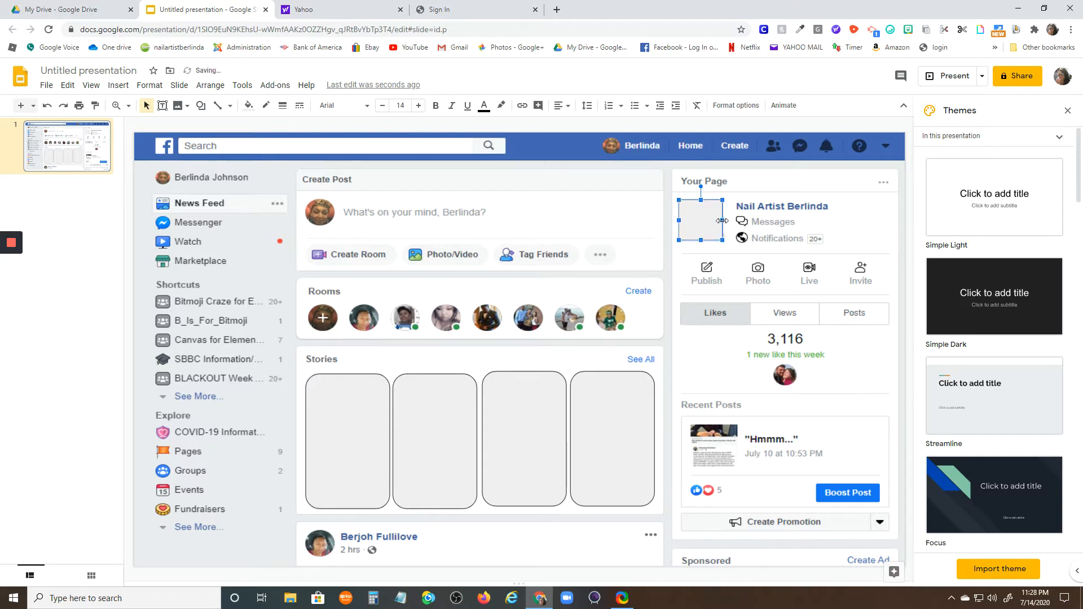
pyautogui.press('Escape')
pyautogui.moveTo(700, 222)
pyautogui.mouseDown()
pyautogui.moveTo(705, 188)
pyautogui.moveTo(697, 223)
pyautogui.mouseUp()
pyautogui.click(602, 227)
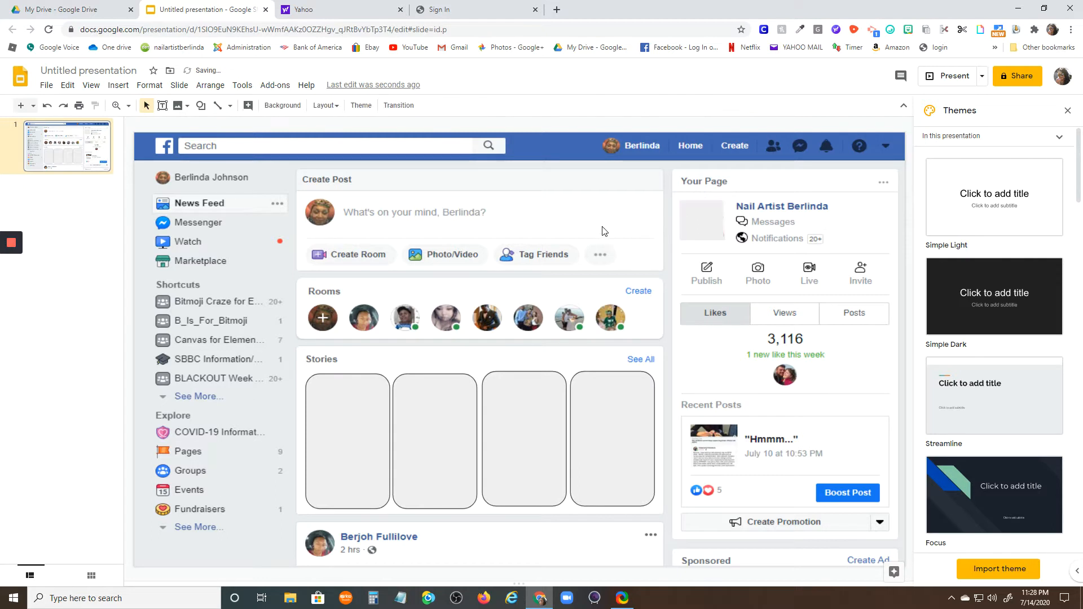
pyautogui.click(722, 234)
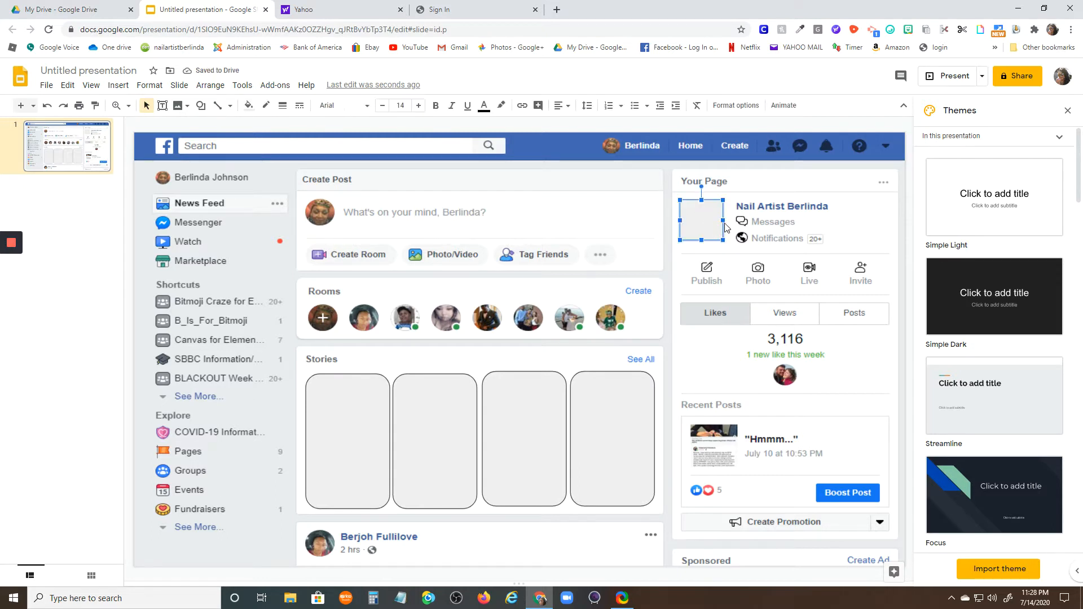
pyautogui.moveTo(725, 221); pyautogui.dragTo(729, 221)
pyautogui.click(584, 216)
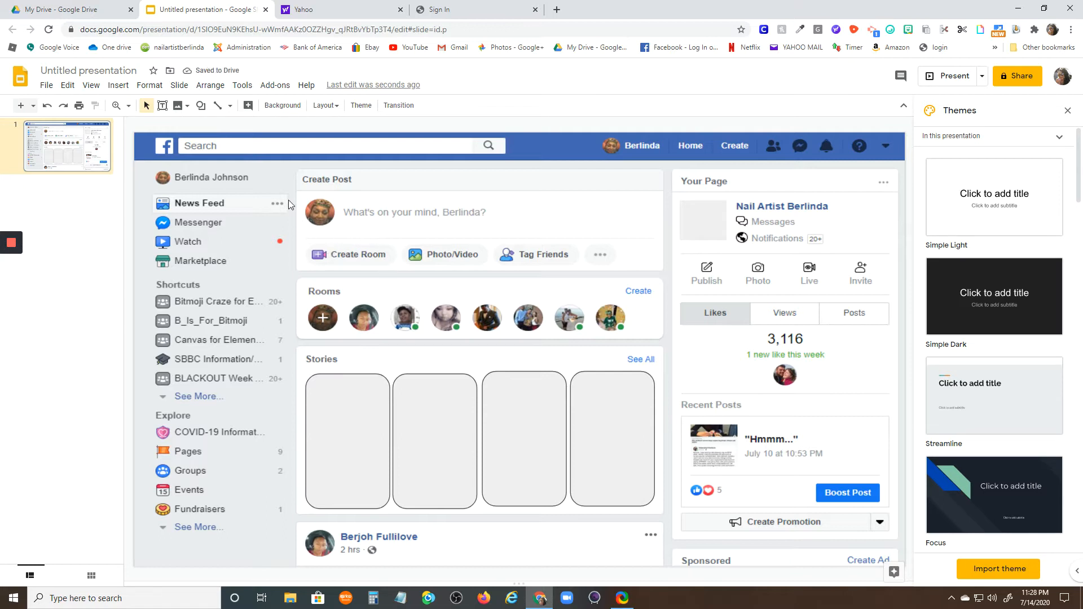
# - Draw an oval over the profile picture in the Create Post section and extend its edges to cover the picture
pyautogui.click(201, 106)
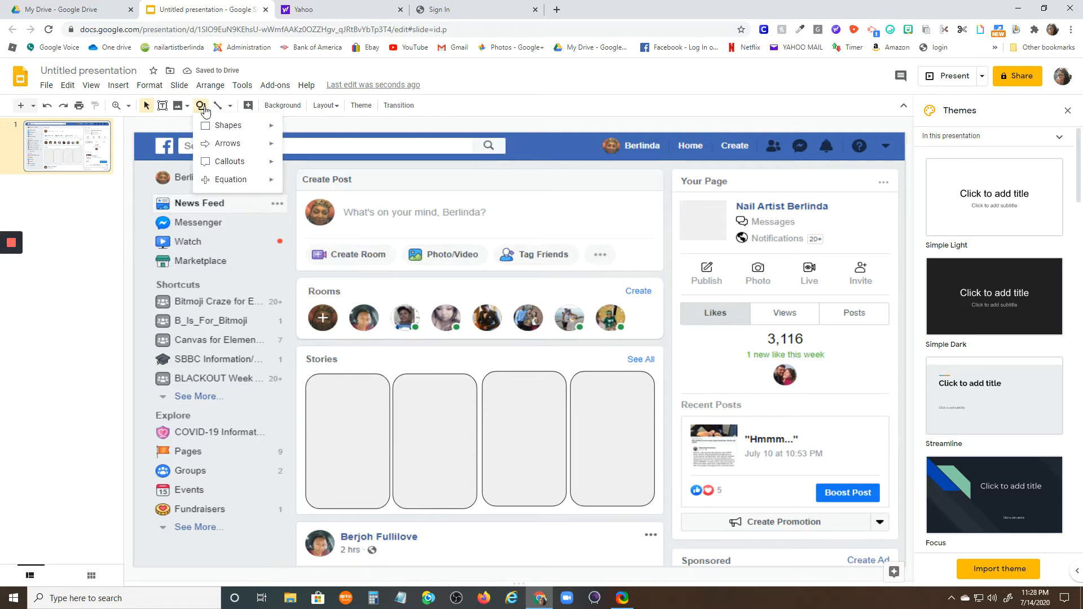
pyautogui.moveTo(222, 126)
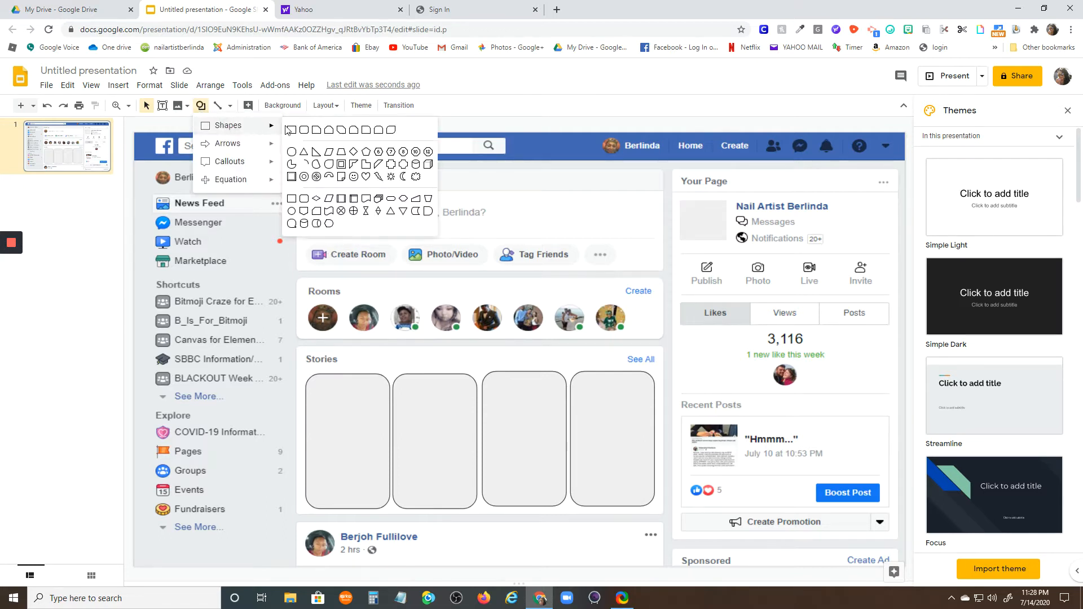
pyautogui.click(292, 152)
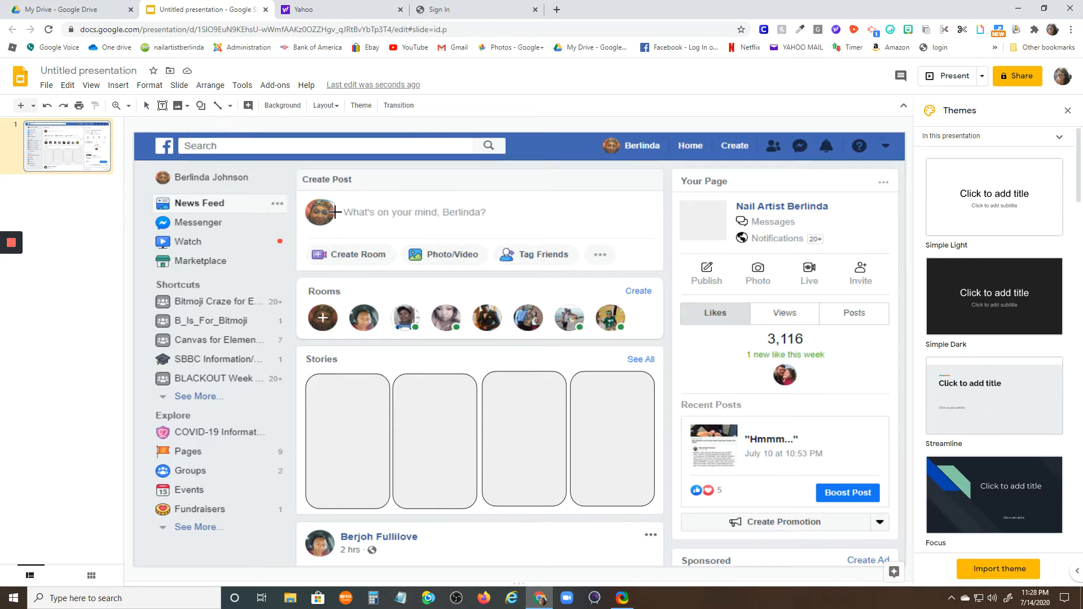
pyautogui.moveTo(336, 224); pyautogui.dragTo(313, 201)
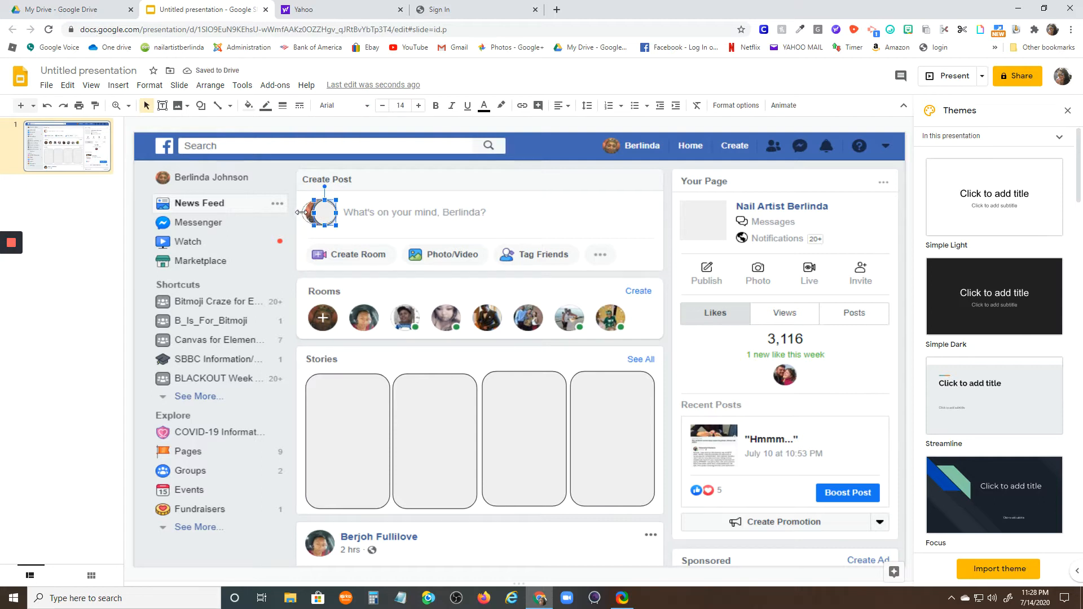
pyautogui.moveTo(302, 212); pyautogui.dragTo(304, 212)
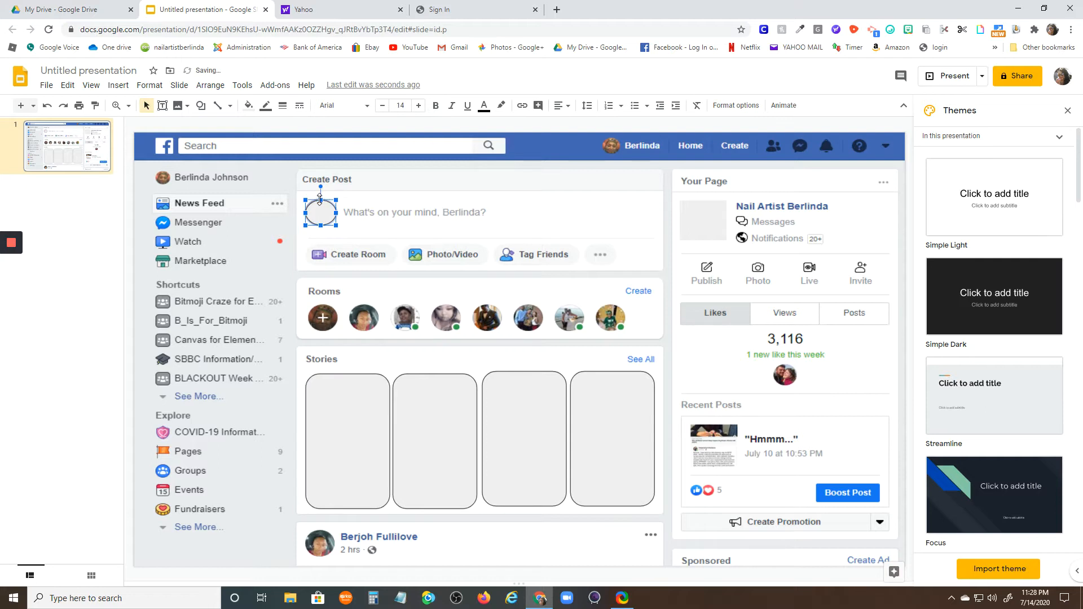
pyautogui.click(385, 229)
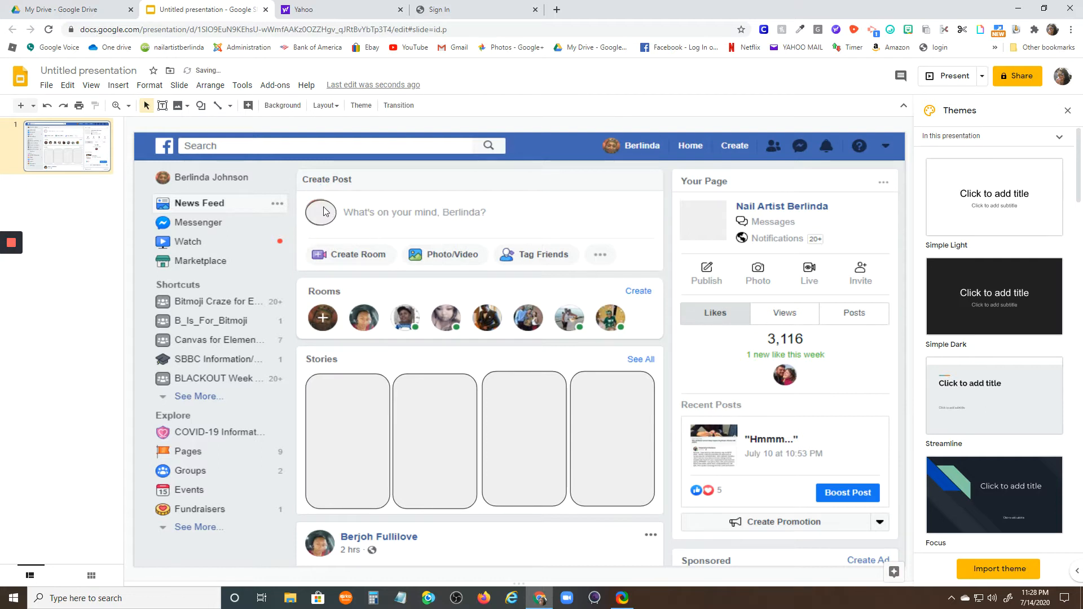
pyautogui.click(325, 212)
pyautogui.moveTo(321, 198); pyautogui.dragTo(320, 198)
pyautogui.click(359, 221)
# - Duplicate the Create Post oval and place the copies over the first and second Rooms profile pictures
pyautogui.click(328, 218)
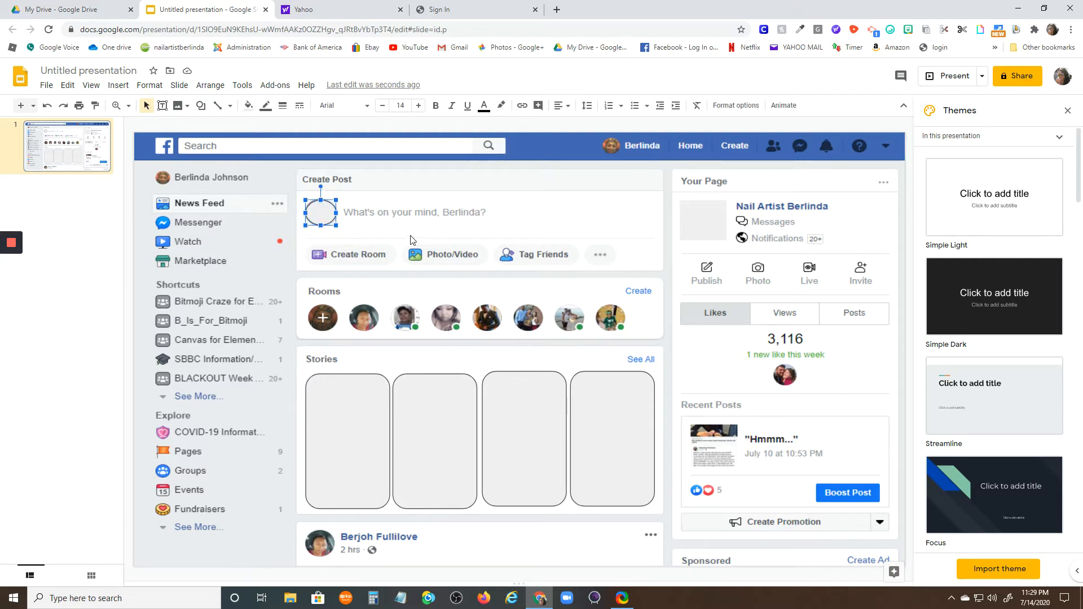
pyautogui.click(418, 220)
pyautogui.hotkey('ctrl', 'v')
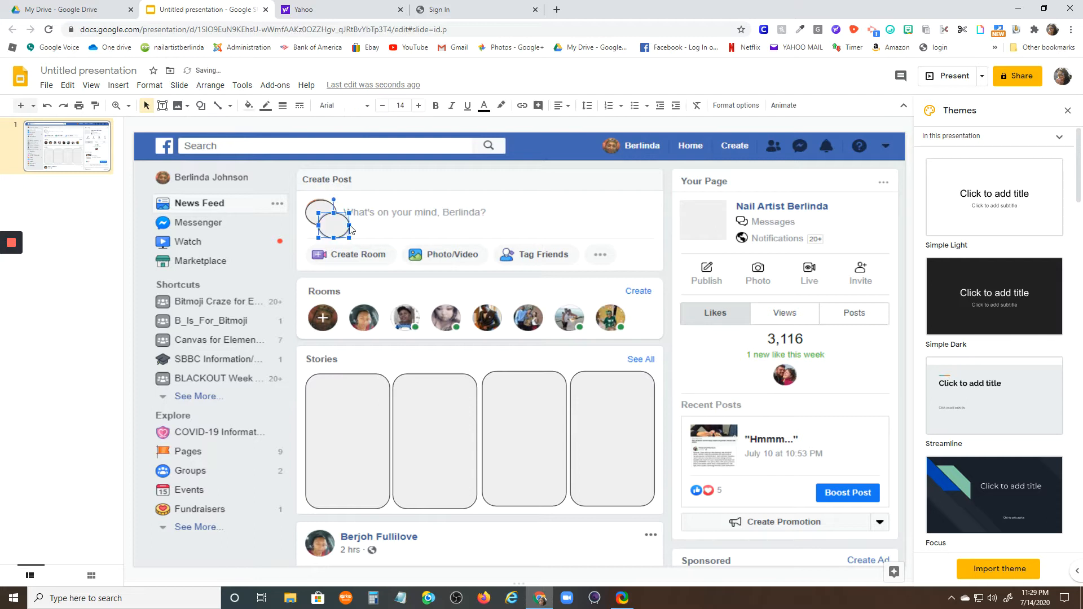
pyautogui.moveTo(317, 319); pyautogui.dragTo(316, 318)
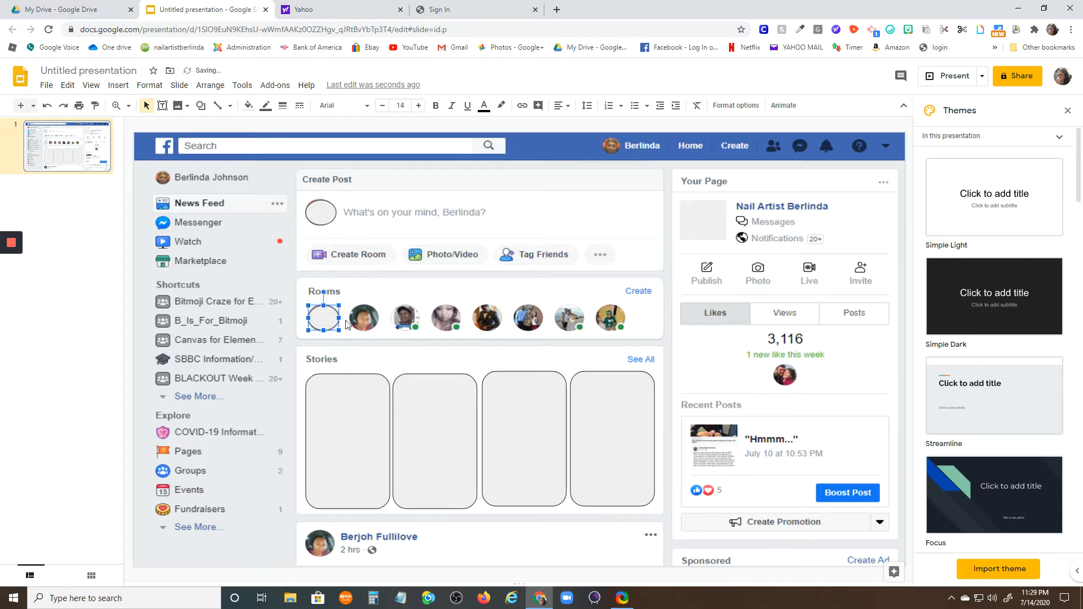
pyautogui.press('Escape')
pyautogui.hotkey('ctrl', 'v')
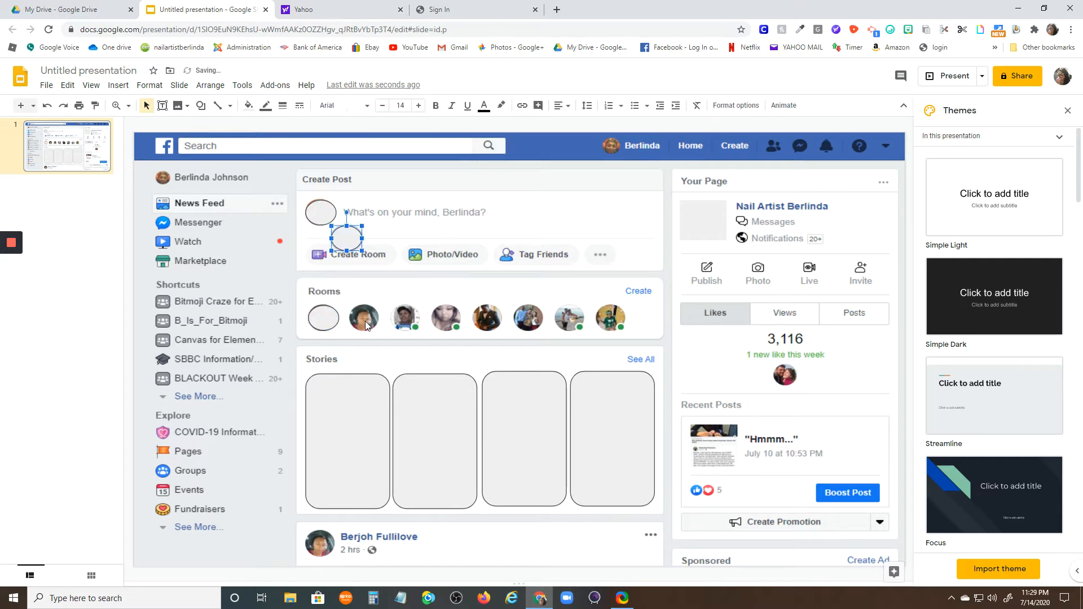
pyautogui.moveTo(346, 240); pyautogui.dragTo(360, 319)
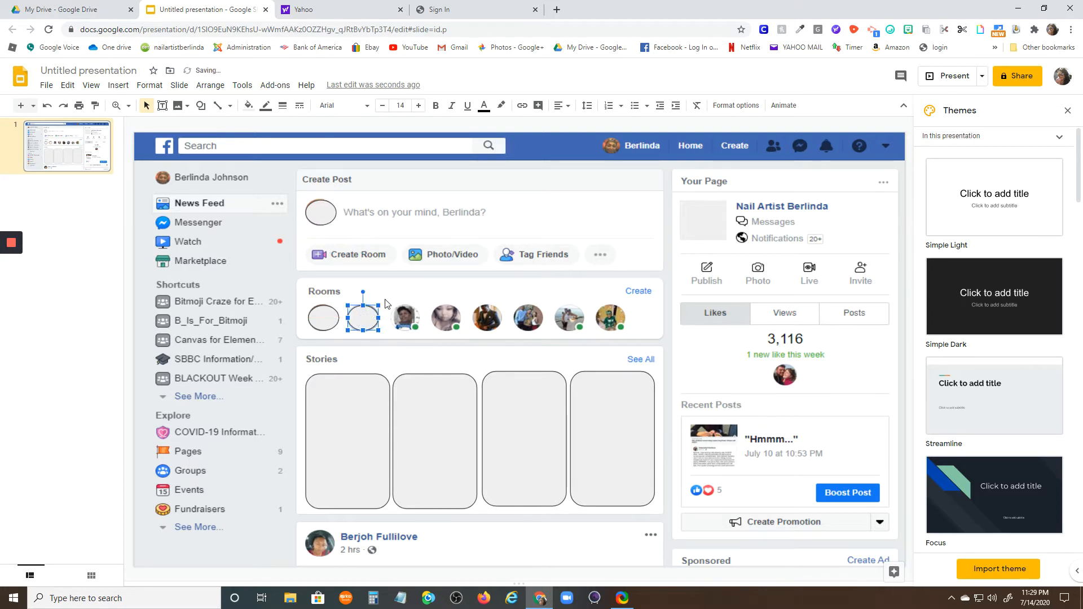
# - Paste two more ovals and place them over the third and fourth Rooms profile pictures
pyautogui.press('Escape')
pyautogui.hotkey('ctrl', 'v')
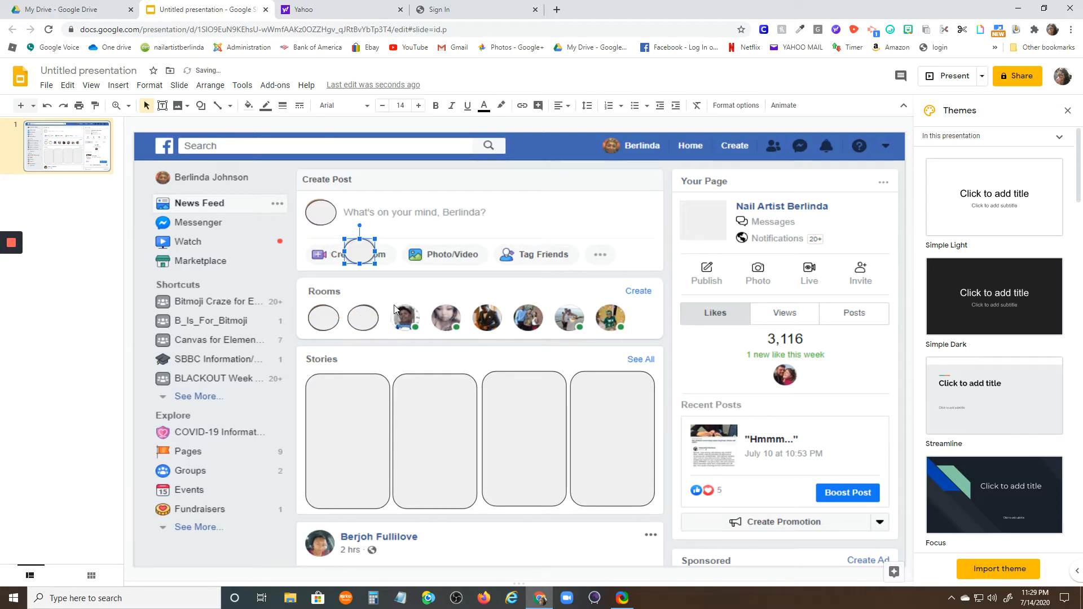
pyautogui.press('Escape')
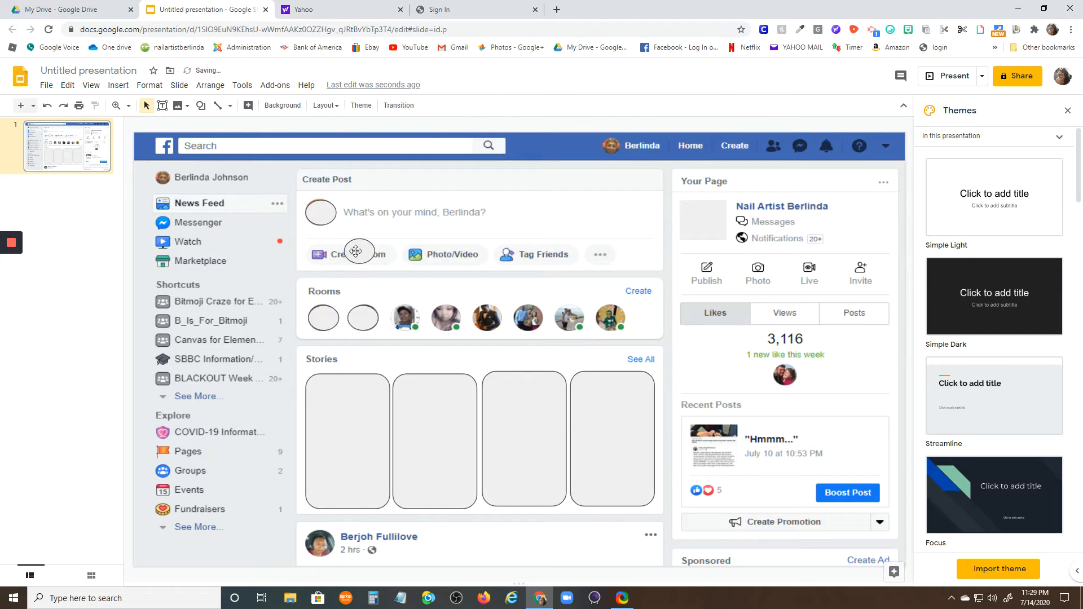
pyautogui.moveTo(356, 251); pyautogui.dragTo(402, 322)
pyautogui.click(423, 297)
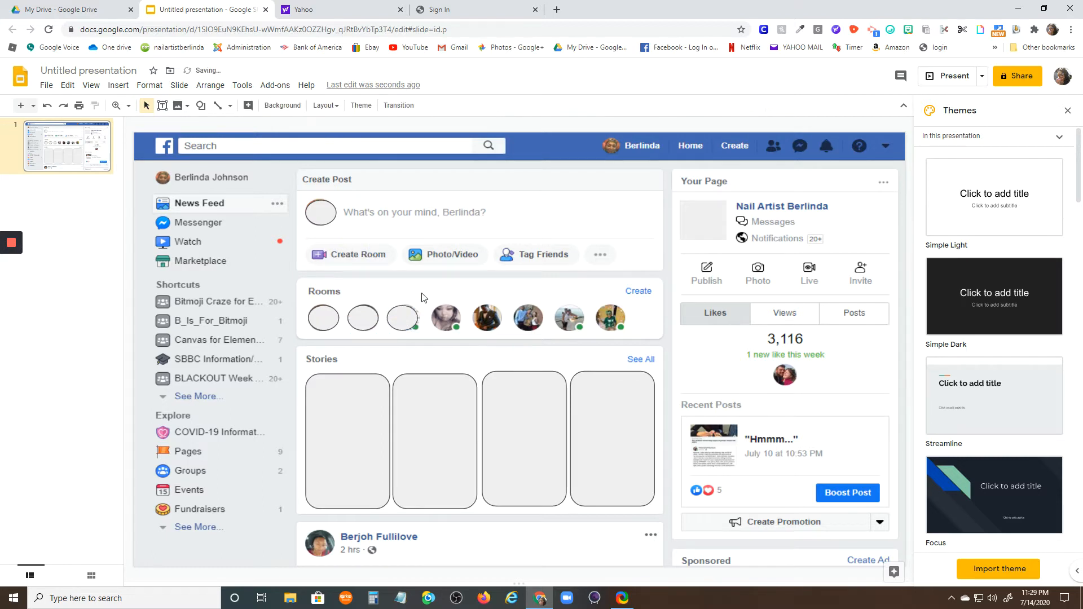
pyautogui.hotkey('ctrl', 'v')
pyautogui.moveTo(361, 269); pyautogui.dragTo(446, 320)
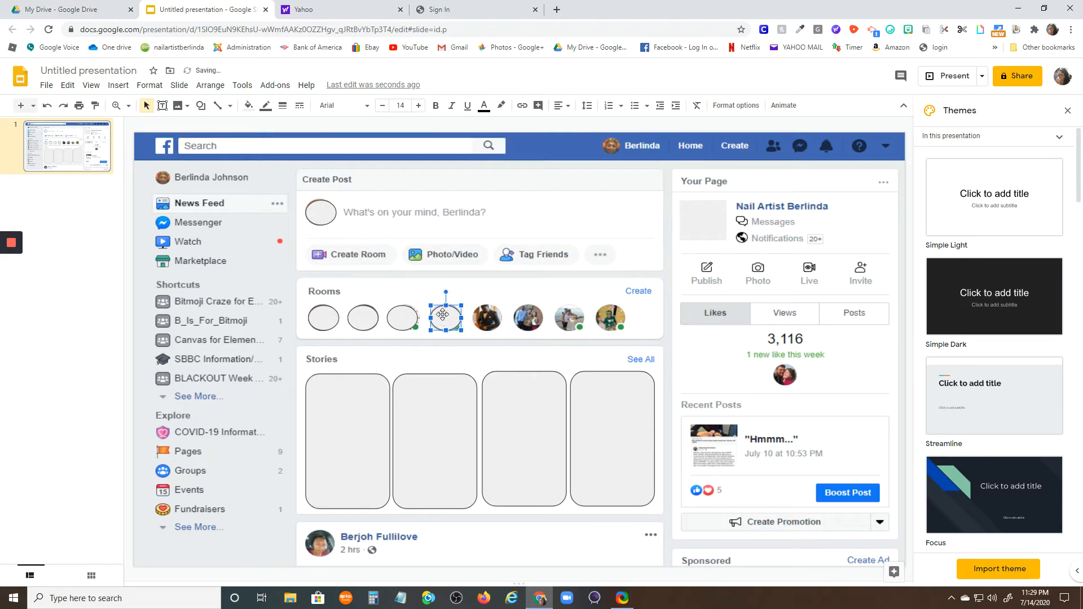
# - Paste two more ovals and place them over the fifth and sixth Rooms profile pictures
pyautogui.click(477, 298)
pyautogui.hotkey('ctrl', 'v')
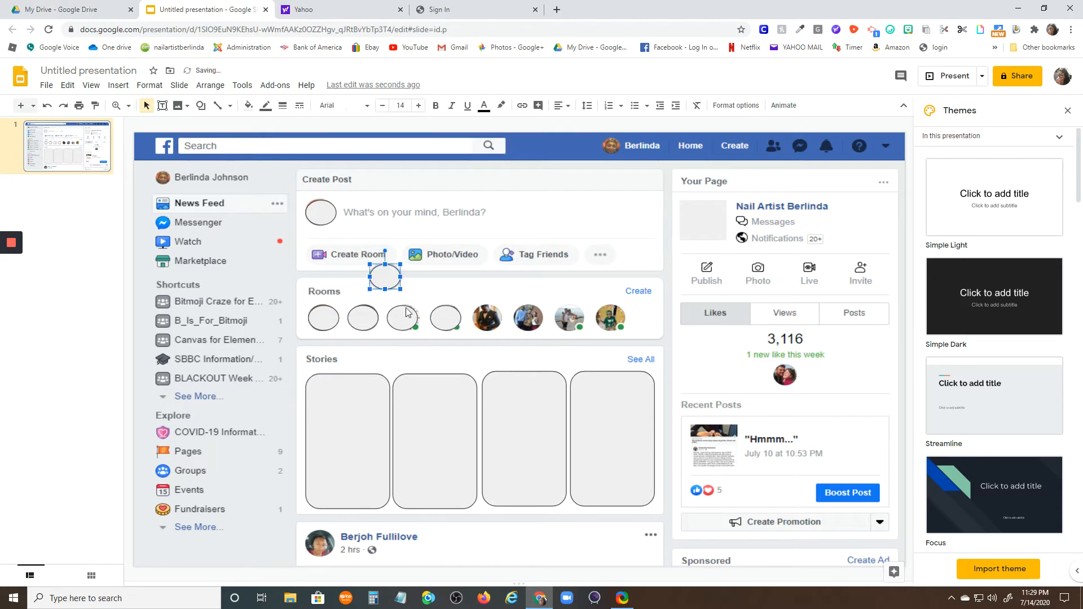
pyautogui.moveTo(386, 277); pyautogui.dragTo(488, 318)
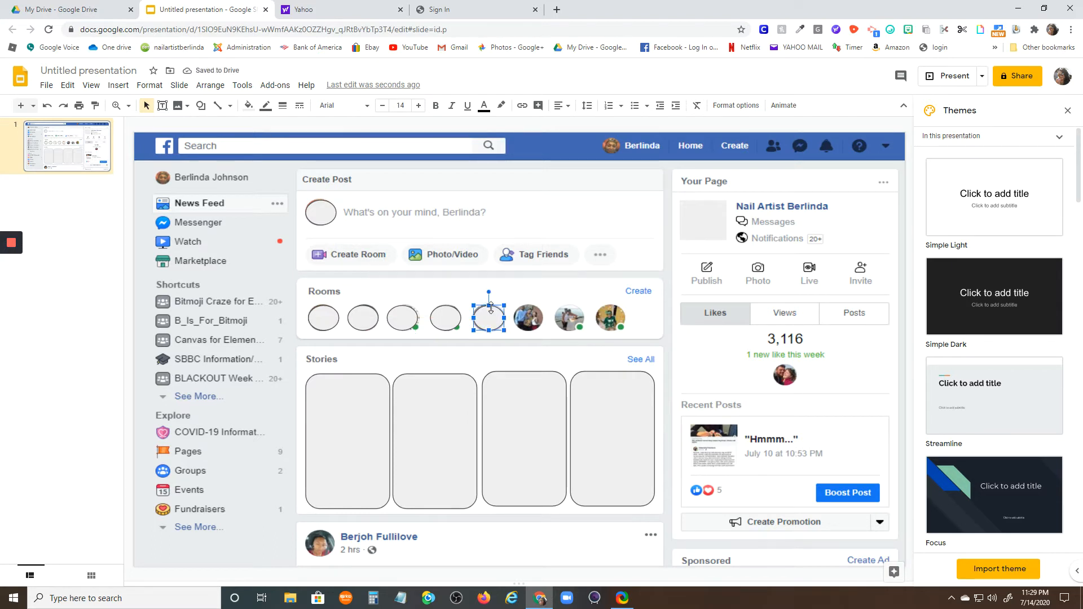
pyautogui.moveTo(489, 307); pyautogui.dragTo(489, 307)
pyautogui.press('Escape')
pyautogui.hotkey('ctrl', 'v')
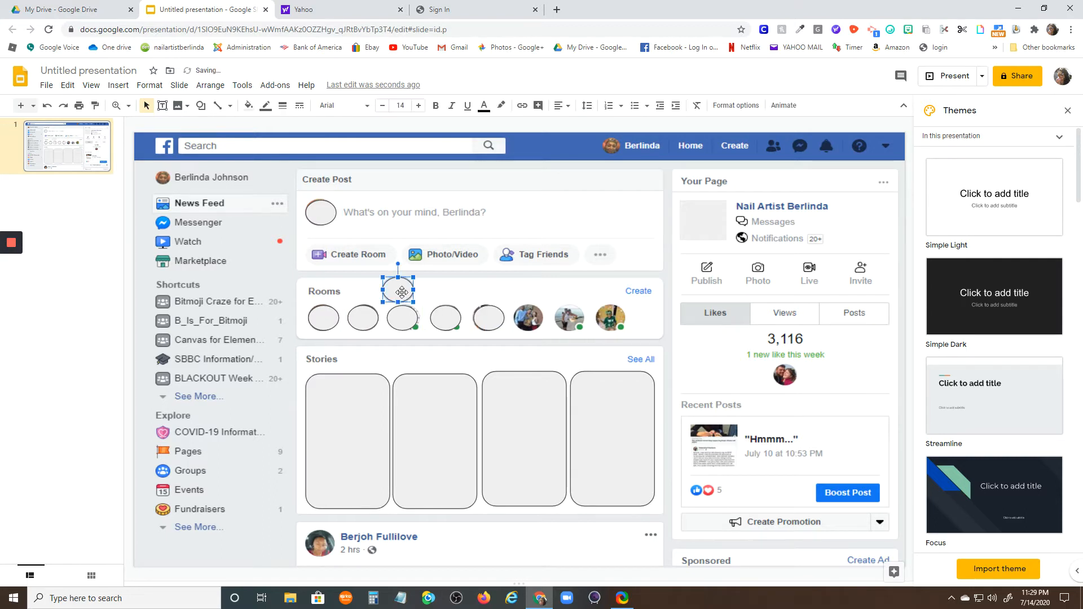
pyautogui.moveTo(398, 290); pyautogui.dragTo(527, 331)
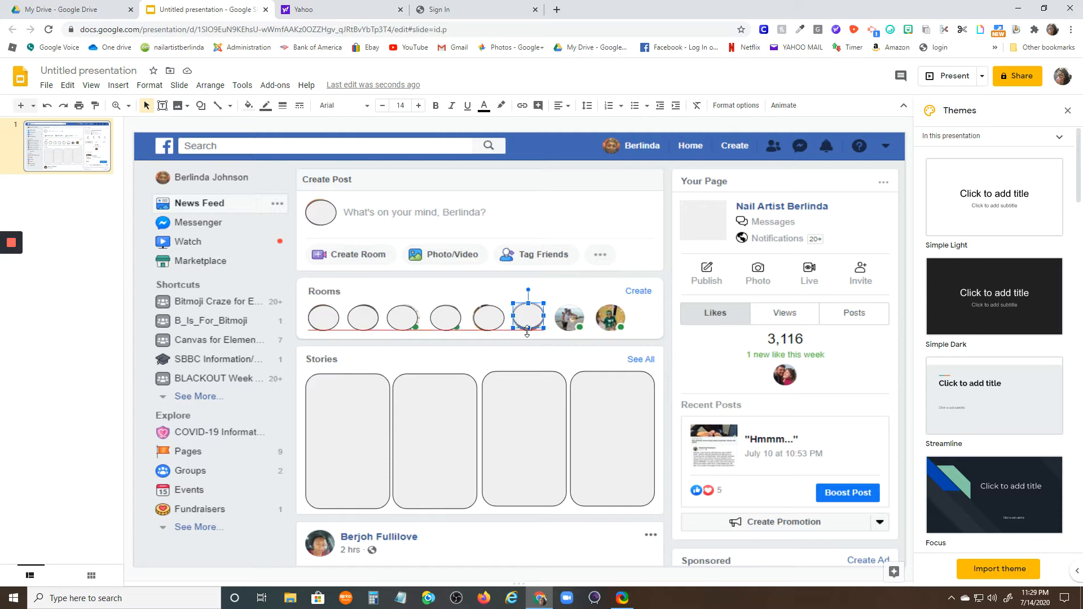
# - Shift the fifth Rooms oval slightly and extend its bottom edge to cover the picture underneath completely
pyautogui.click(490, 320)
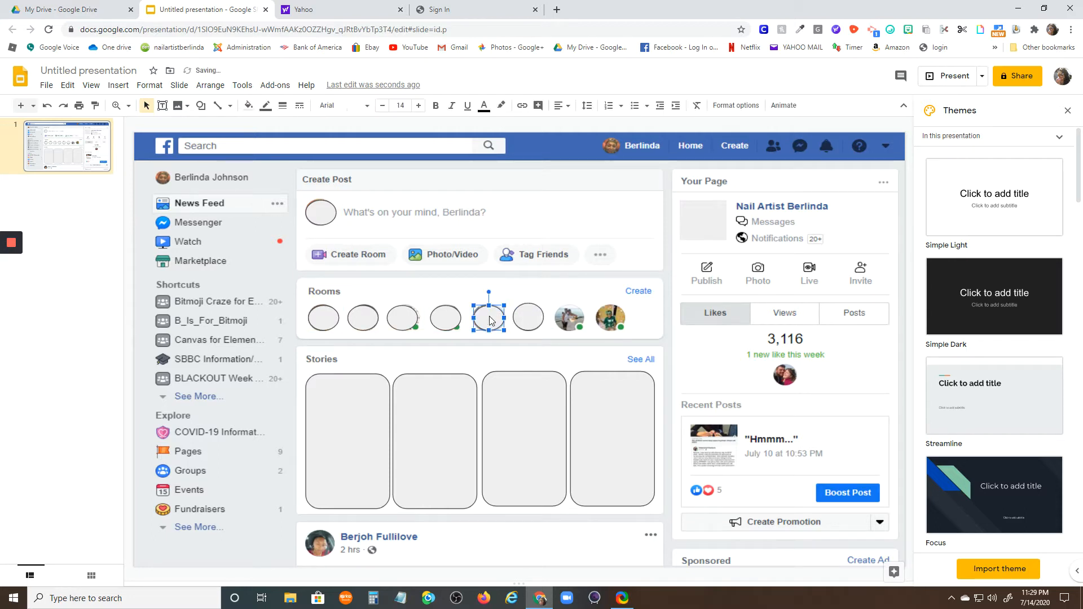
pyautogui.moveTo(474, 321); pyautogui.dragTo(472, 321)
pyautogui.click(502, 337)
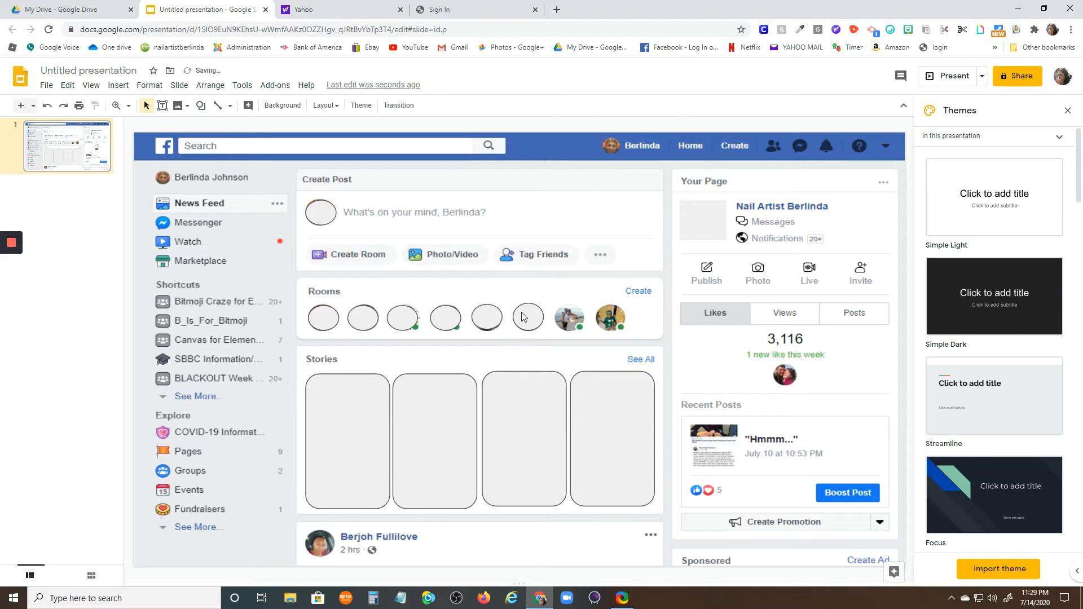
pyautogui.click(489, 330)
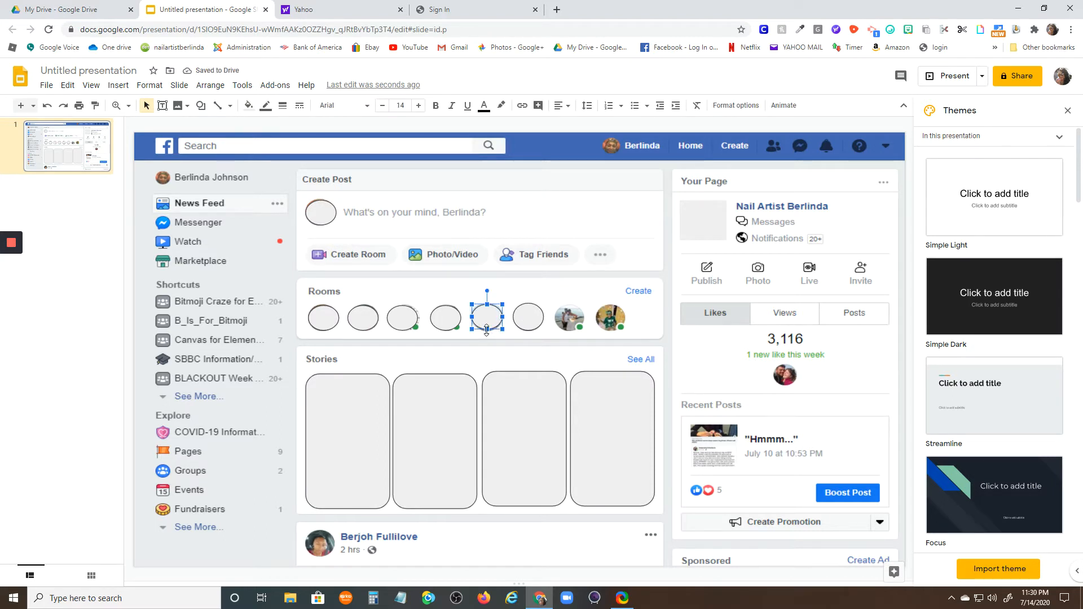
pyautogui.moveTo(486, 330); pyautogui.dragTo(486, 331)
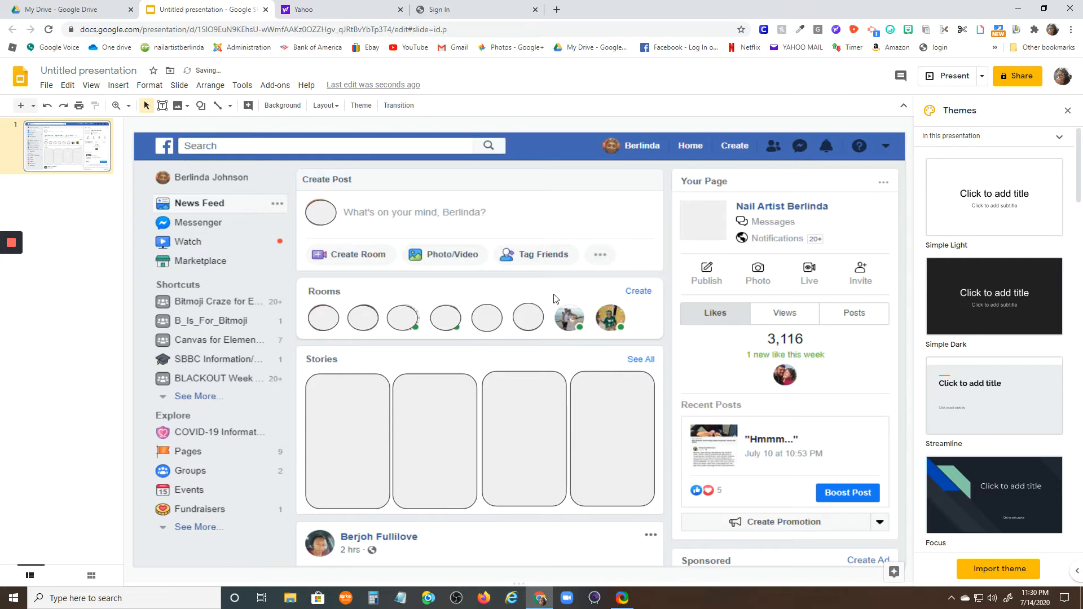
# - Paste two more ovals and place them over the seventh and eighth Rooms profile pictures
pyautogui.hotkey('ctrl', 'v')
pyautogui.moveTo(418, 307); pyautogui.dragTo(570, 332)
pyautogui.press('Escape')
pyautogui.hotkey('ctrl', 'v')
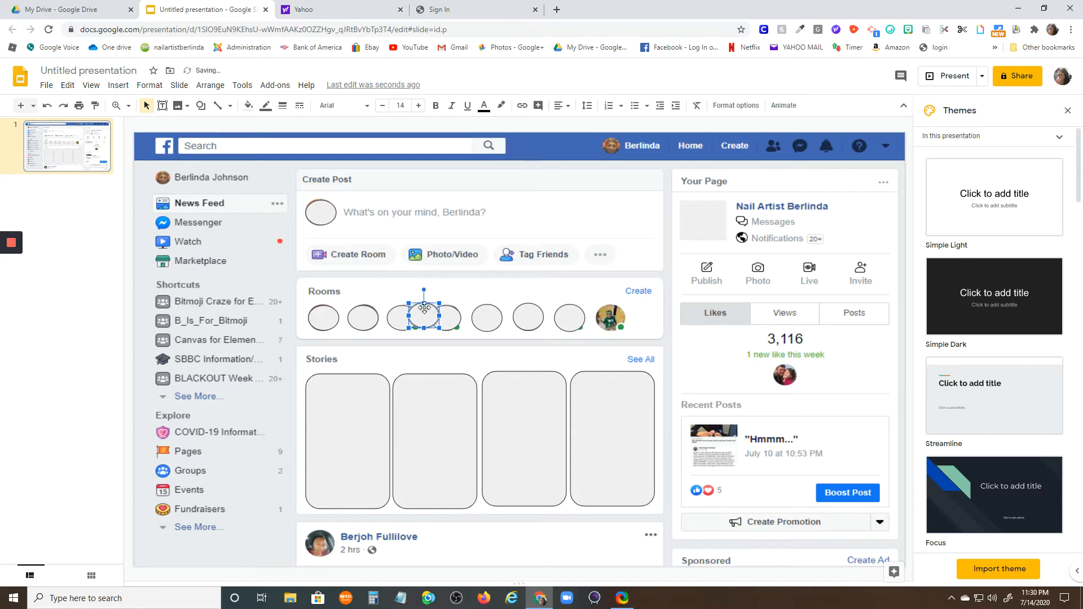
pyautogui.moveTo(424, 311); pyautogui.dragTo(611, 313)
pyautogui.click(591, 287)
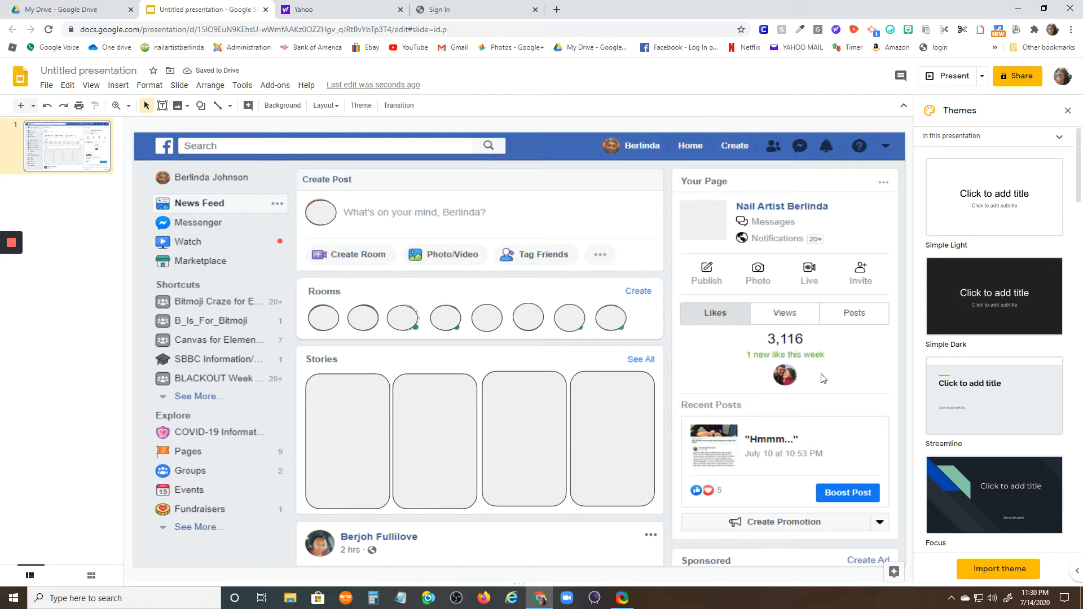
# - Paste ovals over the new-like photo in Your Page and the small profile picture above News Feed, shrinking the latter to fit
pyautogui.hotkey('ctrl', 'v')
pyautogui.moveTo(431, 332); pyautogui.dragTo(782, 378)
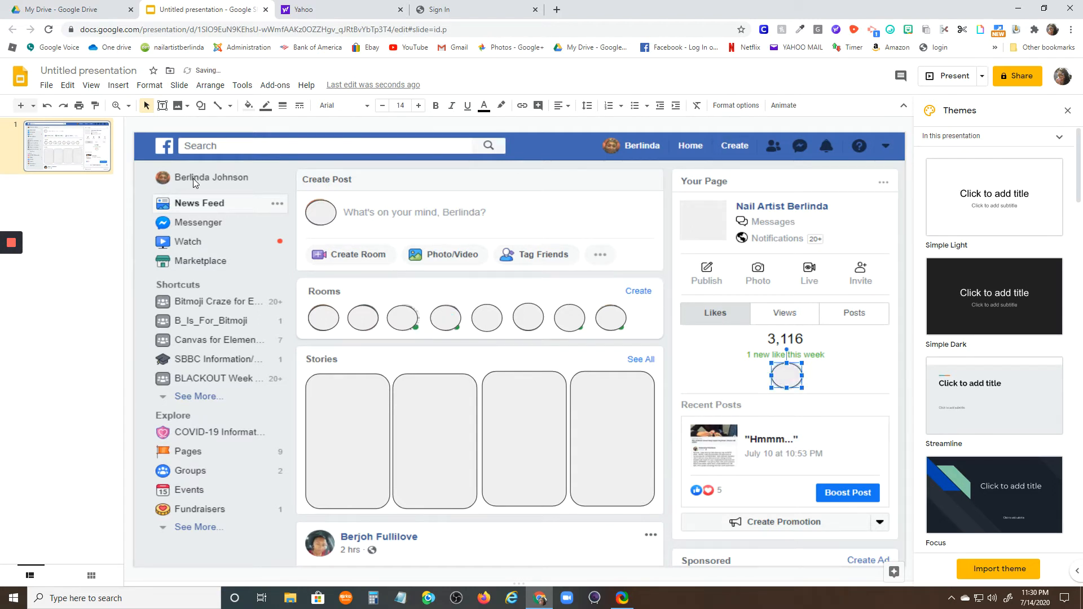
pyautogui.press('Escape')
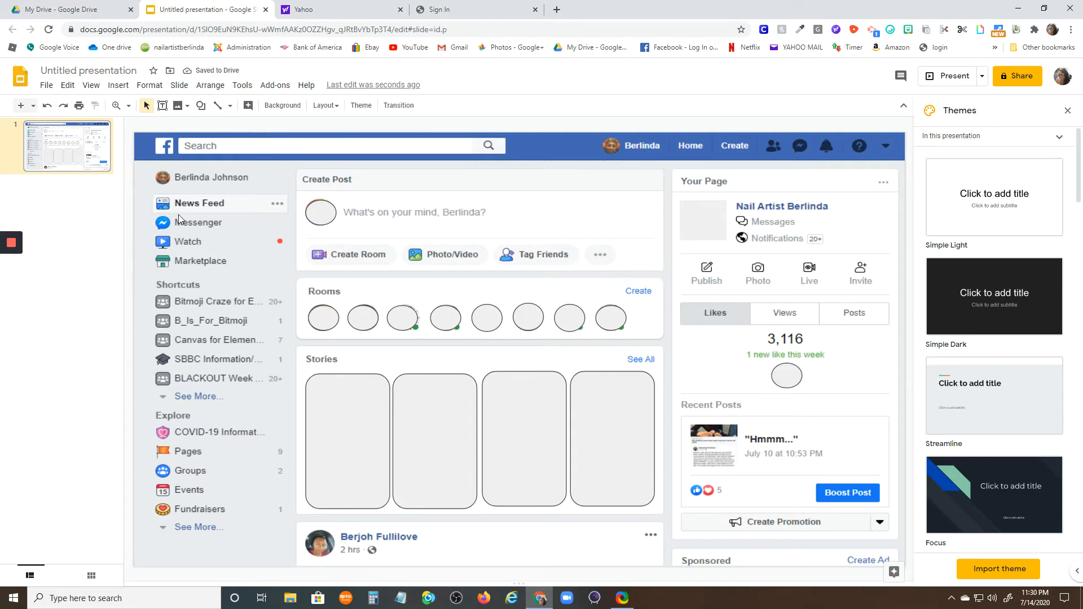
pyautogui.hotkey('ctrl', 'v')
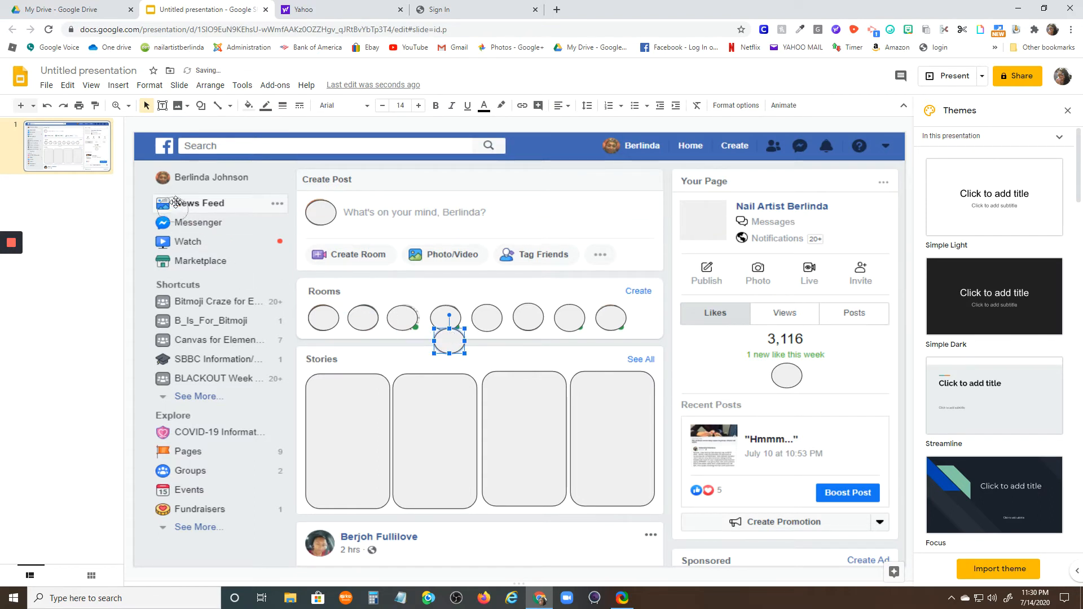
pyautogui.moveTo(168, 181); pyautogui.dragTo(165, 179)
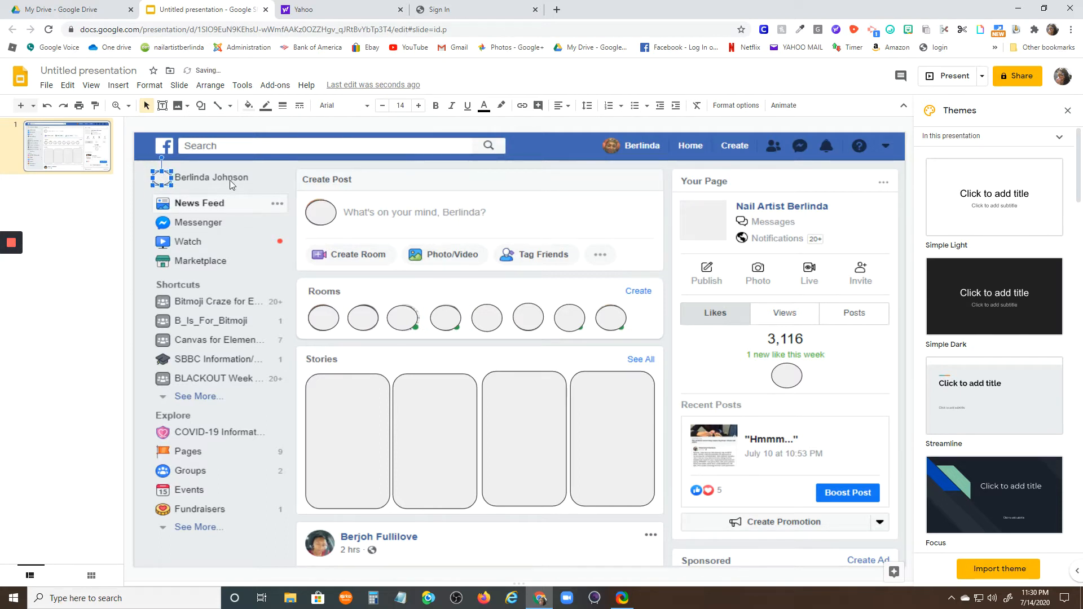
pyautogui.press('Escape')
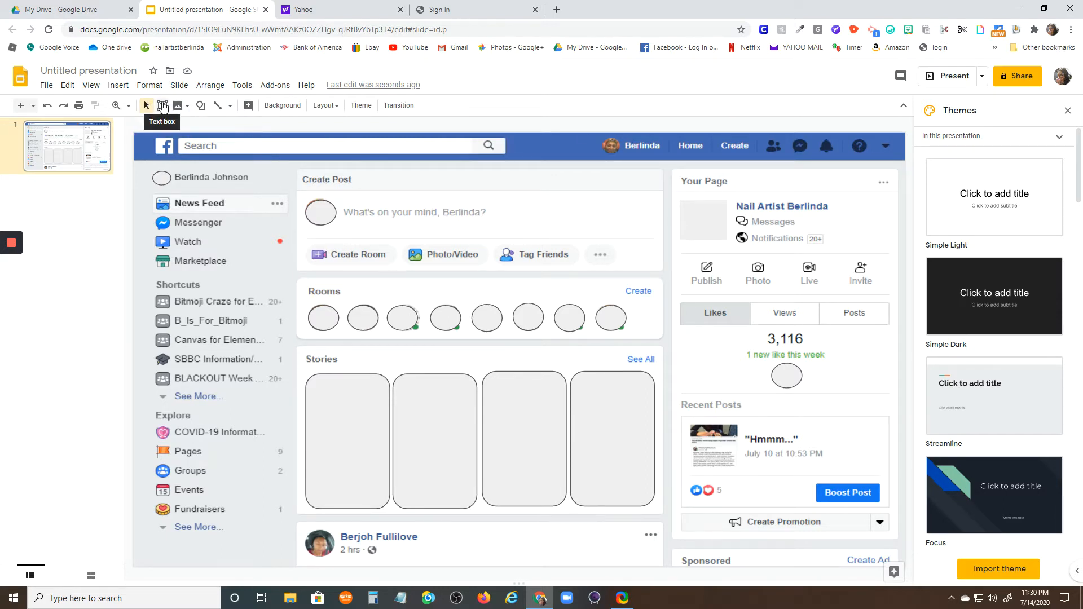
# - Try to draw a text box over the "What's on your mind" prompt in the Create Post section
pyautogui.click(163, 106)
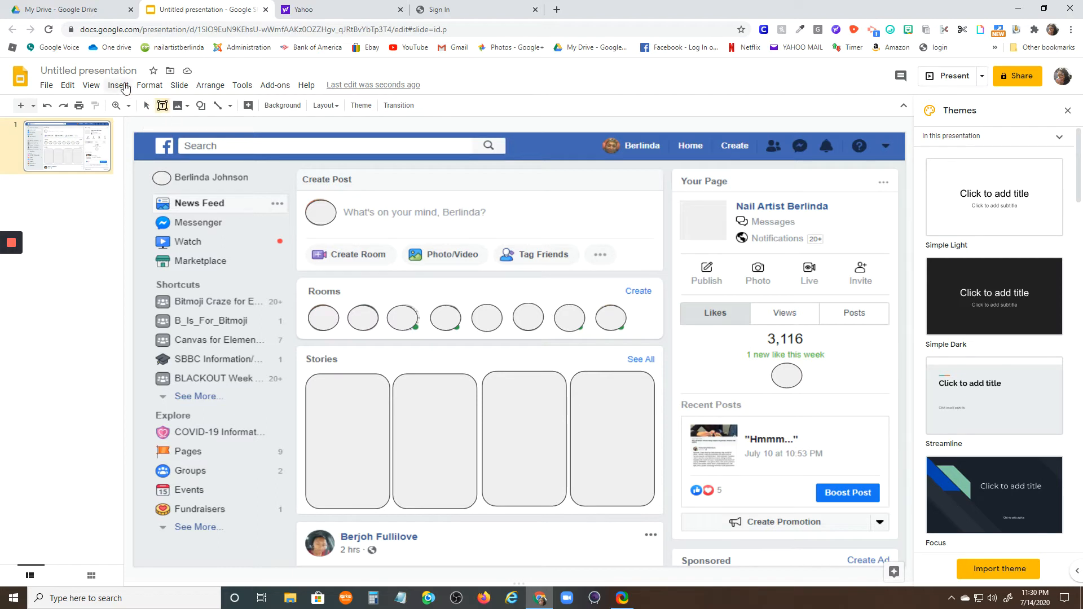
pyautogui.click(125, 87)
pyautogui.click(118, 86)
pyautogui.click(118, 85)
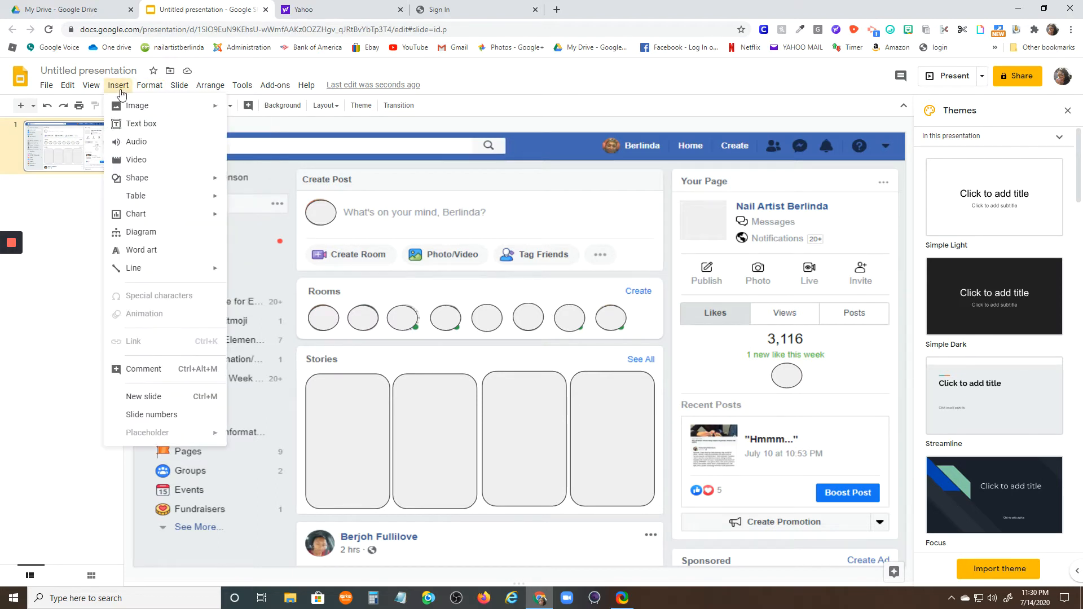
pyautogui.click(137, 123)
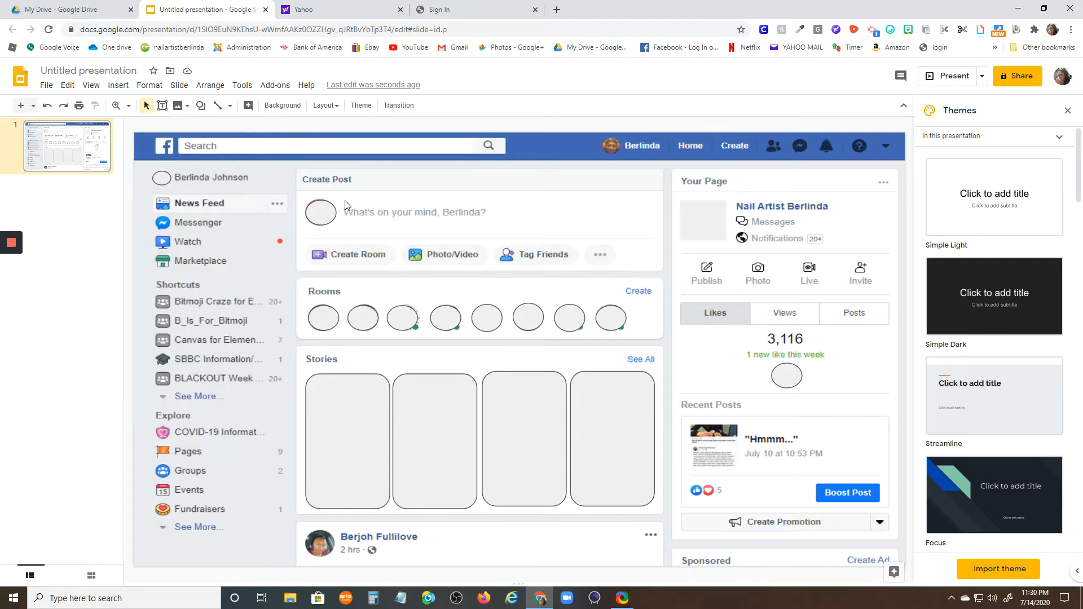
pyautogui.moveTo(346, 199)
pyautogui.mouseDown()
pyautogui.moveTo(351, 220)
pyautogui.moveTo(521, 227)
pyautogui.mouseUp()
# - Draw a text box over the "What's on your mind" prompt and enter a welcome greeting with the teacher's name and "4th Grade"
pyautogui.click(162, 105)
pyautogui.moveTo(342, 202); pyautogui.dragTo(626, 226)
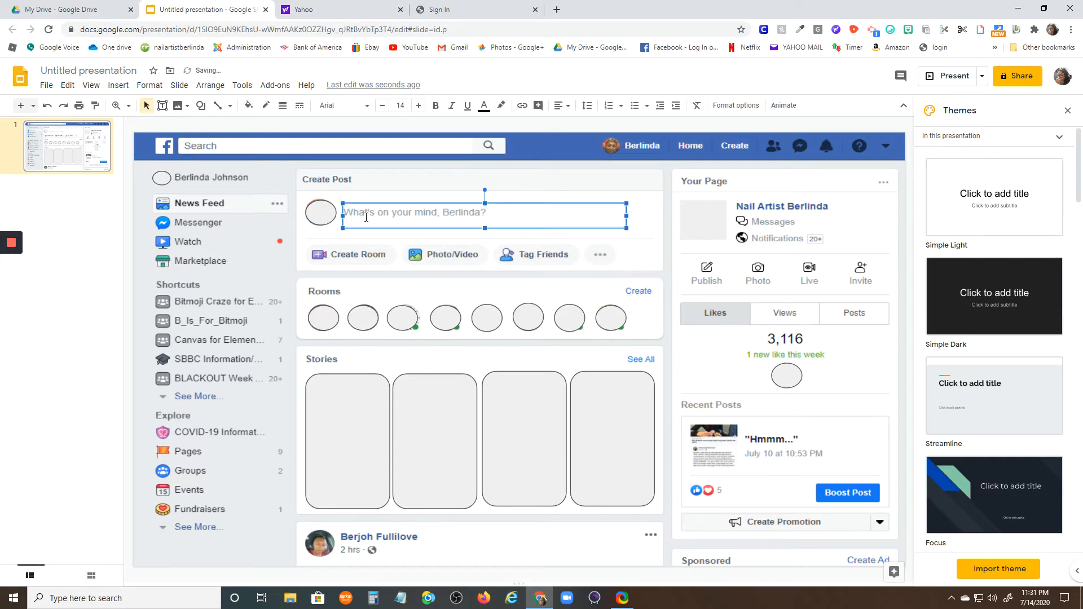
pyautogui.write('wELCOM')
pyautogui.press('BackSpace')
pyautogui.press('BackSpace')
pyautogui.press('BackSpace')
pyautogui.press('BackSpace')
pyautogui.press('BackSpace')
pyautogui.press('BackSpace')
pyautogui.press('BackSpace')
pyautogui.press('BackSpace')
pyautogui.write('Wellcome to M. Richards')
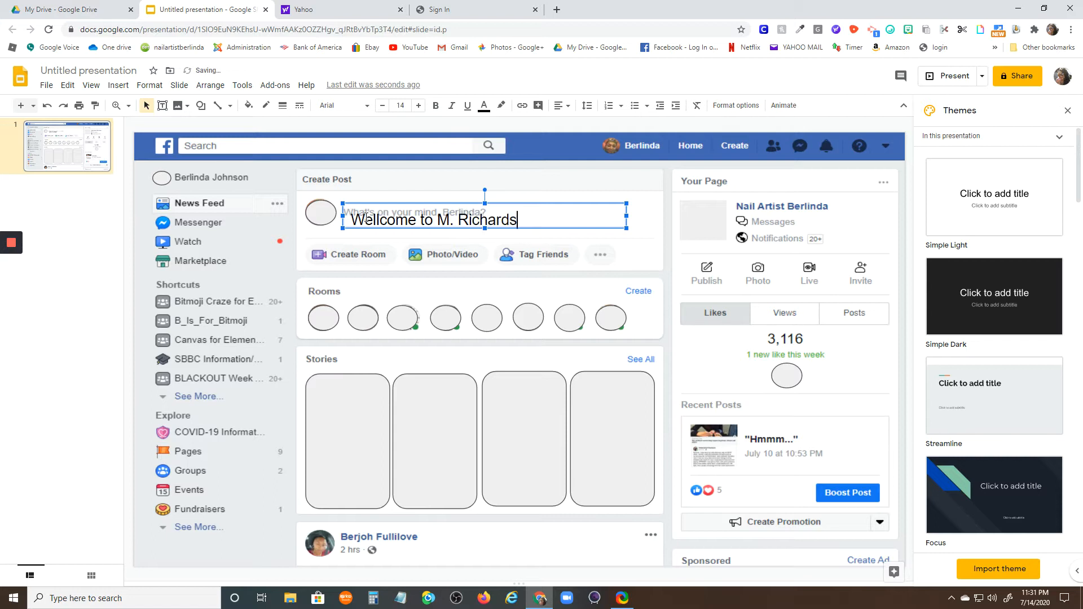
pyautogui.write('ons')
pyautogui.press('BackSpace')
pyautogui.write("'s 4th Grade")
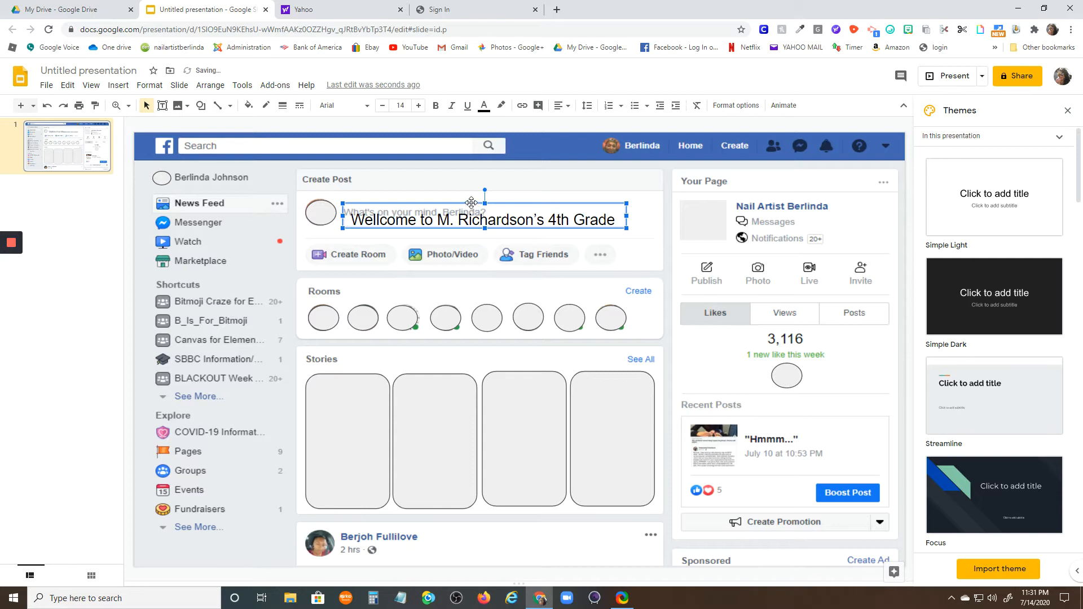
# - Align the greeting text box over the "What's on your mind" prompt and fill it with white to hide the wording underneath
pyautogui.moveTo(472, 197); pyautogui.dragTo(467, 192)
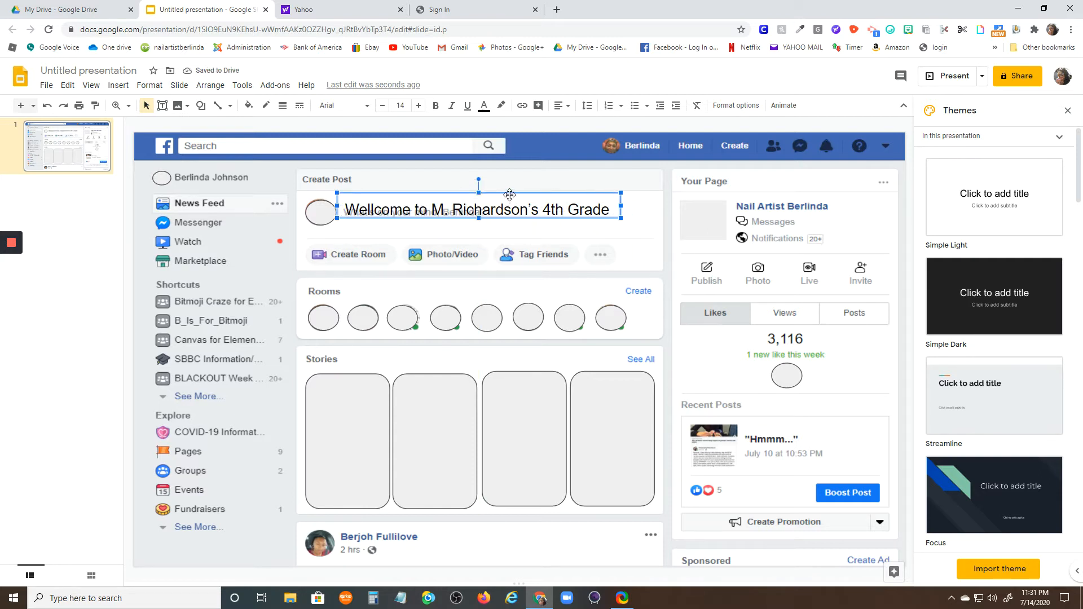
pyautogui.moveTo(509, 195); pyautogui.dragTo(509, 202)
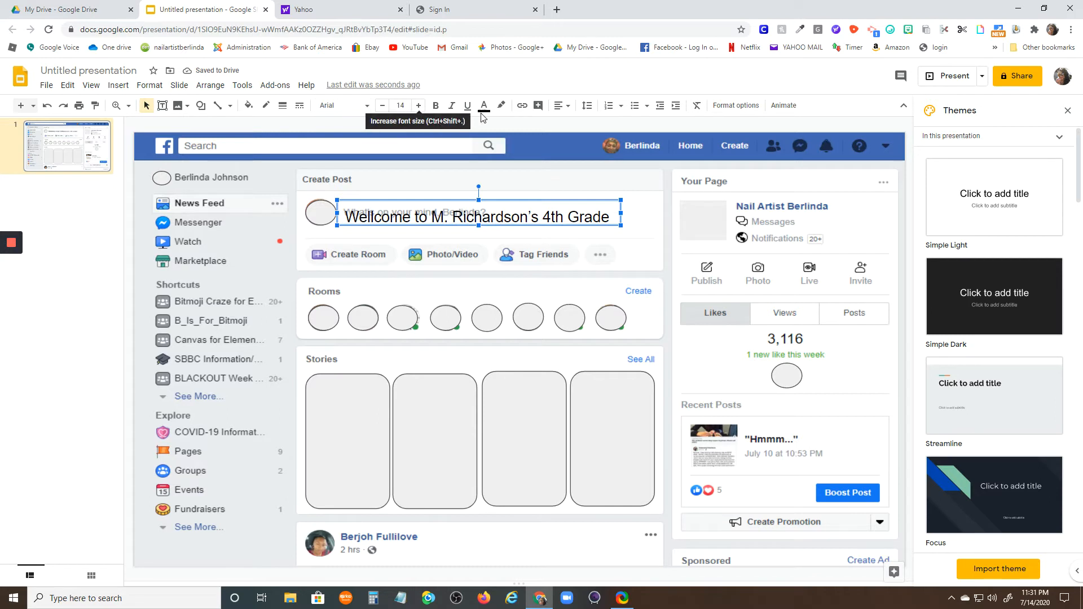
pyautogui.click(248, 106)
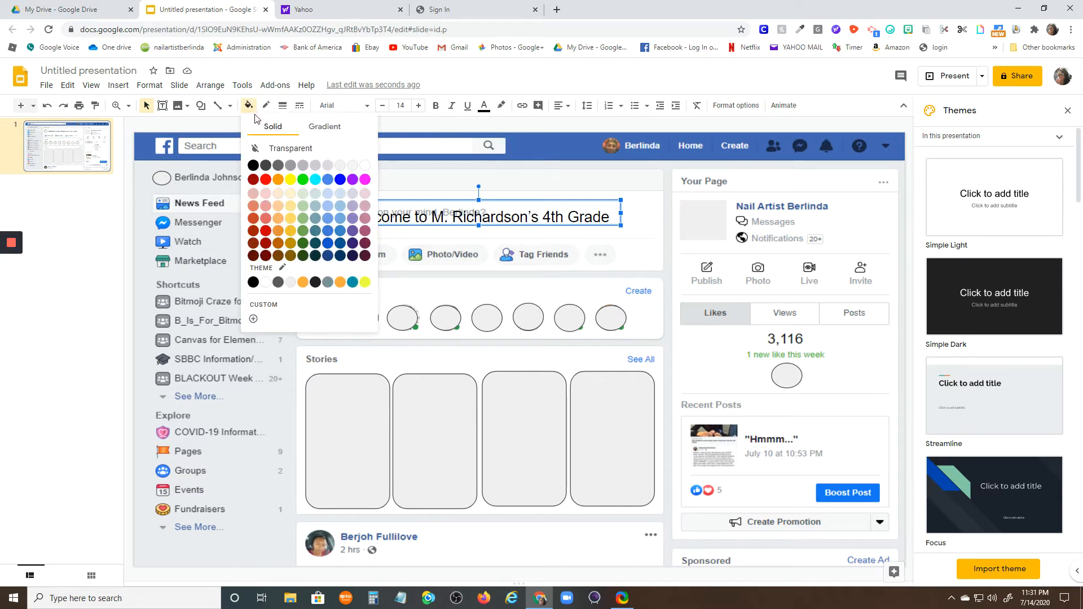
pyautogui.click(365, 164)
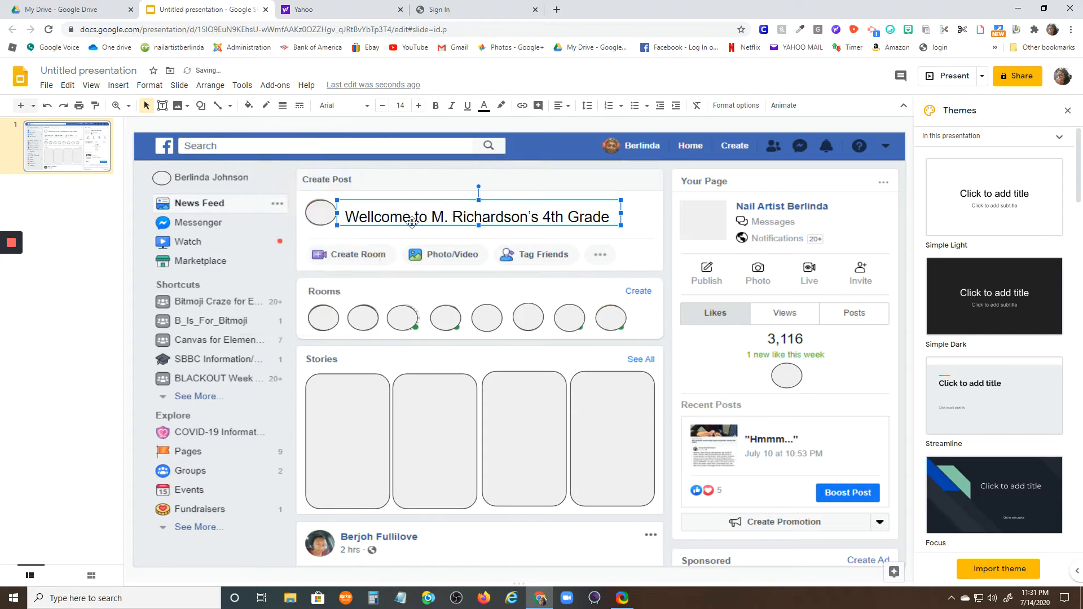
# - Correct the spelling of the greeting's first word to "Welcome"
pyautogui.click(495, 238)
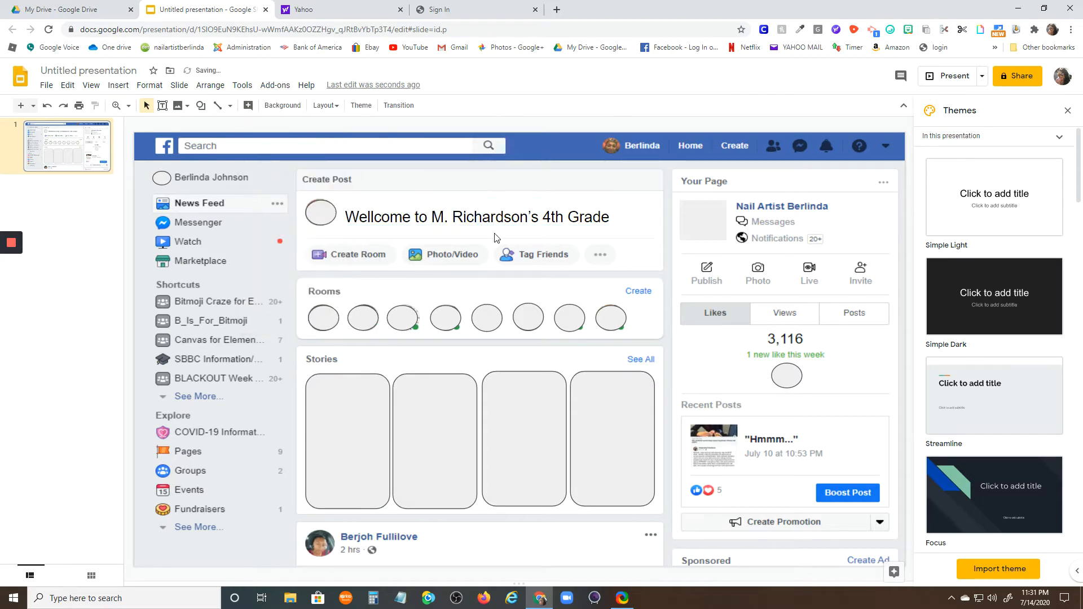
pyautogui.click(375, 217)
pyautogui.press('BackSpace')
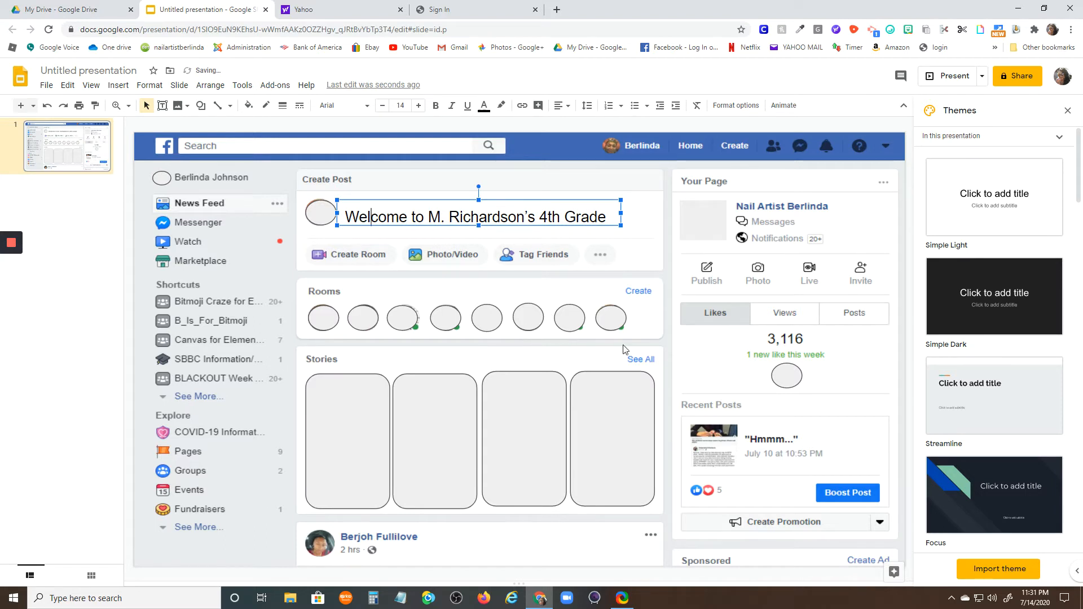
# - Cover the page name in Your Page with a white-filled text box using font size 11 and middle vertical alignment
pyautogui.click(162, 105)
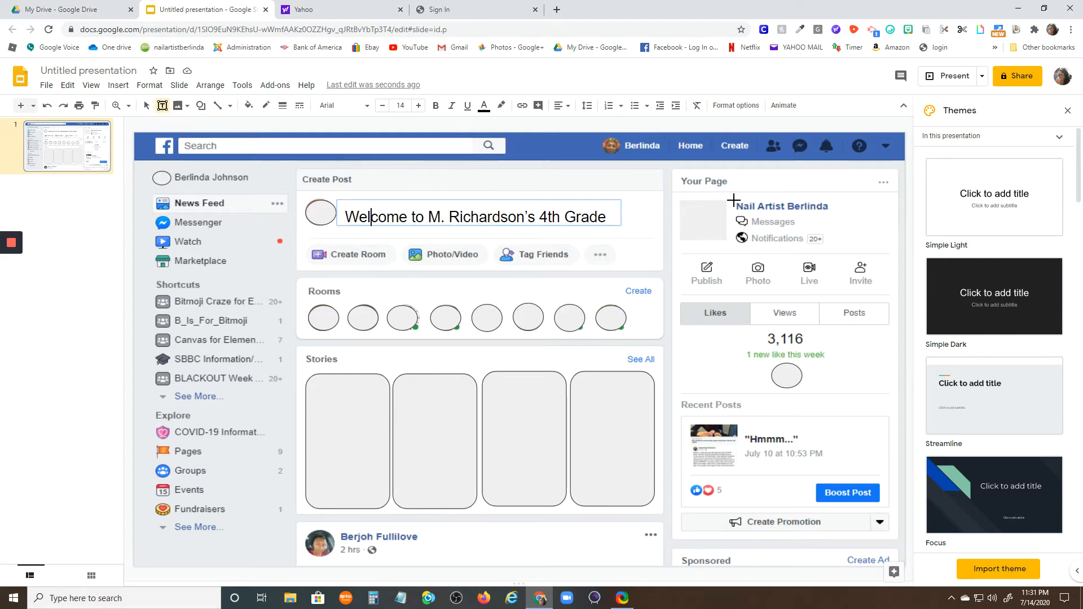
pyautogui.moveTo(733, 200); pyautogui.dragTo(834, 215)
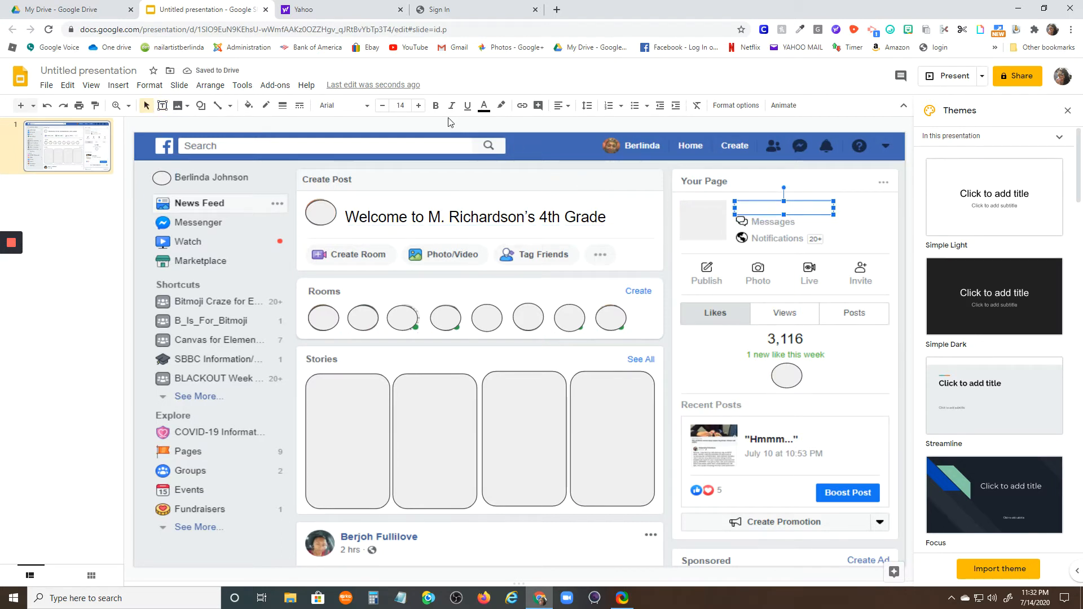
pyautogui.click(383, 106)
pyautogui.click(568, 111)
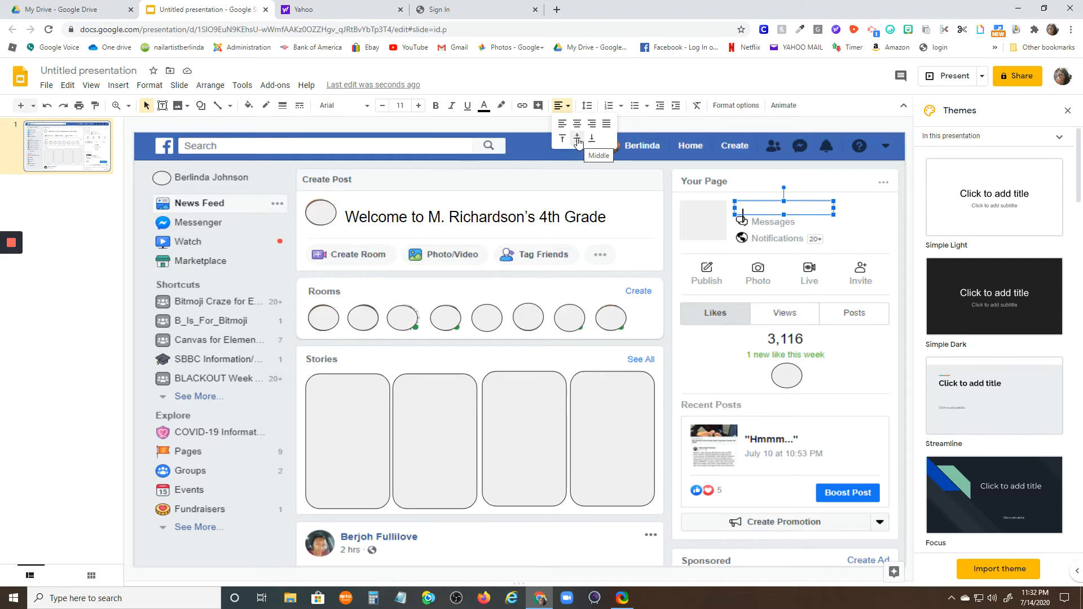
pyautogui.click(578, 138)
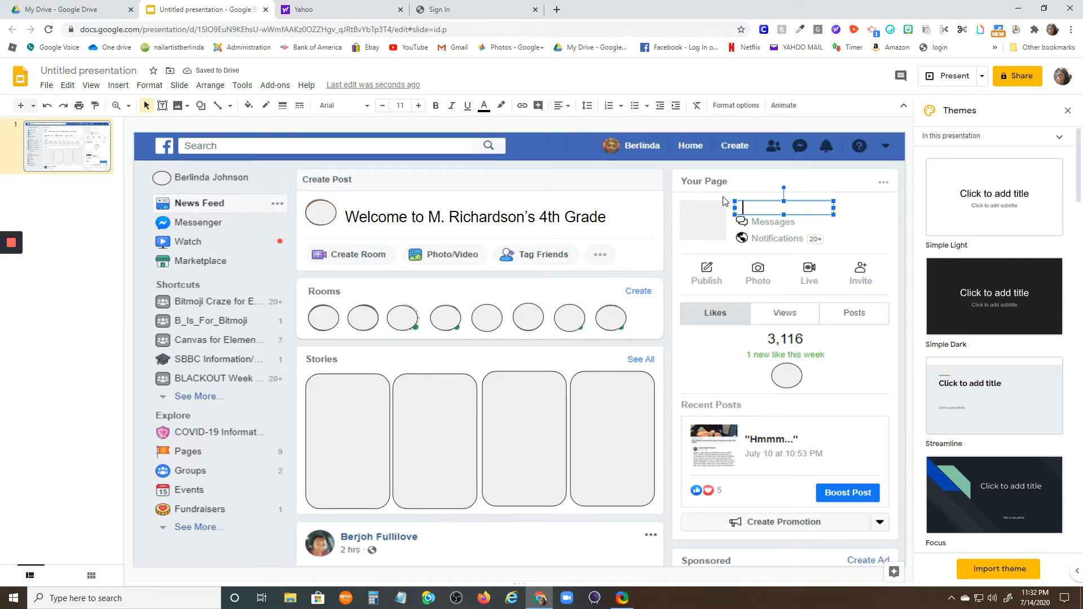
# - Enter the teacher's title and surname in the Your Page text box, correcting the missing letter
pyautogui.write('Ms. Richrdson')
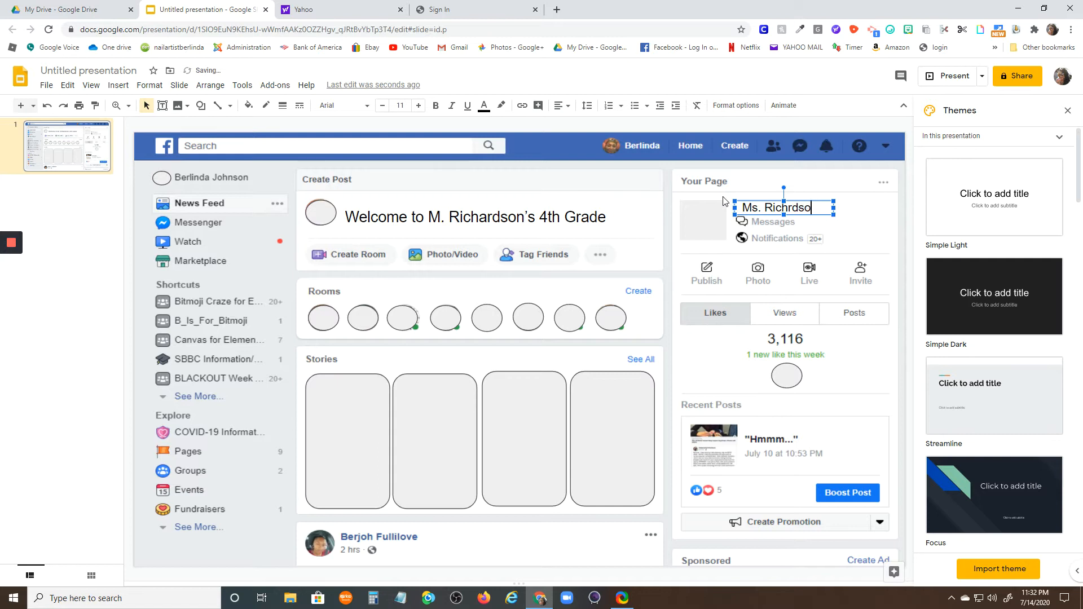
pyautogui.click(786, 208)
pyautogui.write('a')
pyautogui.write('a')
# - Recolor the teacher's name in the Your Page box to a light gray
pyautogui.doubleClick(743, 208)
pyautogui.moveTo(742, 208); pyautogui.dragTo(788, 209)
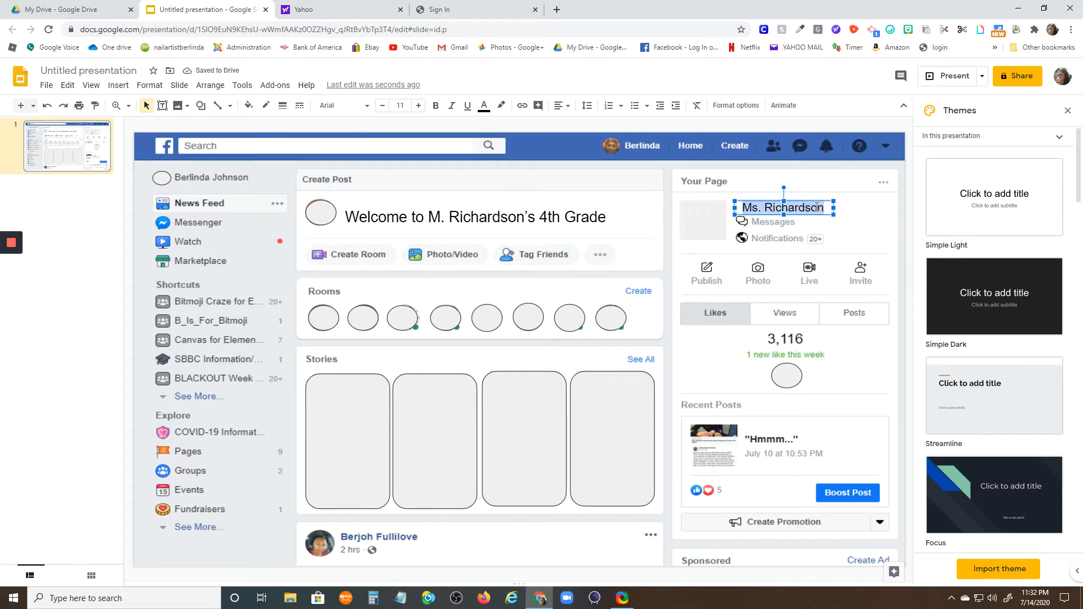
pyautogui.click(484, 107)
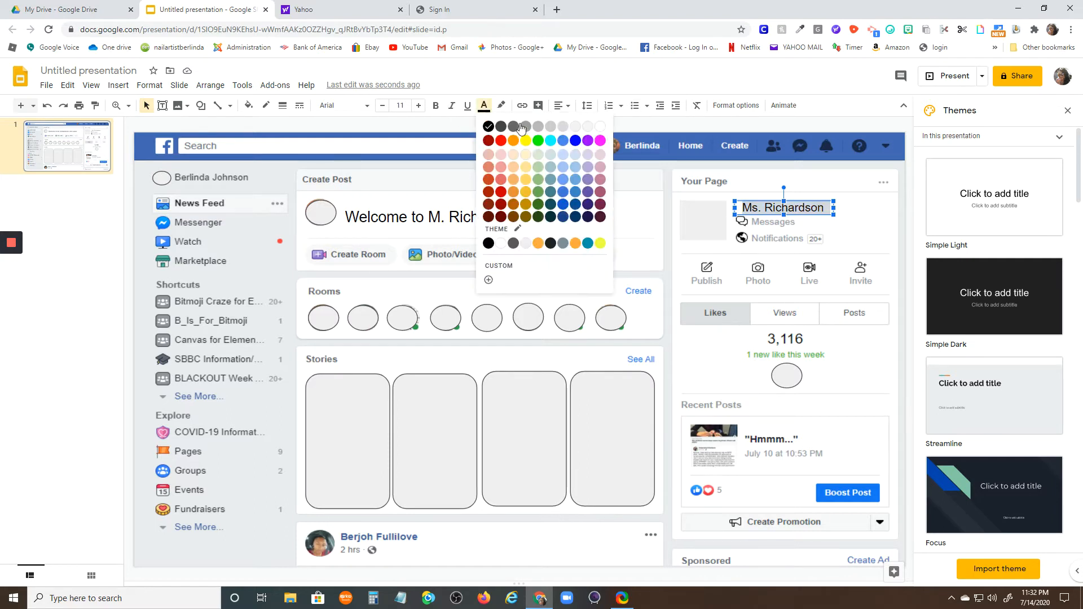
pyautogui.click(549, 125)
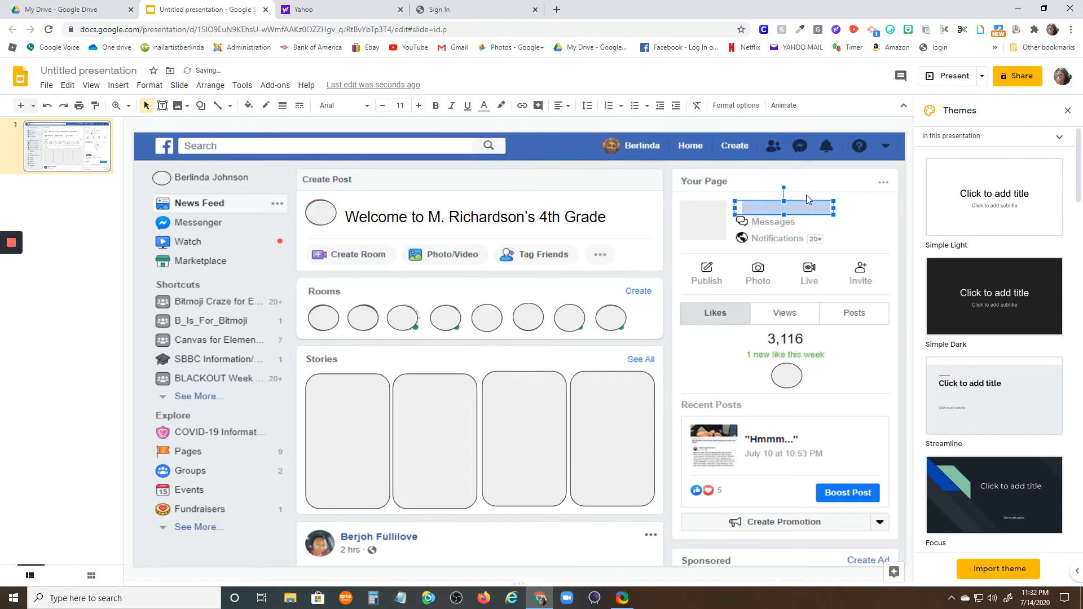
pyautogui.click(842, 210)
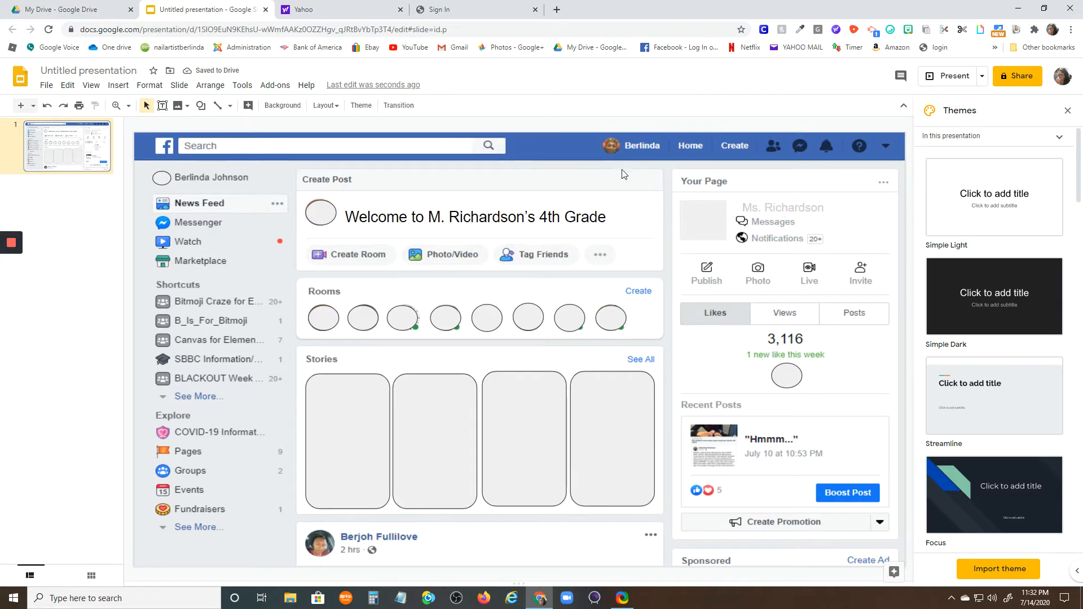
# - Change the text color of the teacher's name in Your Page to the next darker gray
pyautogui.click(763, 209)
pyautogui.moveTo(744, 207); pyautogui.dragTo(825, 208)
pyautogui.click(489, 111)
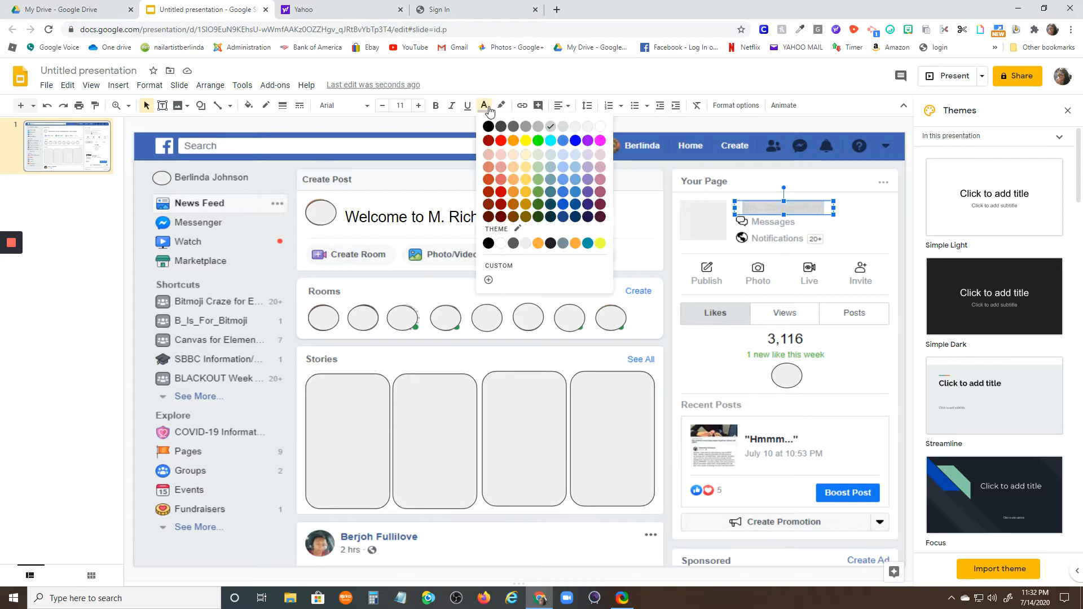
pyautogui.click(540, 134)
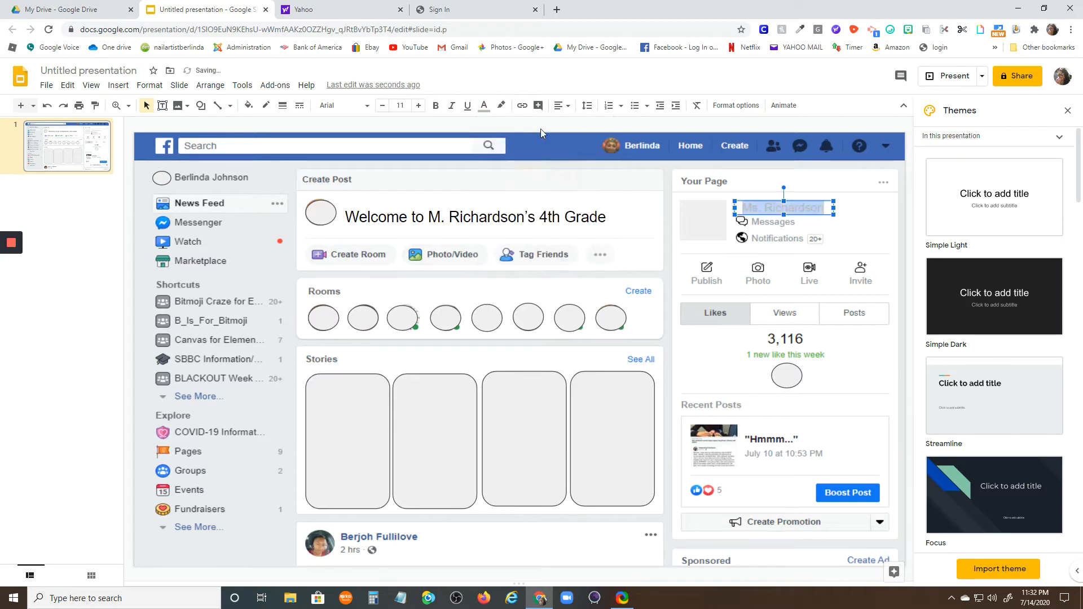
pyautogui.click(857, 222)
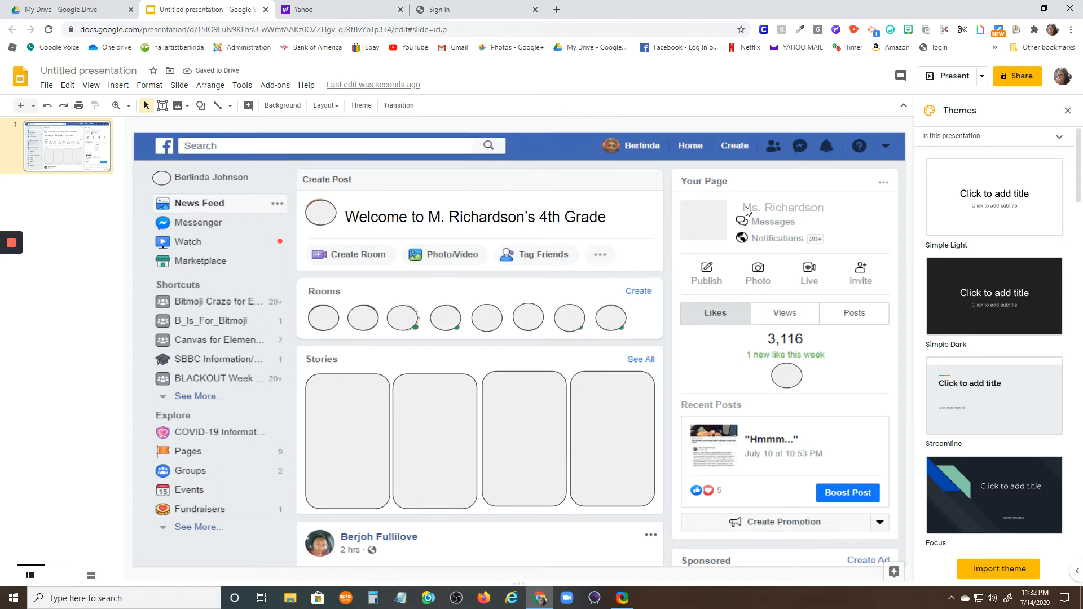
# - Reduce the teacher's name in Your Page to font size 9 and shift its text box slightly to the right
pyautogui.click(742, 207)
pyautogui.moveTo(742, 207); pyautogui.dragTo(818, 209)
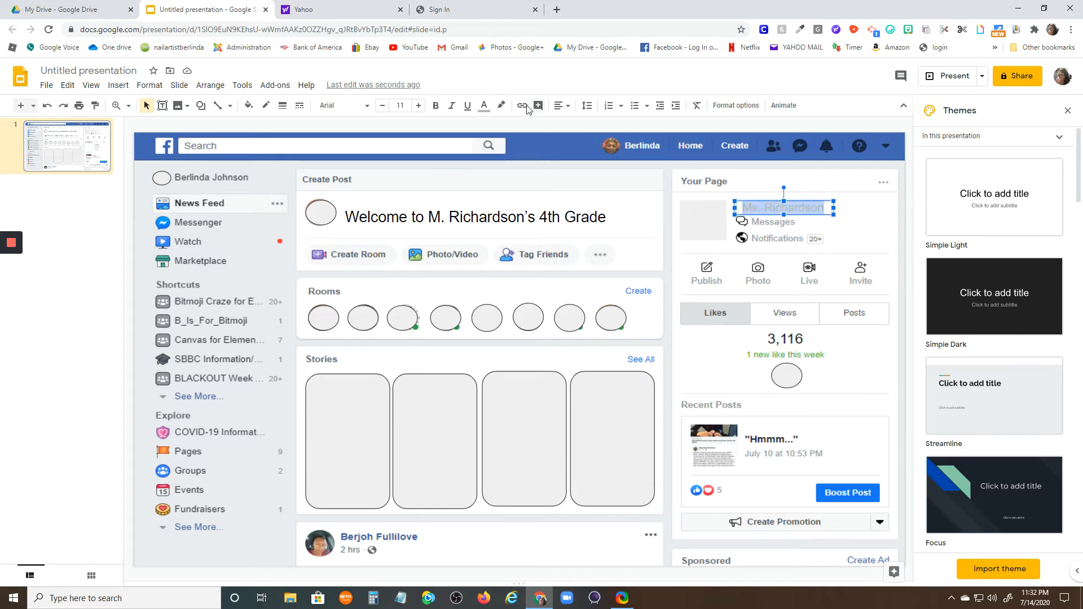
pyautogui.click(384, 107)
pyautogui.click(383, 107)
pyautogui.moveTo(824, 206); pyautogui.dragTo(831, 205)
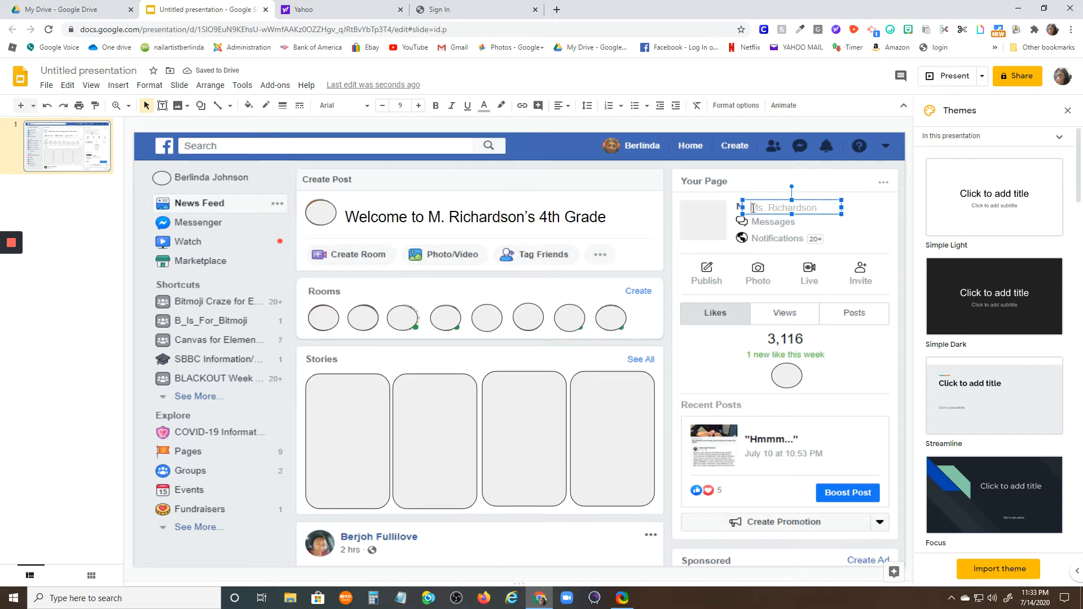
# - Make the teacher's name in Your Page bold and color it a darker gray to match the surrounding labels
pyautogui.doubleClick(782, 208)
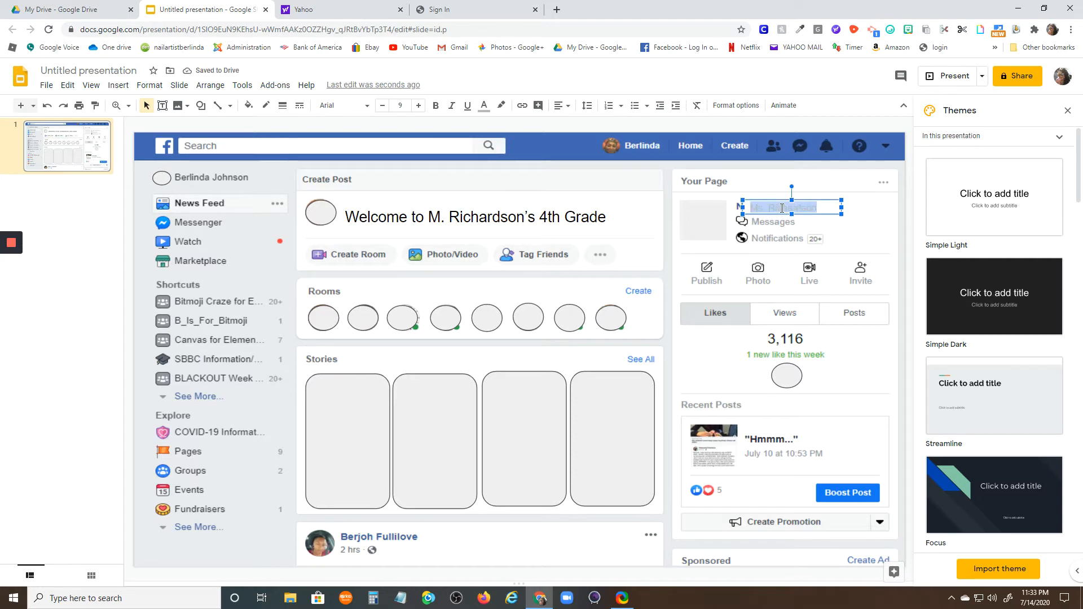
pyautogui.click(483, 106)
pyautogui.click(523, 130)
pyautogui.click(435, 105)
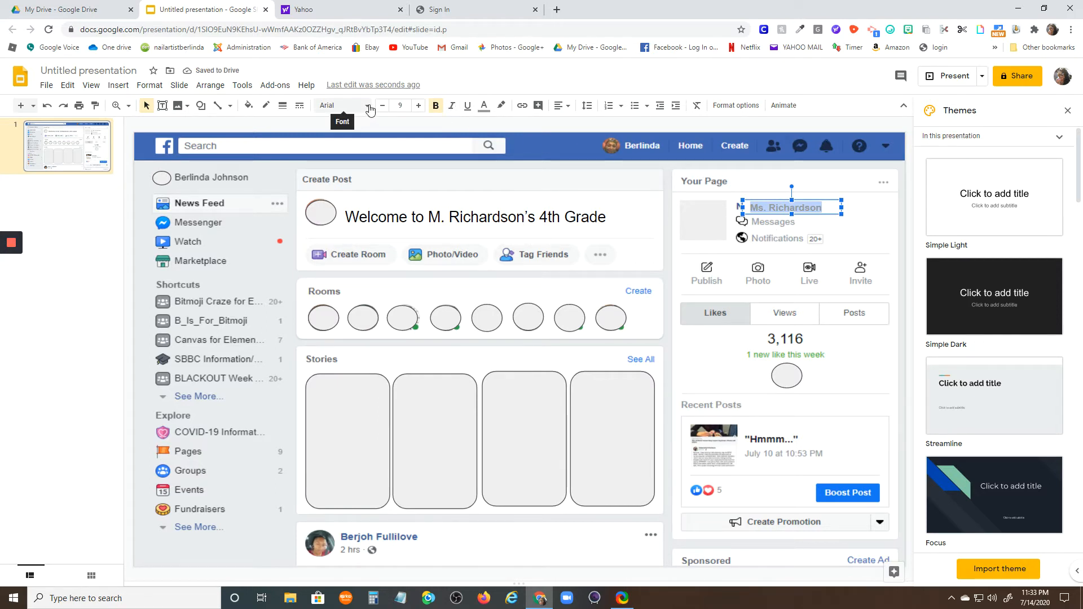
# - Change the font of the teacher's name in Your Page to Andika
pyautogui.click(369, 108)
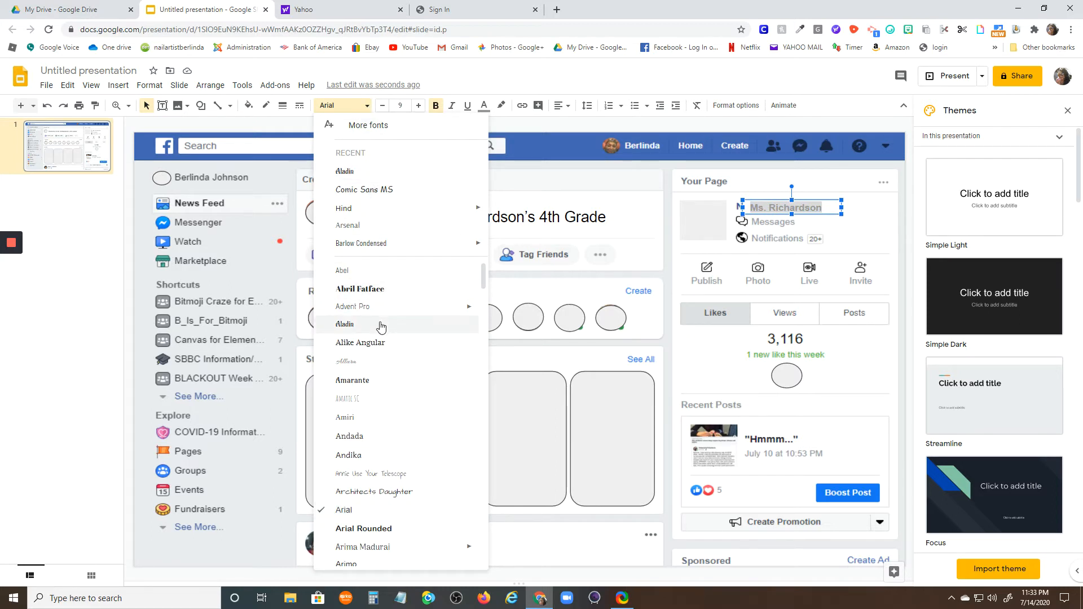
pyautogui.scroll(-3, 382, 320)
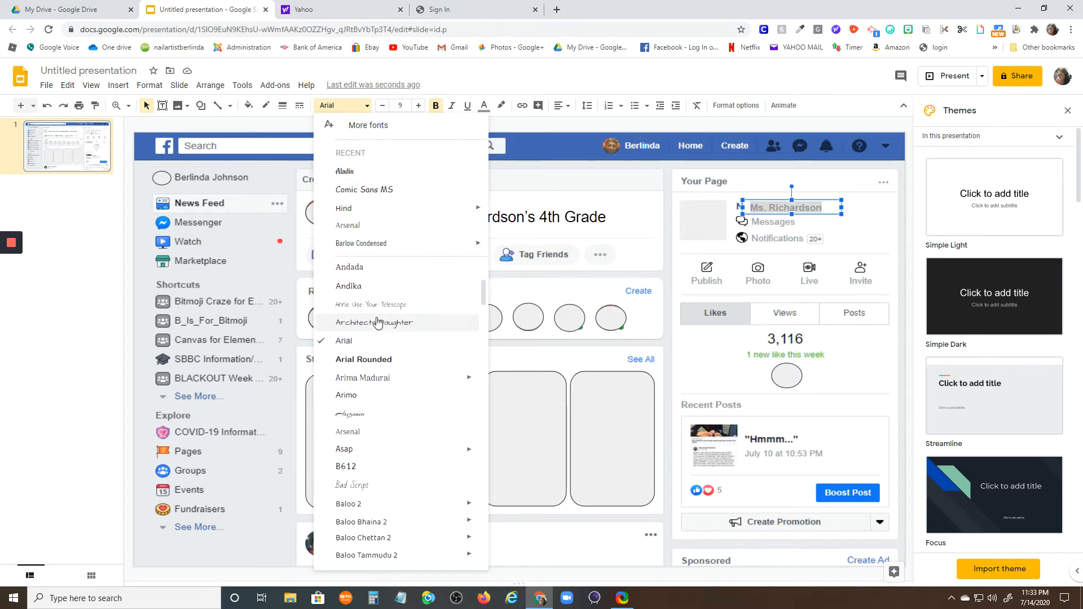
pyautogui.click(357, 288)
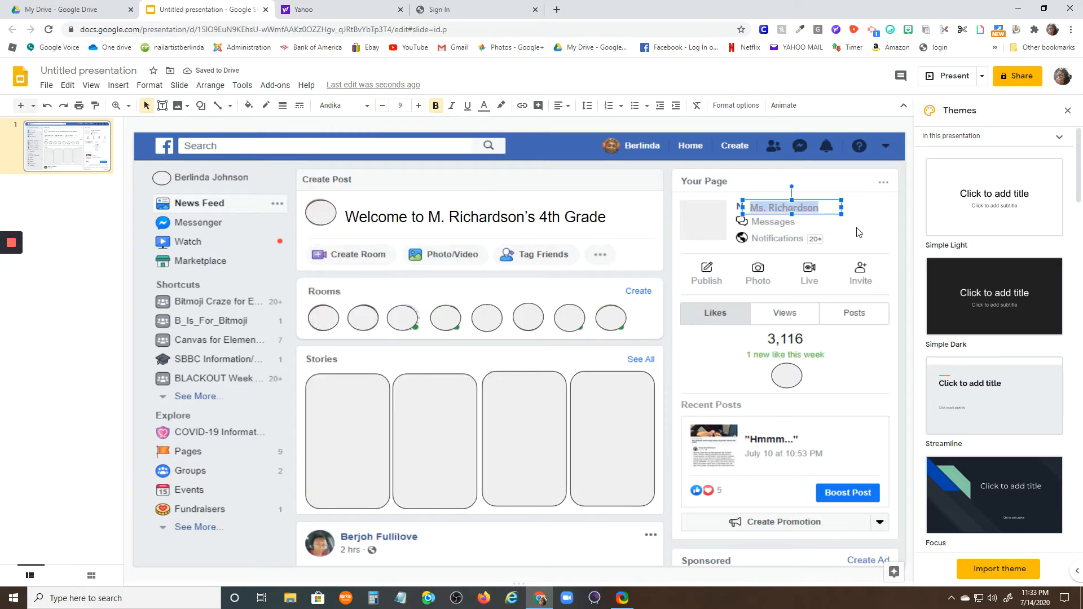
pyautogui.click(858, 244)
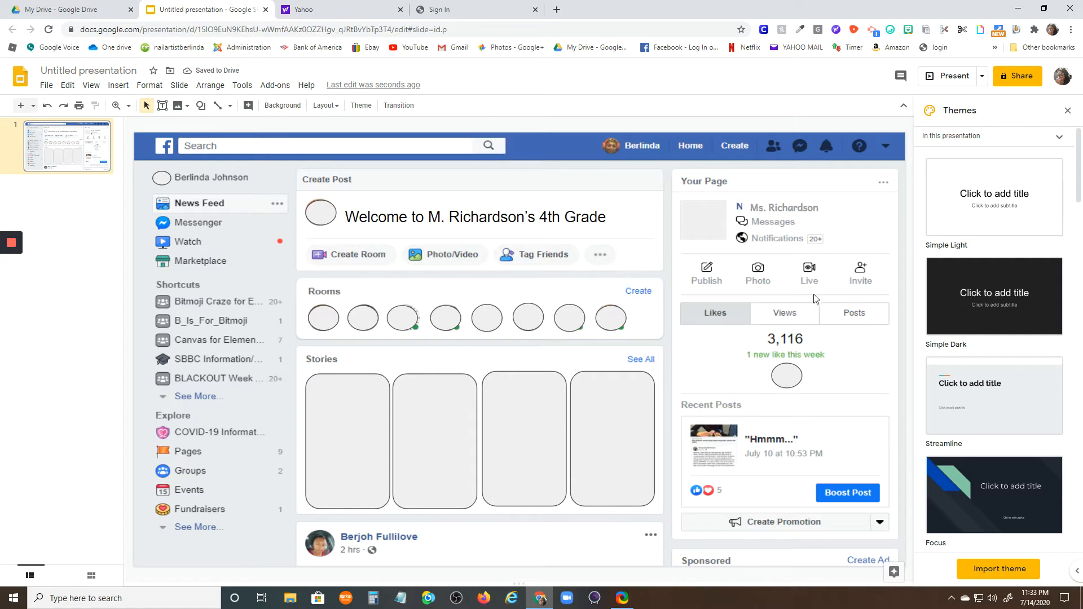
# - Extend the left edge of the teacher's name box to cover the leftover letter of the original page name
pyautogui.click(756, 209)
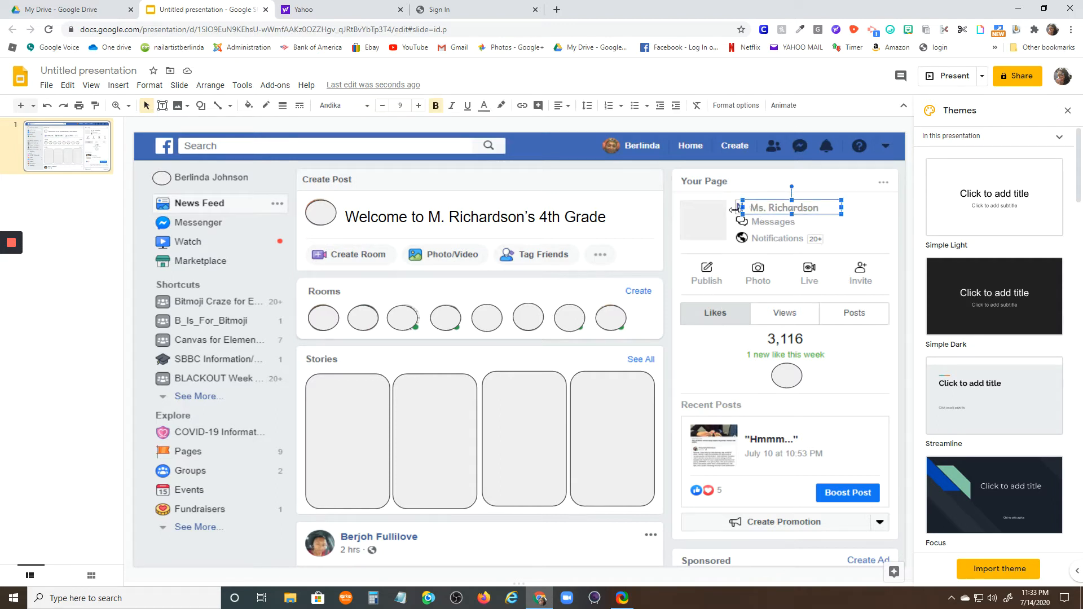
pyautogui.moveTo(735, 210); pyautogui.dragTo(728, 210)
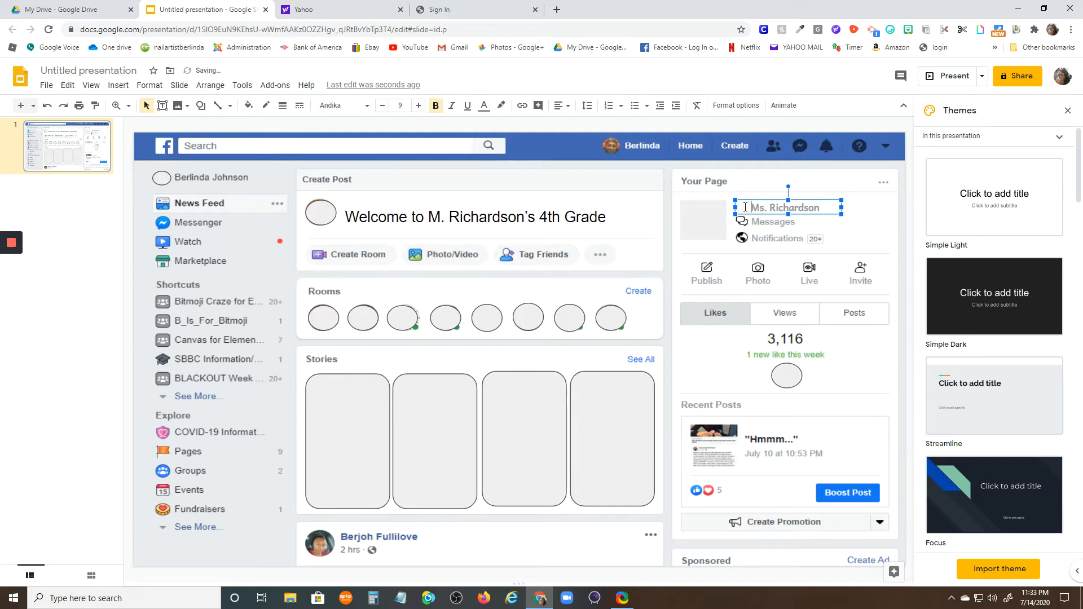
pyautogui.click(830, 231)
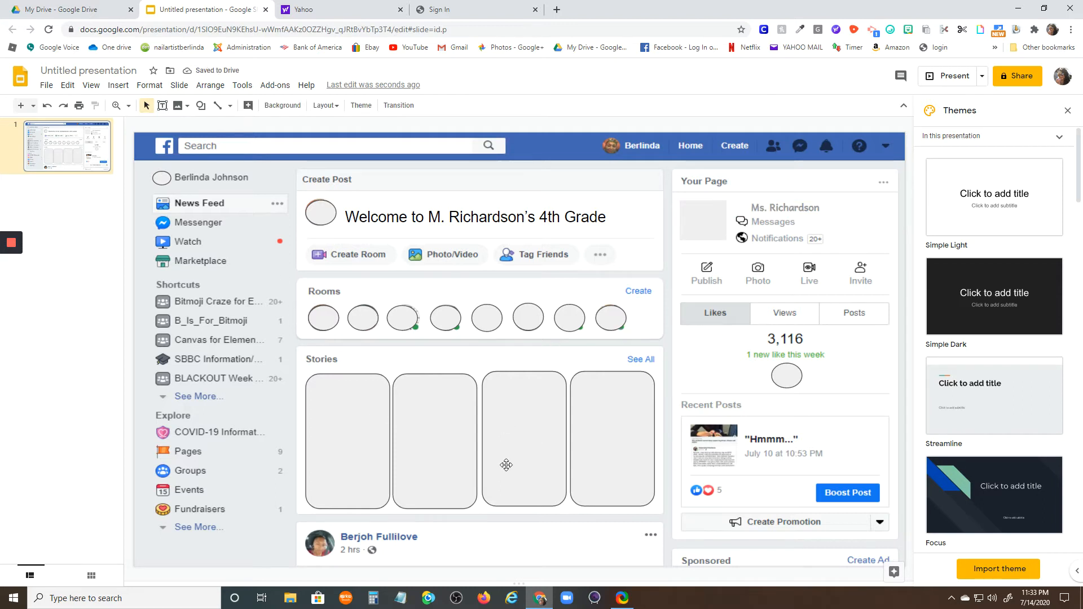
# - Search the Bitmoji extension for "hello" and add the waving HELLO Bitmoji to the slide
pyautogui.click(908, 30)
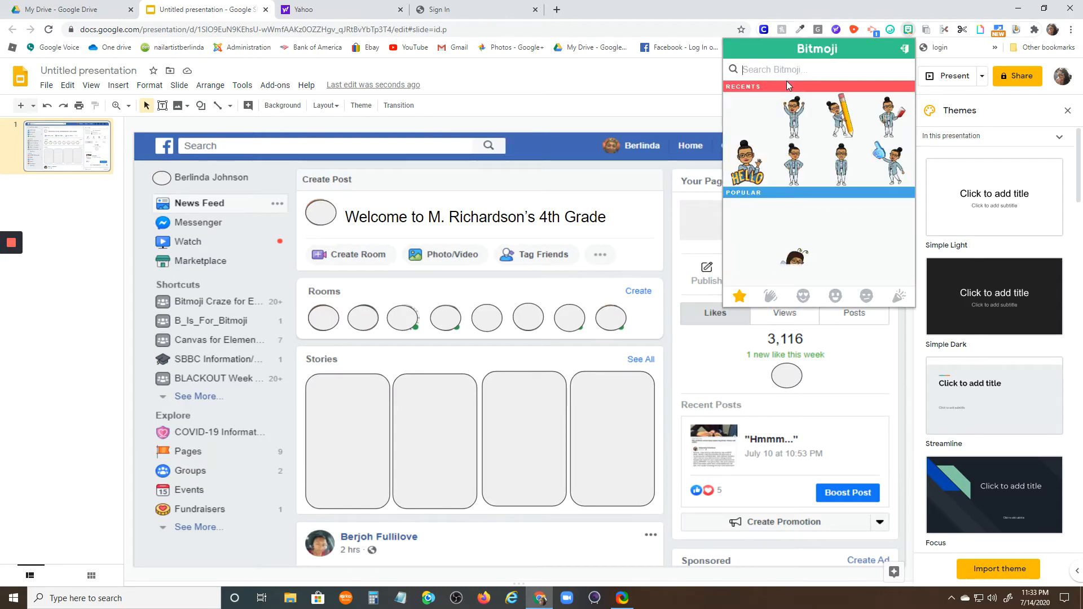
pyautogui.write('mo')
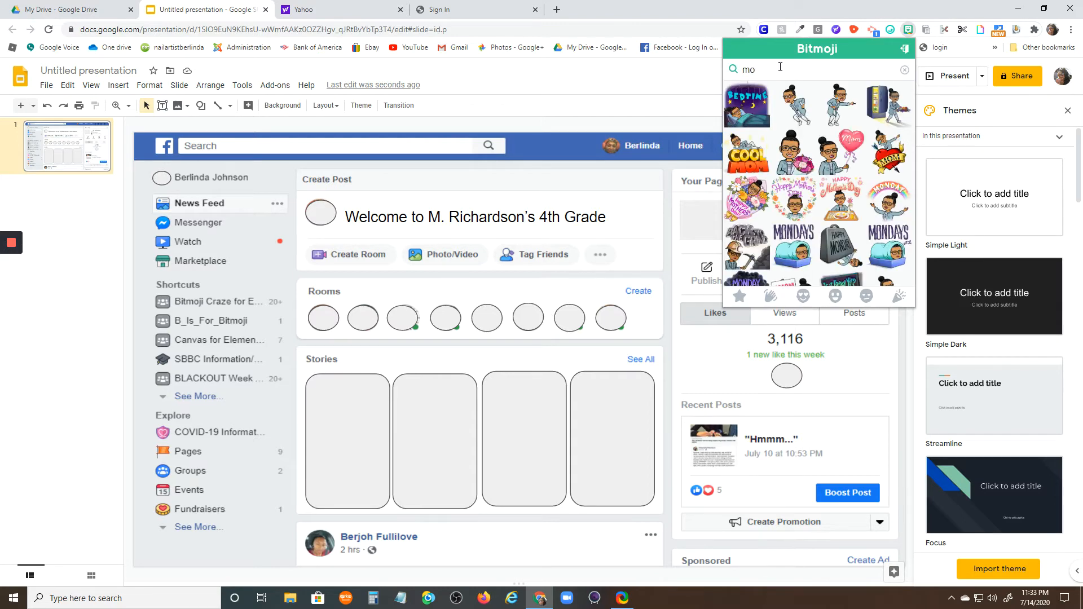
pyautogui.press('BackSpace')
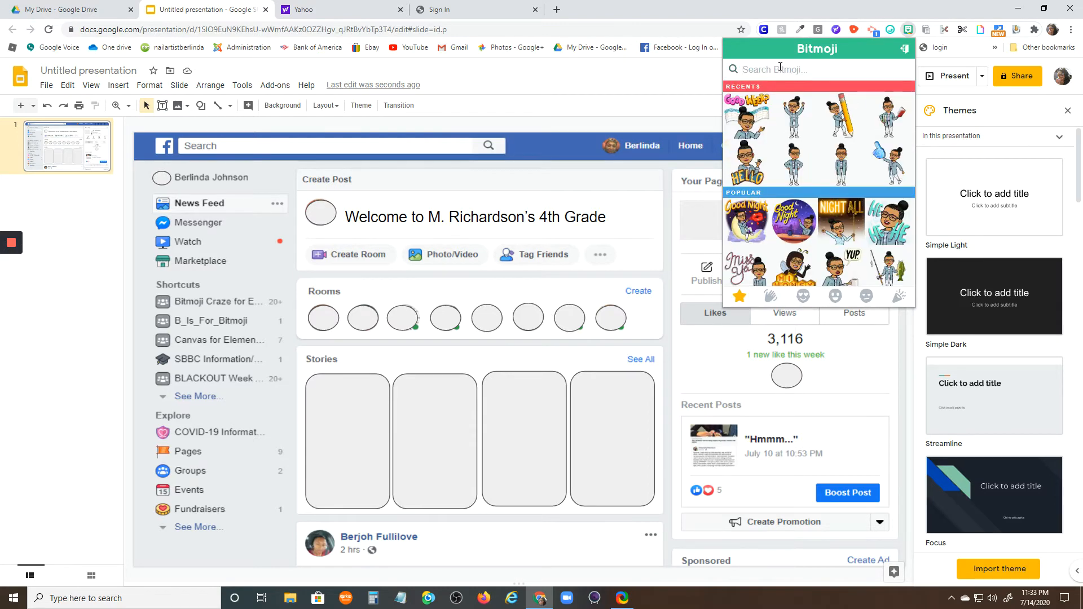
pyautogui.write('hello')
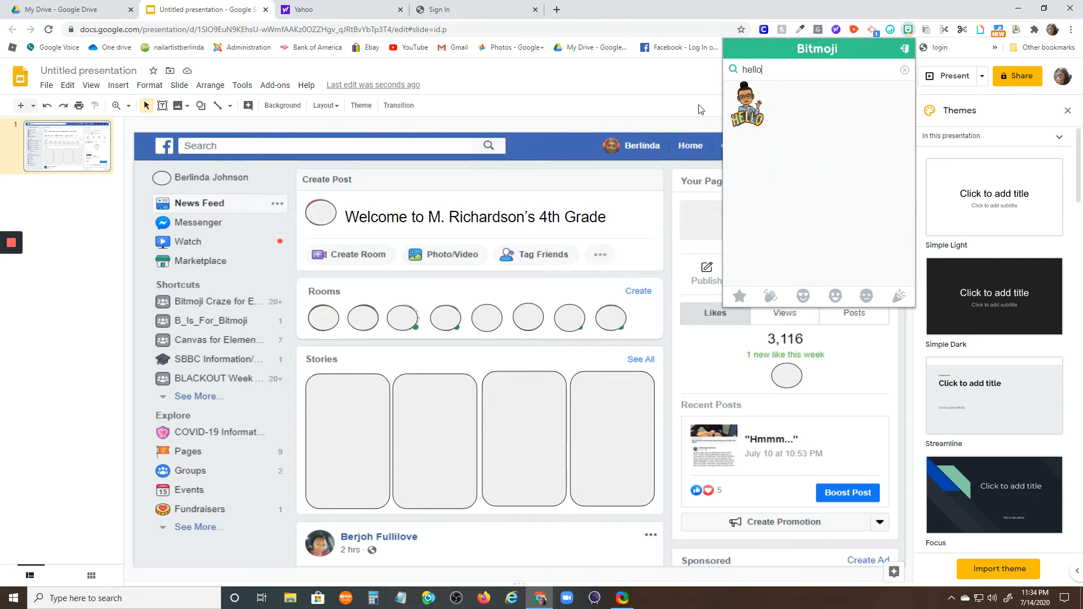
pyautogui.moveTo(748, 107); pyautogui.dragTo(360, 427)
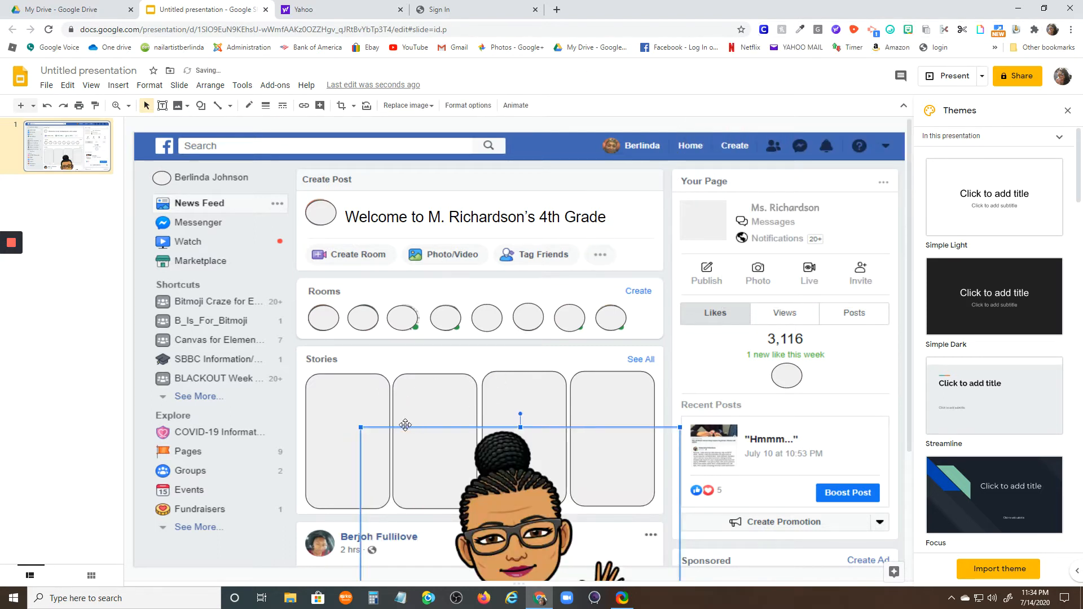
# - Shrink the HELLO Bitmoji and position it inside the first Stories card
pyautogui.moveTo(360, 428); pyautogui.dragTo(452, 519)
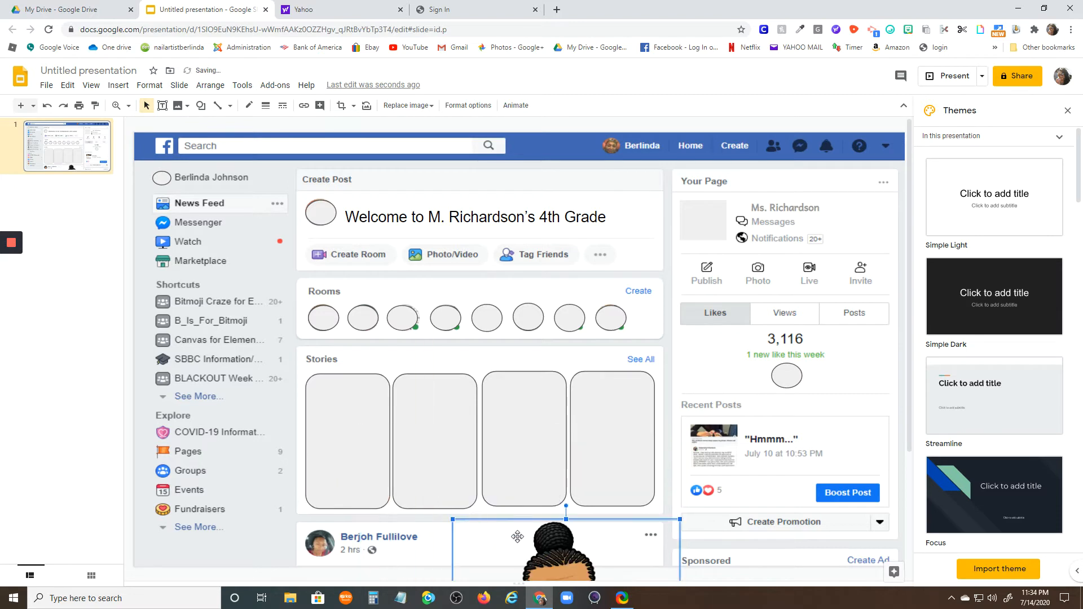
pyautogui.moveTo(517, 536); pyautogui.dragTo(381, 359)
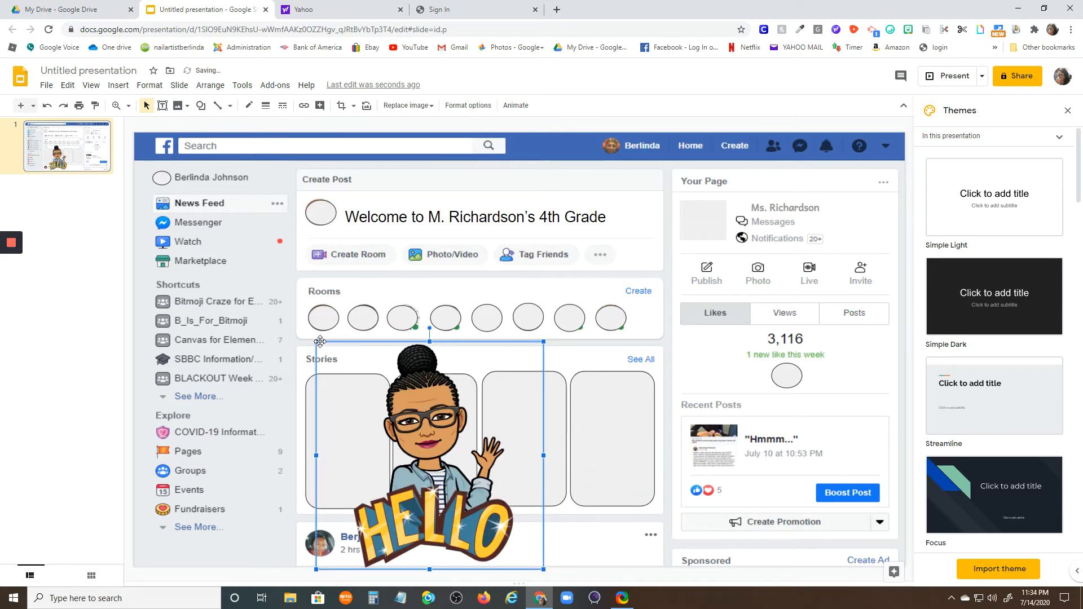
pyautogui.moveTo(315, 342); pyautogui.dragTo(344, 445)
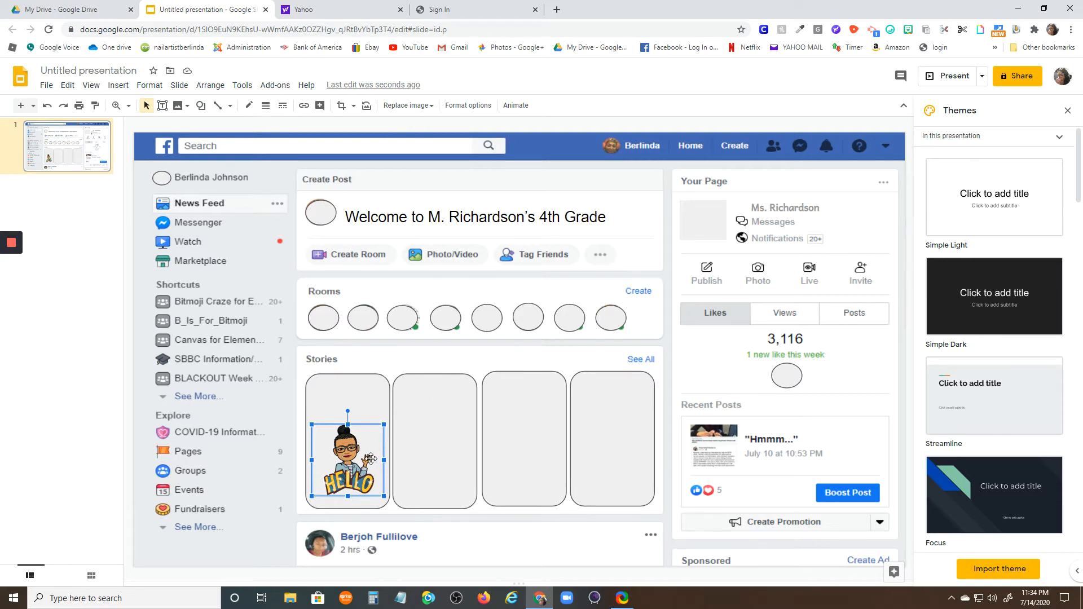
pyautogui.click(432, 457)
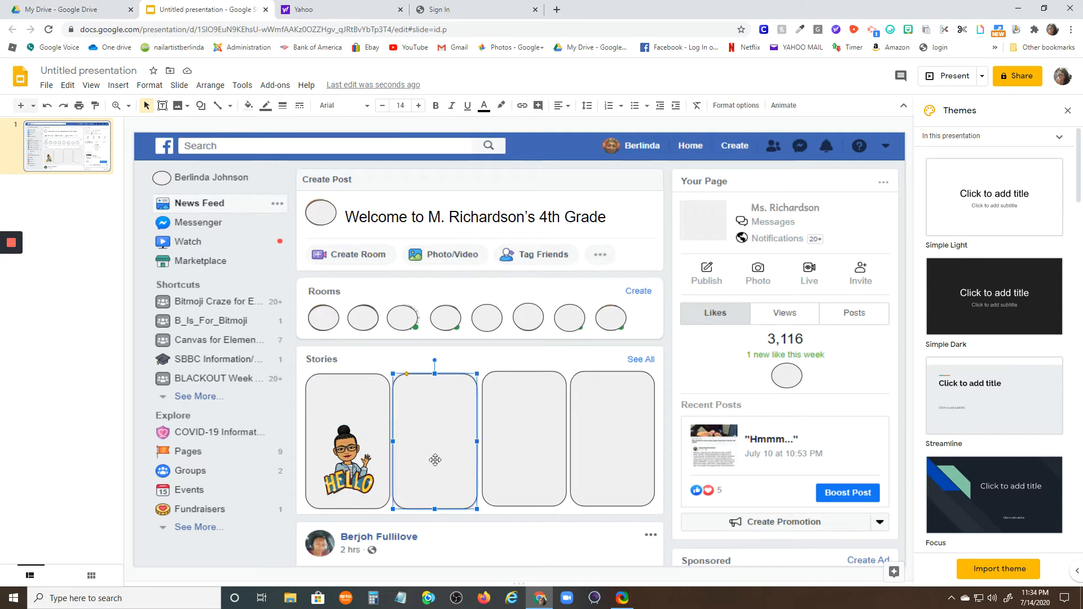
pyautogui.click(518, 464)
pyautogui.click(643, 469)
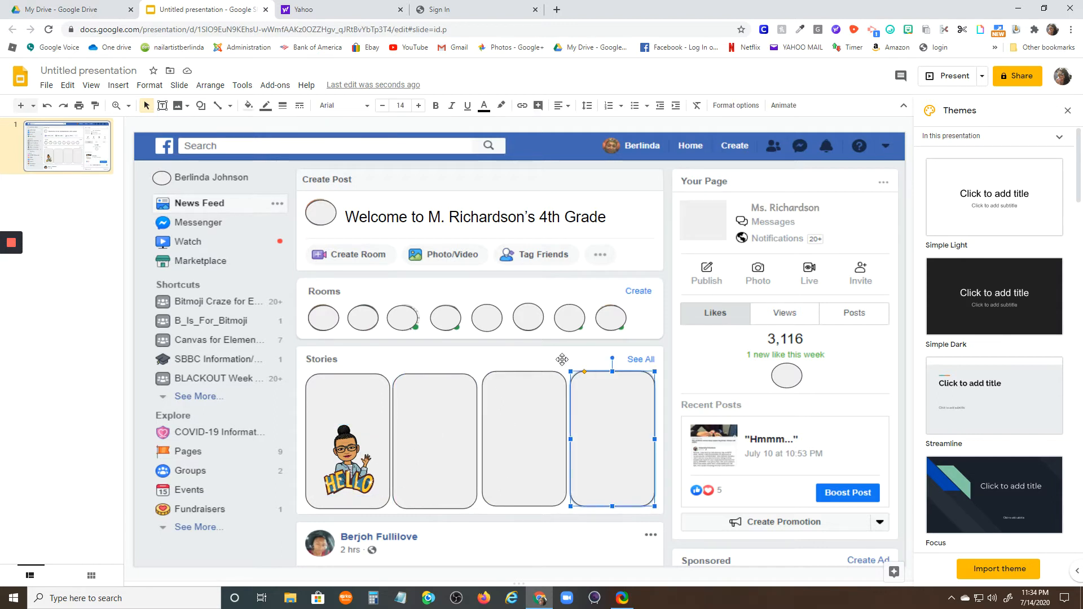
pyautogui.click(330, 320)
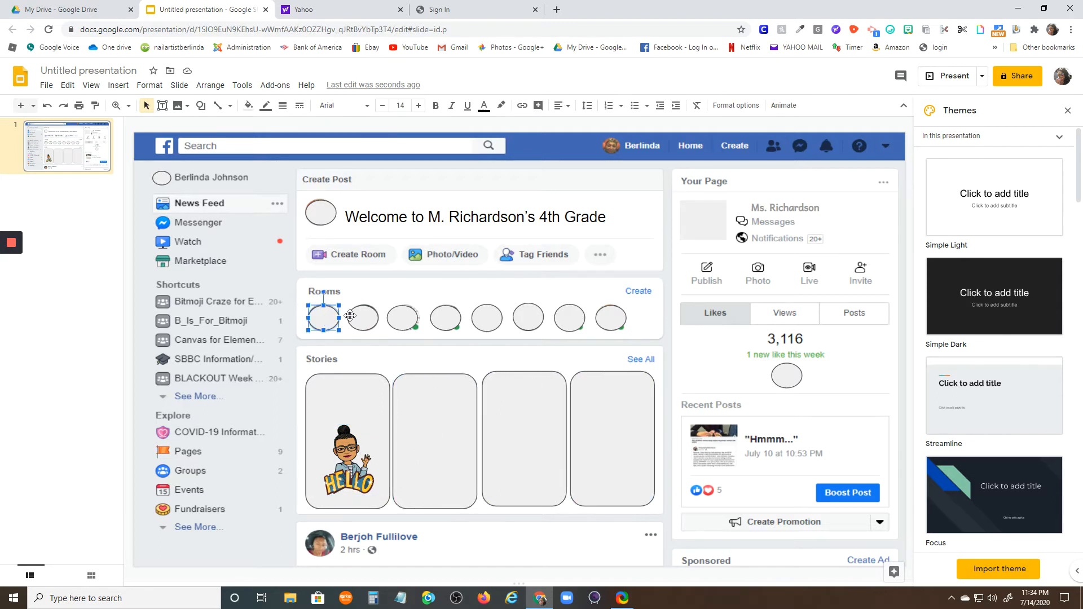
pyautogui.click(361, 322)
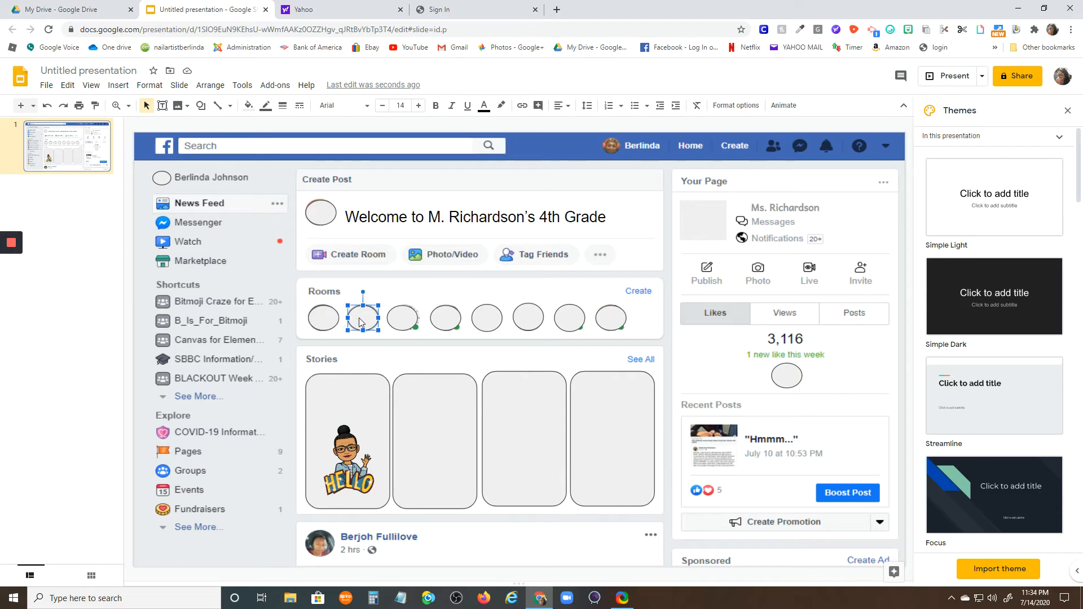
pyautogui.click(482, 293)
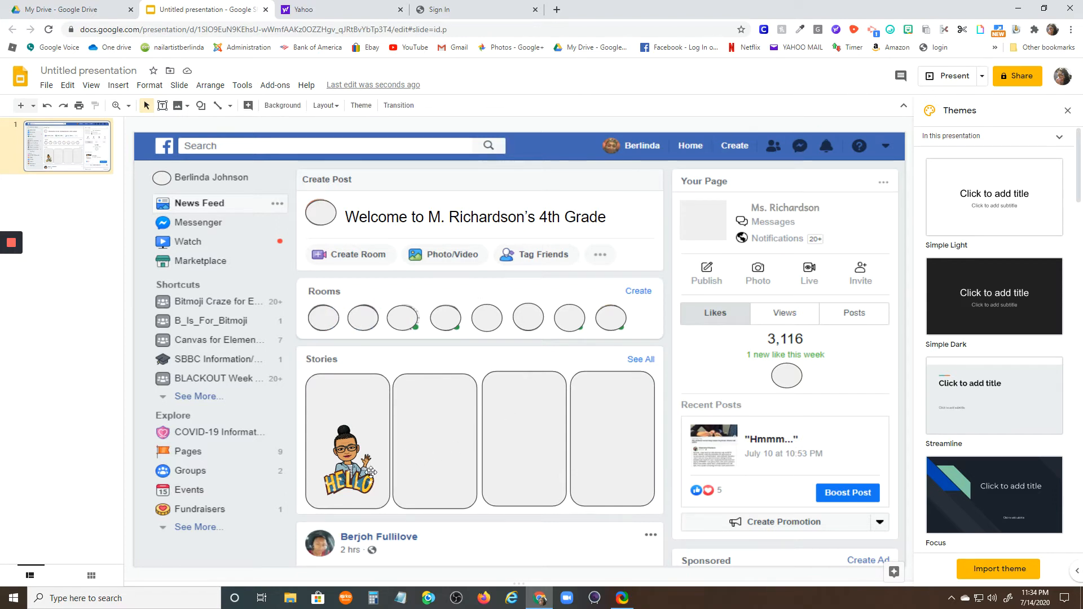
# - Move the HELLO Bitmoji out of the Stories card to just above Rooms and mask it with an oval shape
pyautogui.moveTo(349, 466); pyautogui.dragTo(455, 282)
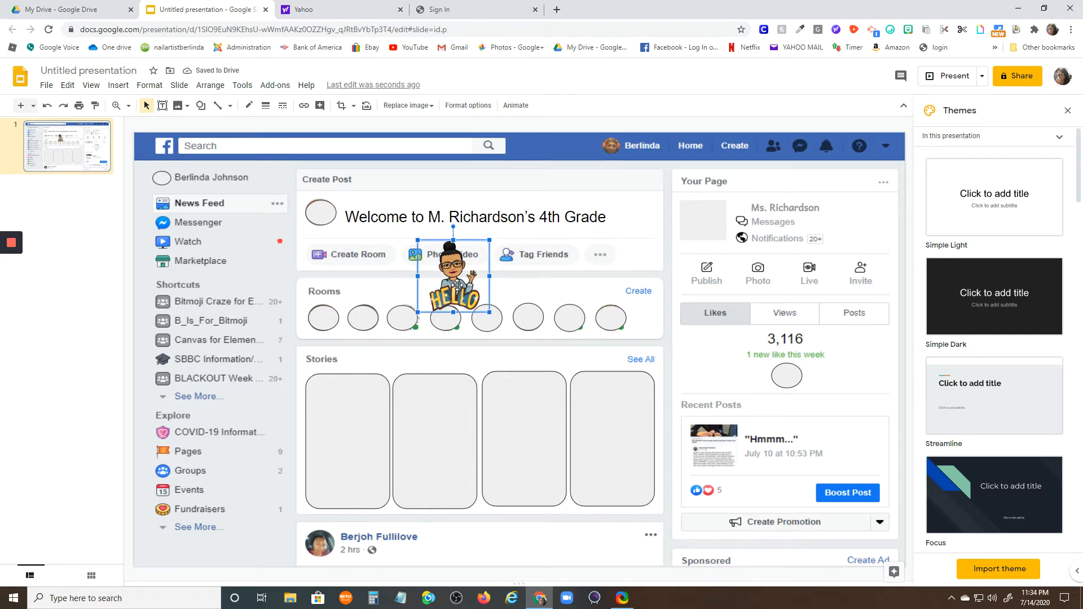
pyautogui.moveTo(457, 285); pyautogui.dragTo(457, 266)
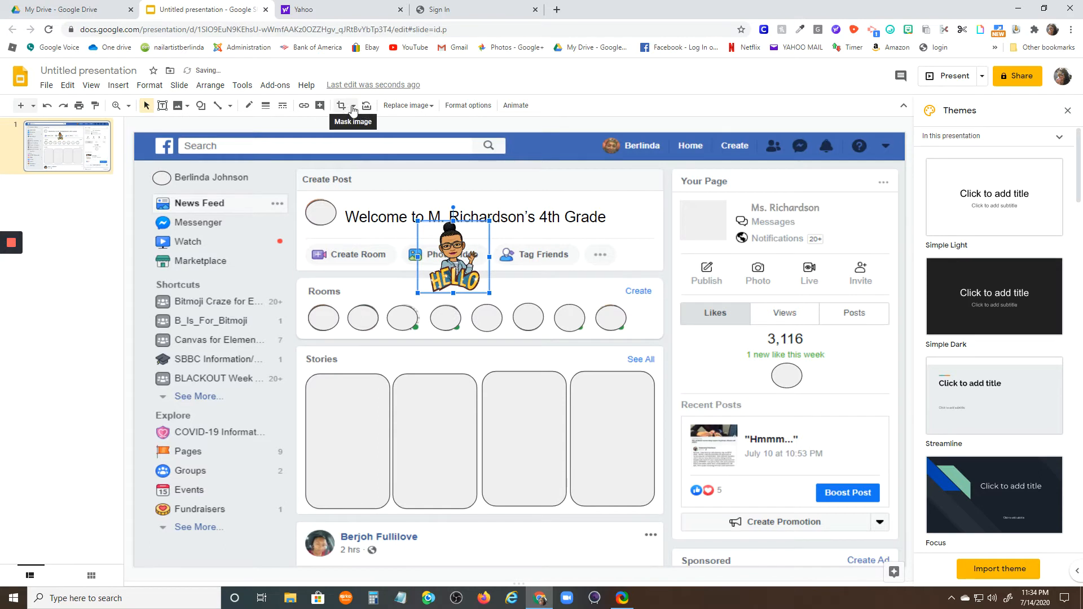
pyautogui.click(353, 107)
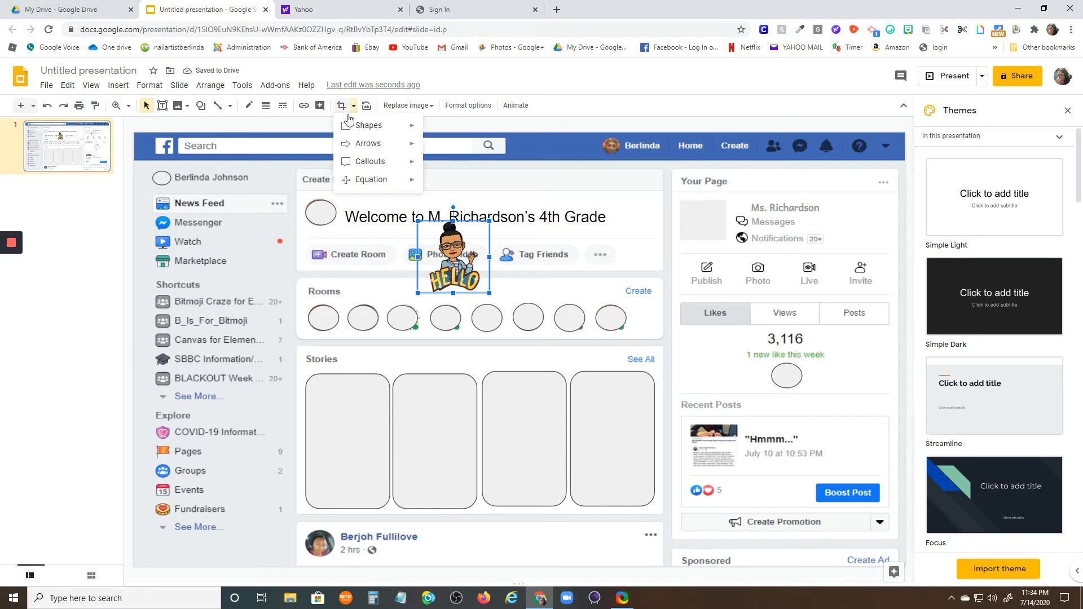
pyautogui.moveTo(348, 130)
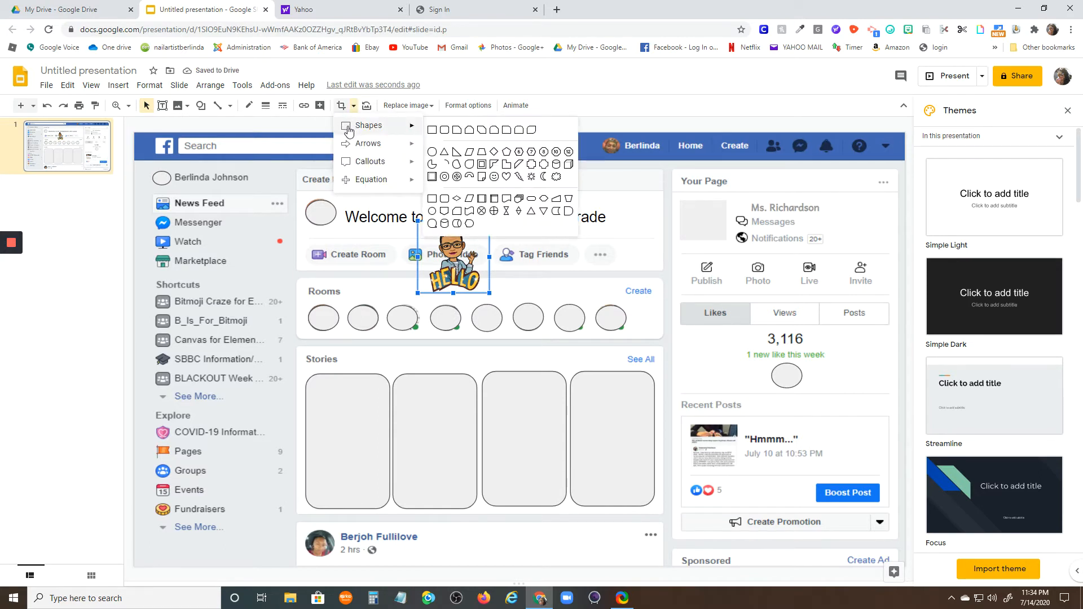
pyautogui.click(433, 153)
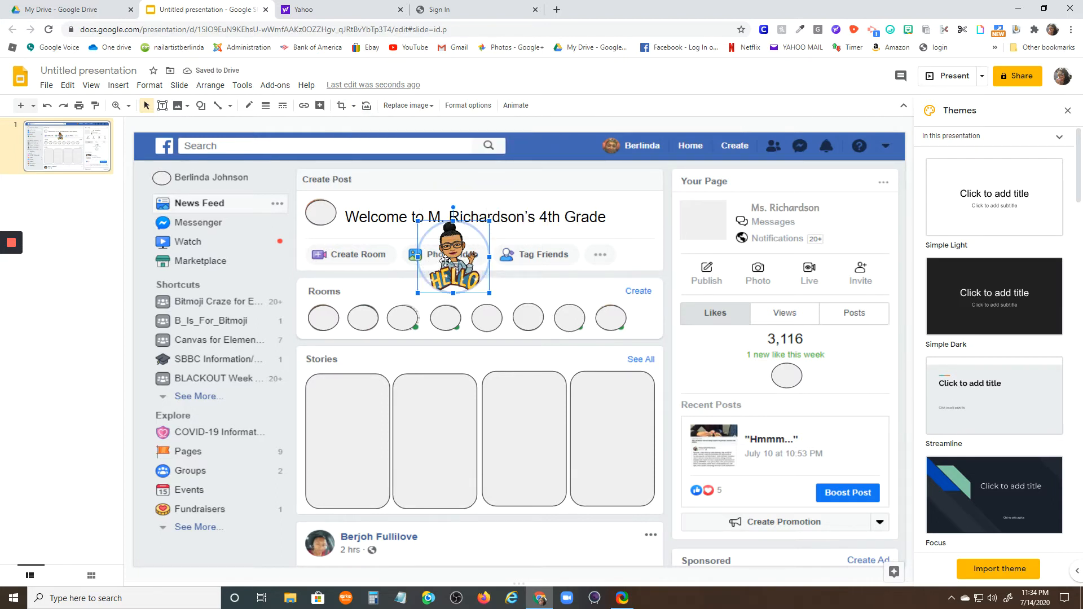
# - Shrink the masked HELLO Bitmoji and fit it over the profile circle in Create Post
pyautogui.moveTo(445, 261); pyautogui.dragTo(329, 224)
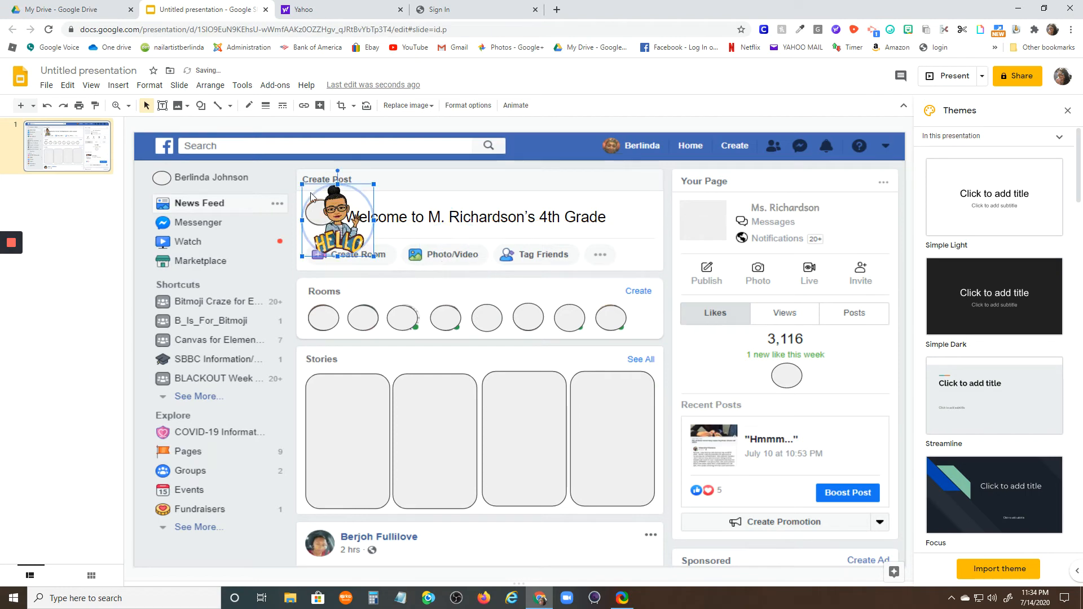
pyautogui.moveTo(301, 181); pyautogui.dragTo(321, 216)
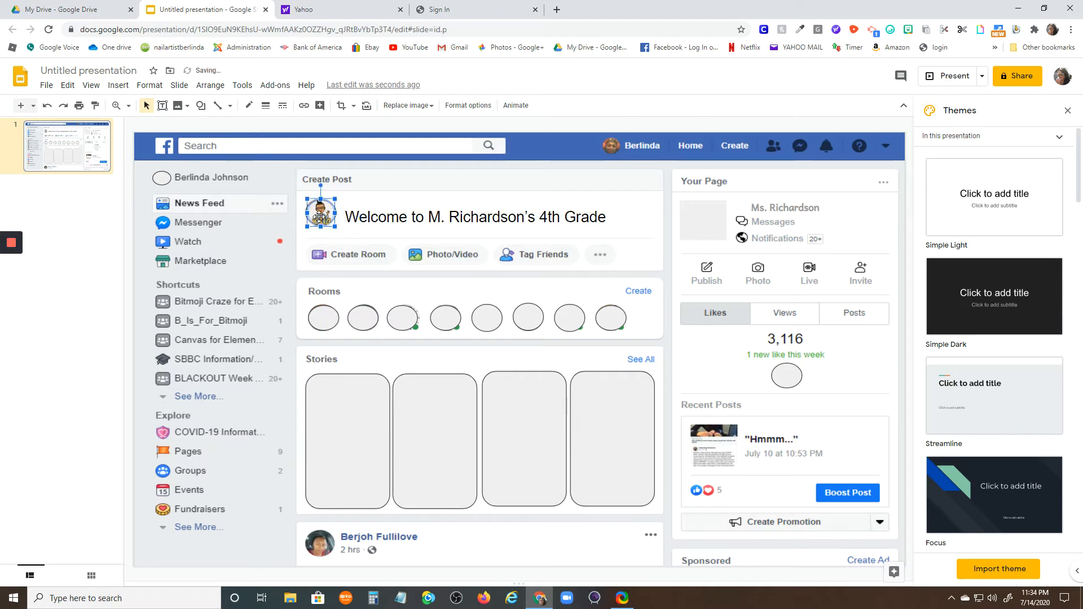
pyautogui.click(408, 187)
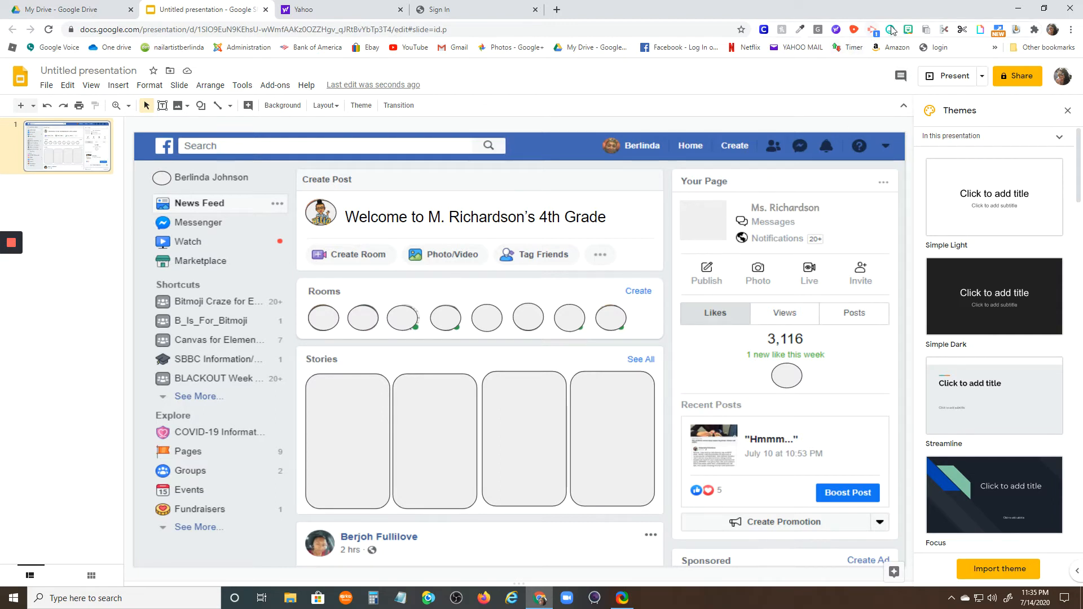
# - Search Bitmoji for "hello" again and insert another waving HELLO Bitmoji at the first Stories card
pyautogui.click(908, 30)
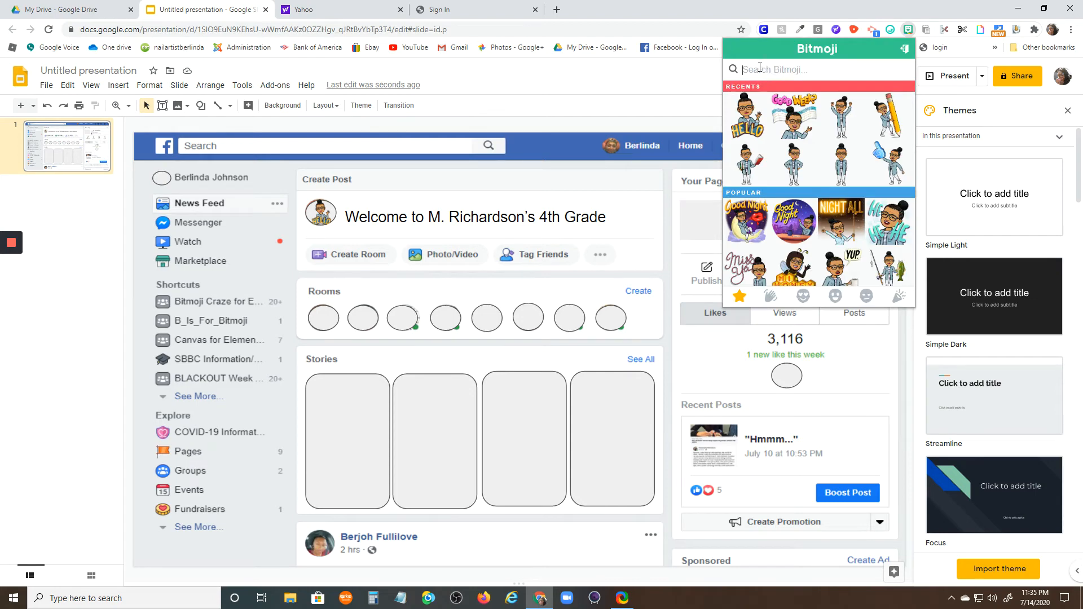
pyautogui.write('hello')
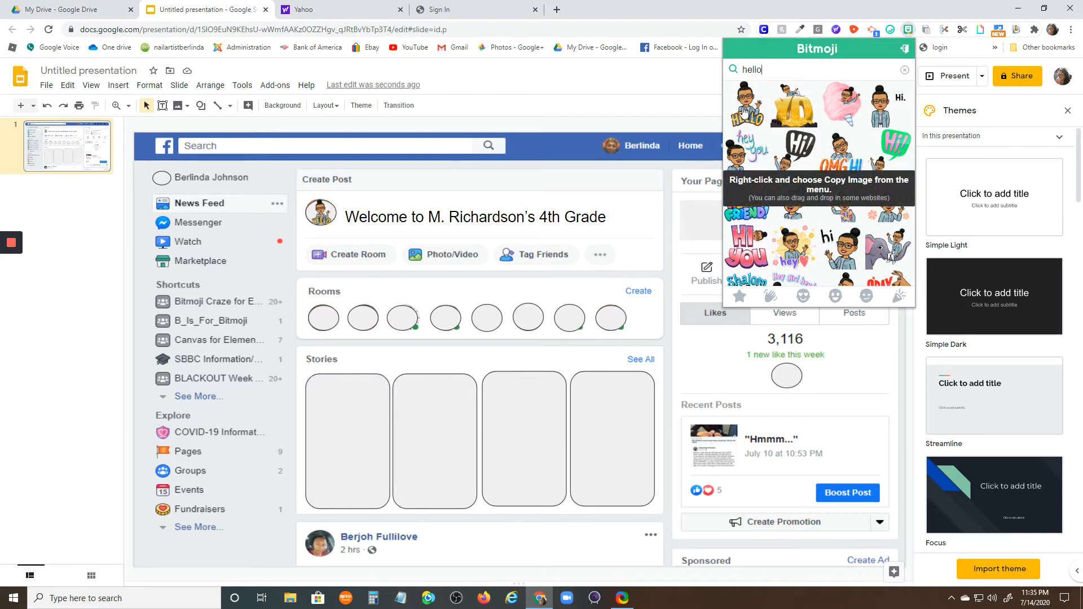
pyautogui.moveTo(743, 113); pyautogui.dragTo(361, 433)
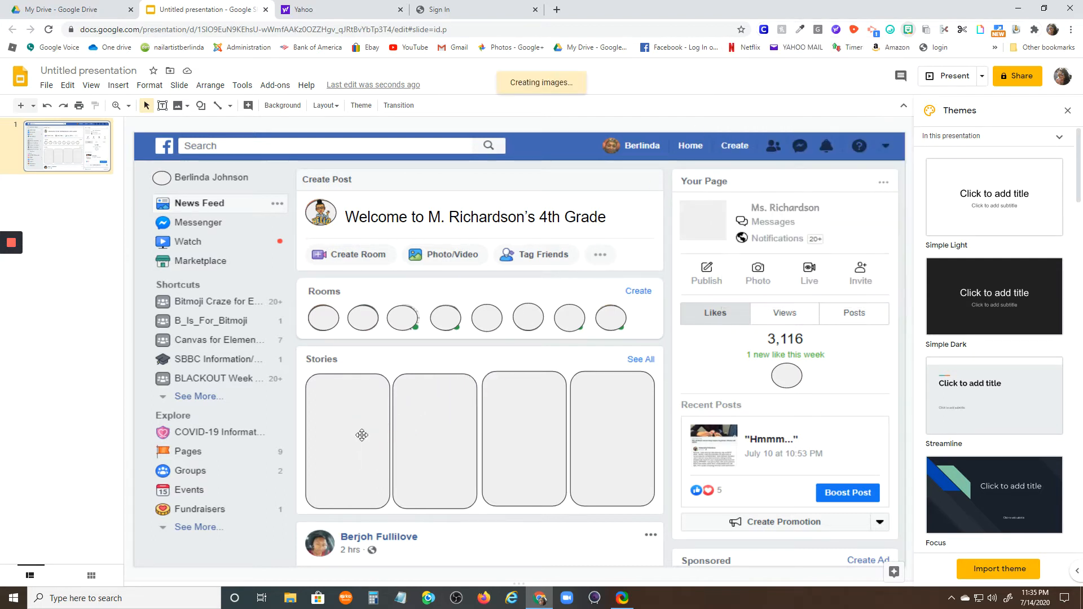
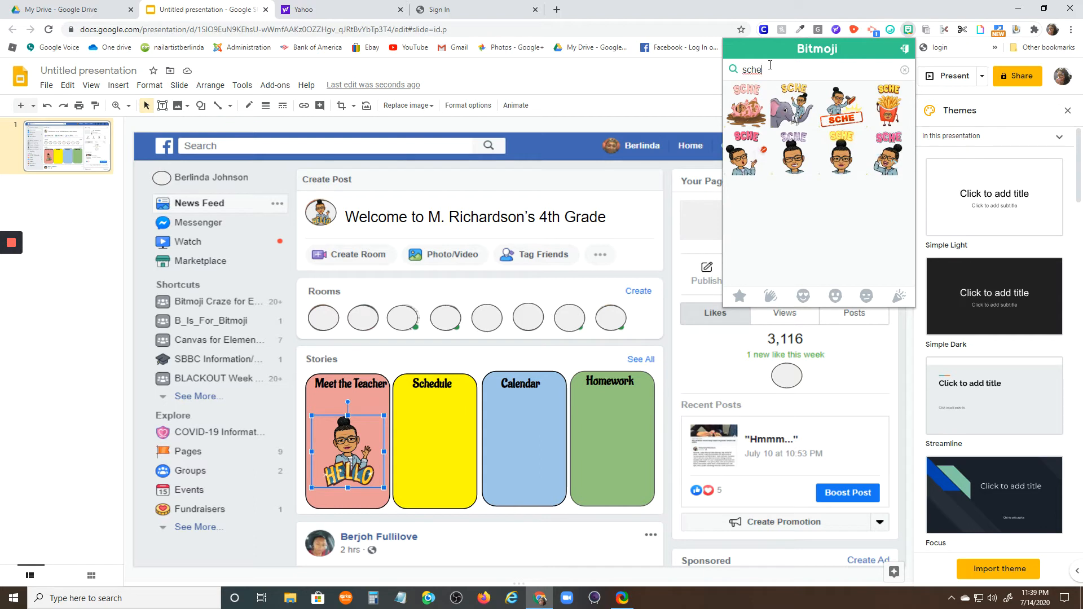
# - Search Bitmoji for "schedule" and add the Bitmoji holding a stamp above the SCHEDULE label to the slide
pyautogui.write('duke')
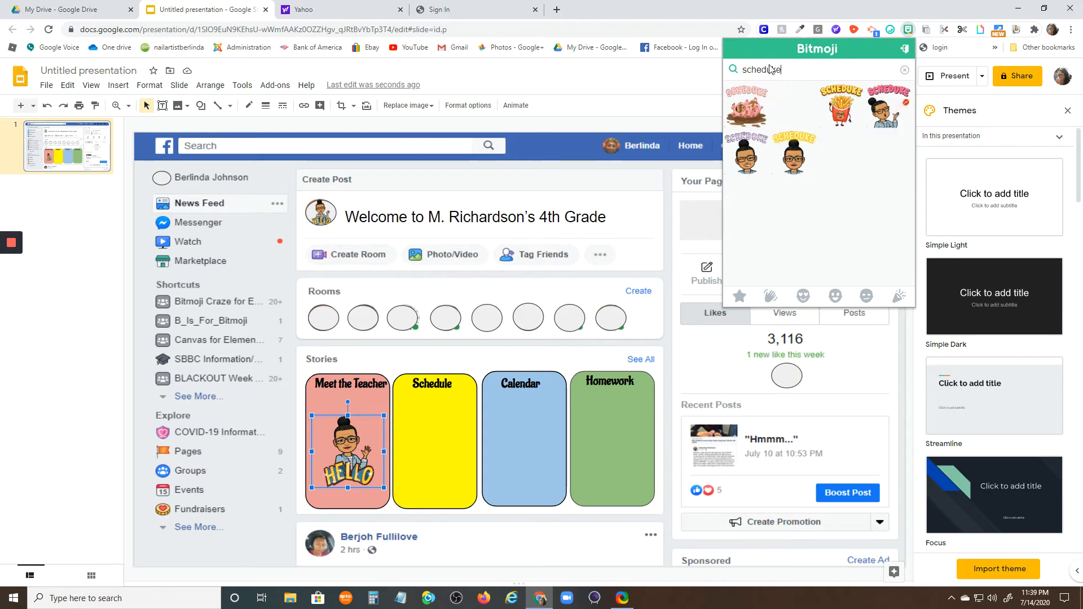
pyautogui.press('BackSpace')
pyautogui.press('BackSpace')
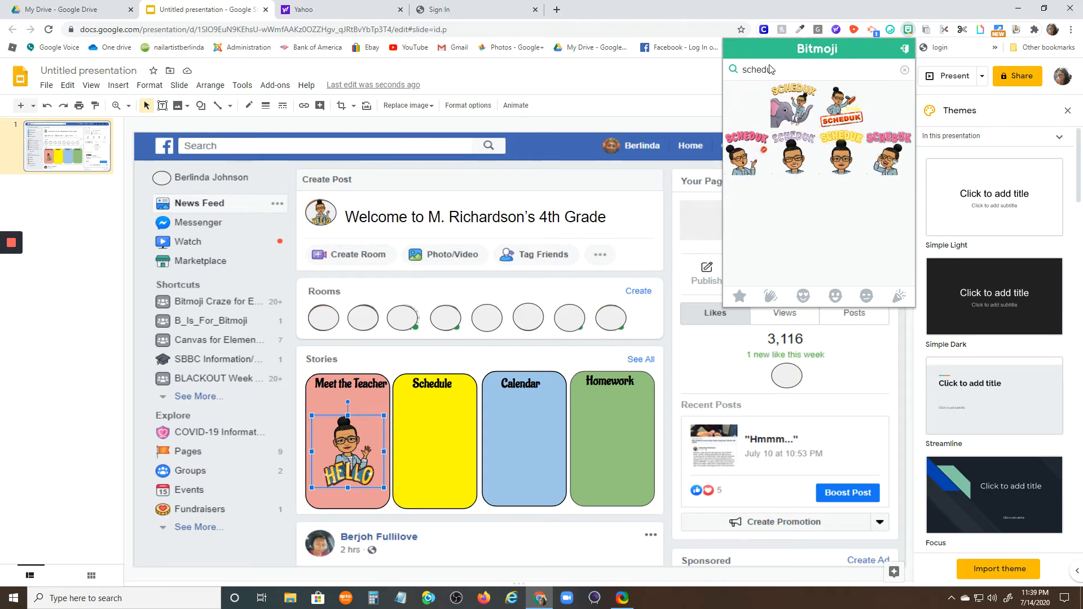
pyautogui.write('l')
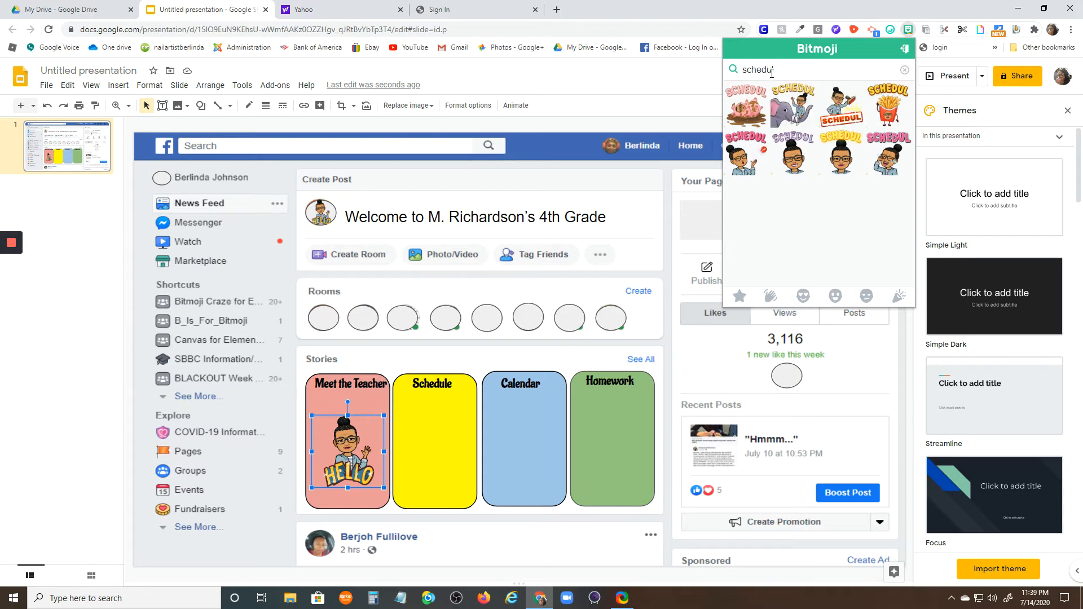
pyautogui.write('e')
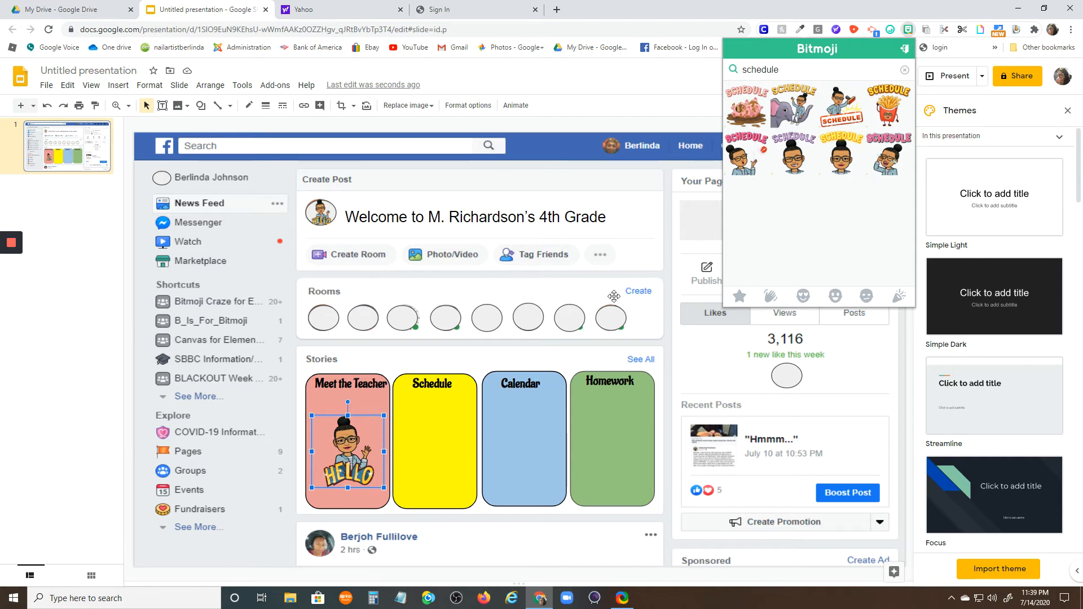
pyautogui.moveTo(831, 111); pyautogui.dragTo(436, 422)
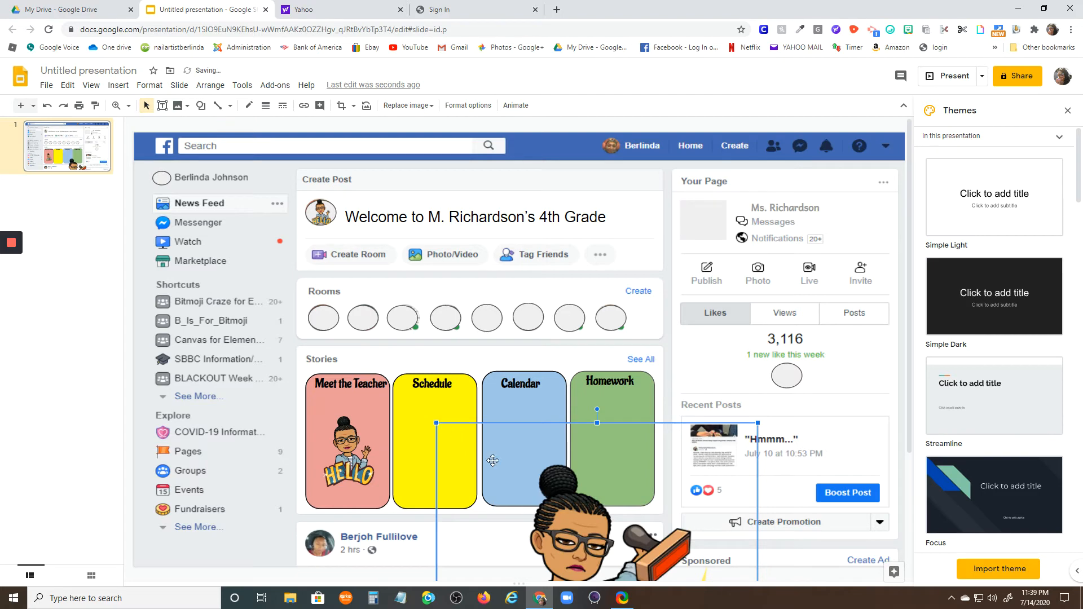
# - Shrink the SCHEDULE Bitmoji and fit it inside the yellow Schedule card under Stories
pyautogui.moveTo(508, 460); pyautogui.dragTo(455, 208)
pyautogui.moveTo(384, 171); pyautogui.dragTo(437, 463)
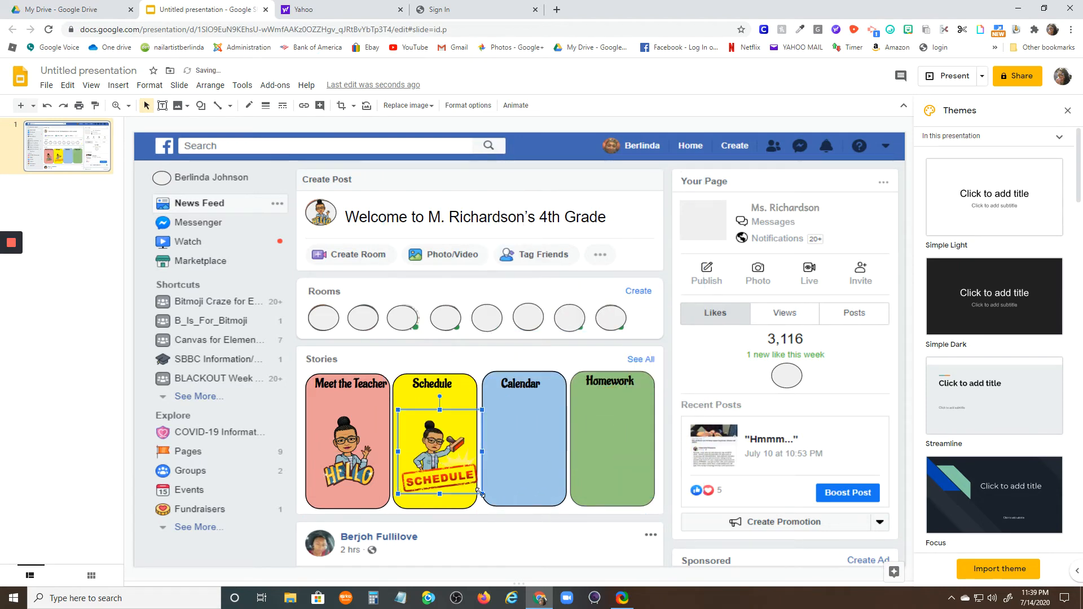
pyautogui.moveTo(480, 492); pyautogui.dragTo(471, 483)
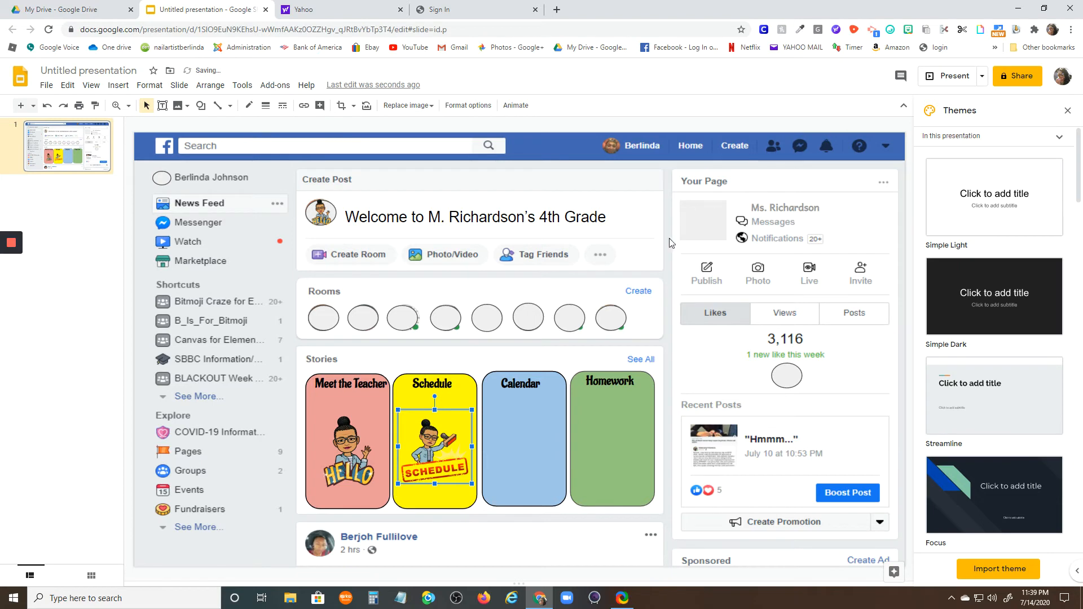
# - Search Bitmoji for "calendar" and add the GOOD WEEK? Bitmoji with the weekday calendar to the slide near the Calendar card
pyautogui.click(909, 30)
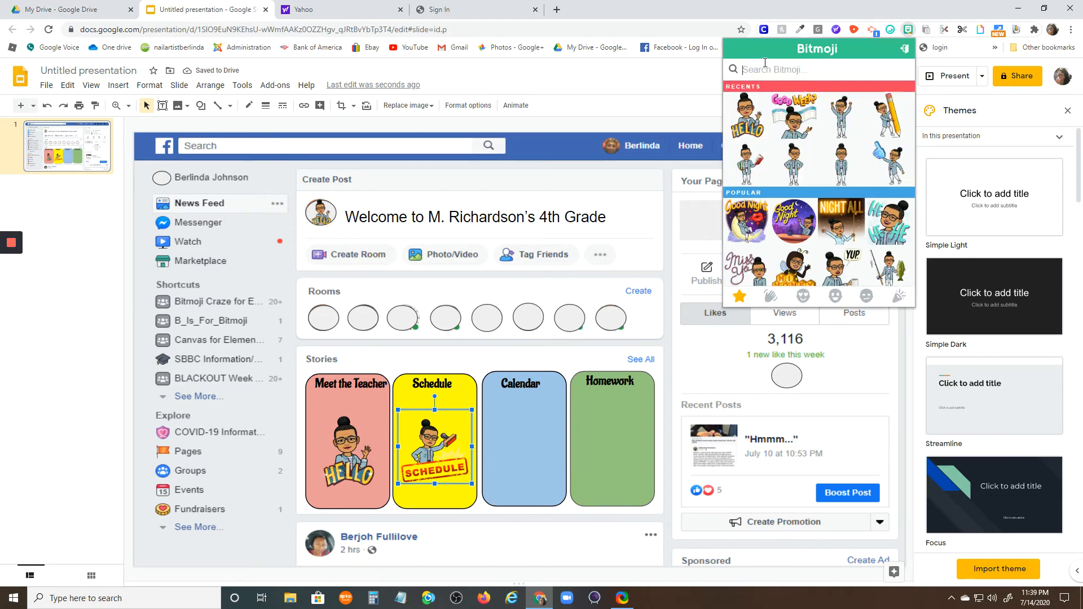
pyautogui.write('calem')
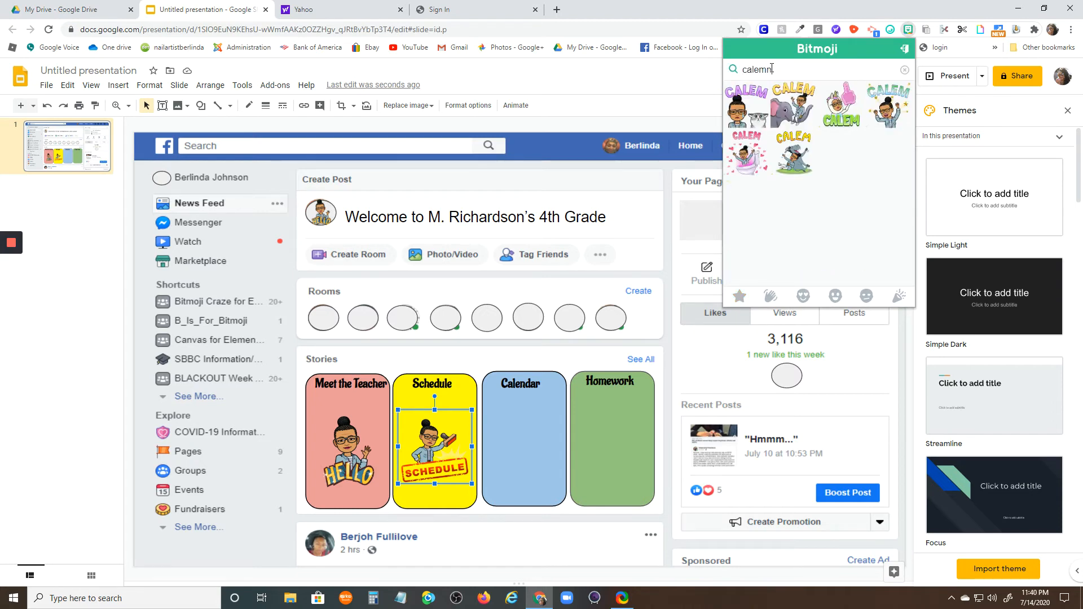
pyautogui.press('BackSpace')
pyautogui.press('BackSpace')
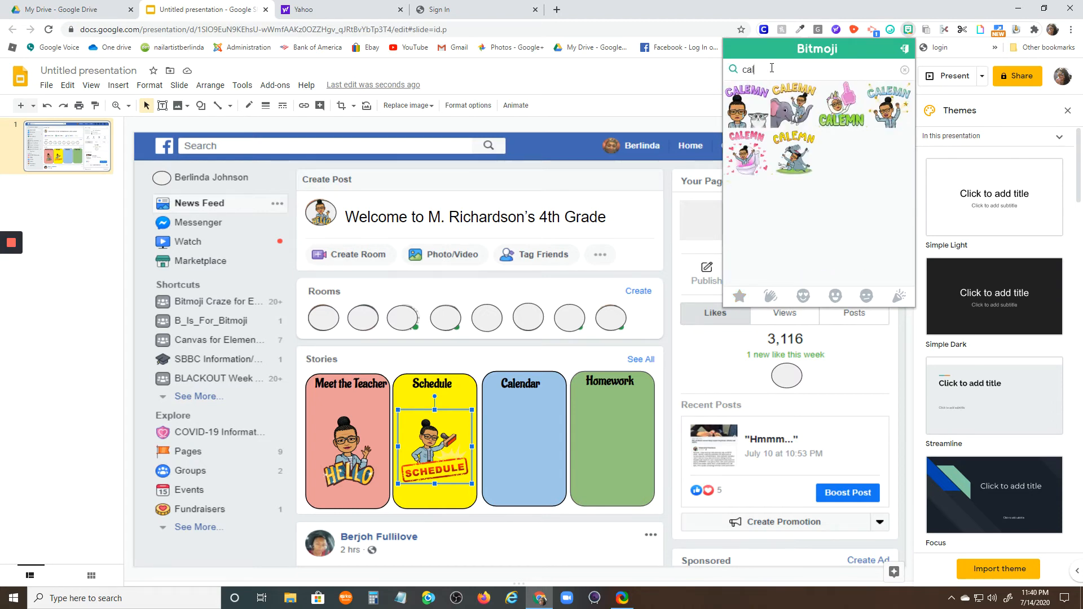
pyautogui.write('endar')
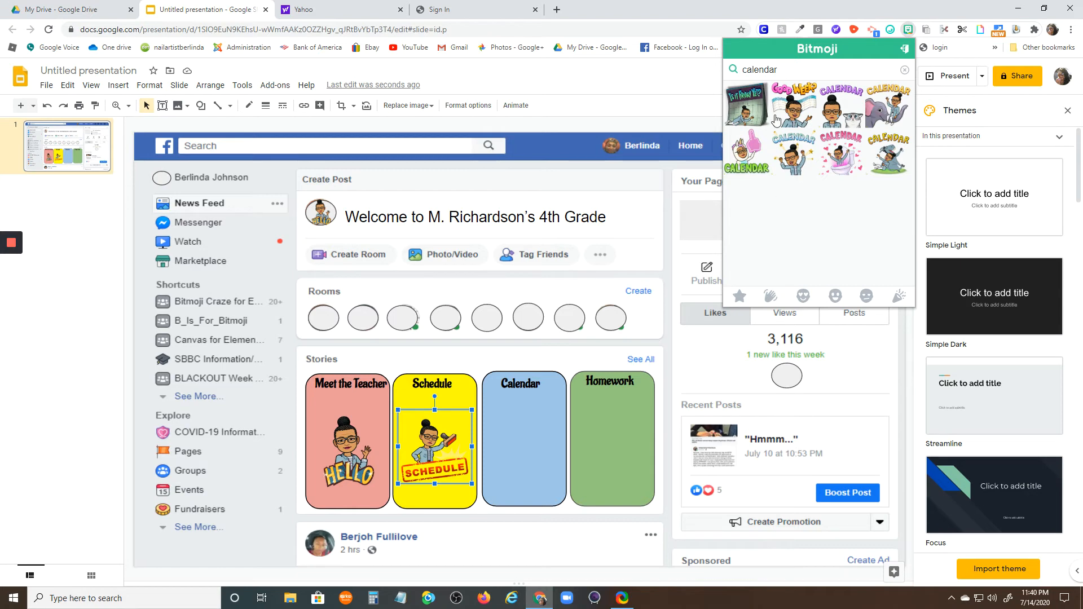
pyautogui.moveTo(798, 103); pyautogui.dragTo(522, 427)
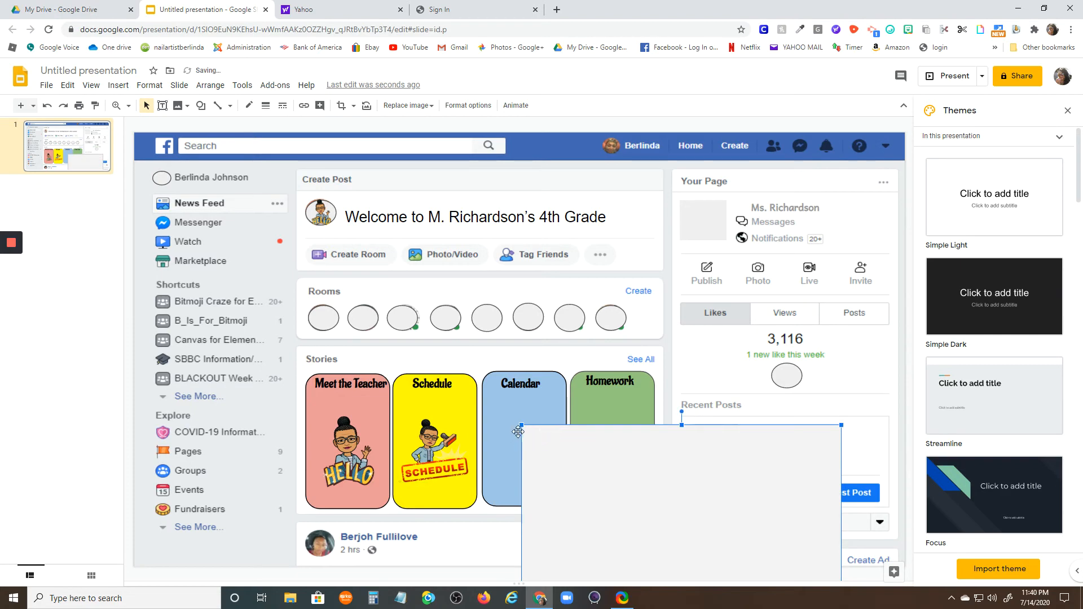
# - Shrink the GOOD WEEK? Bitmoji and fit it inside the blue Calendar card under Stories
pyautogui.moveTo(521, 425); pyautogui.dragTo(530, 325)
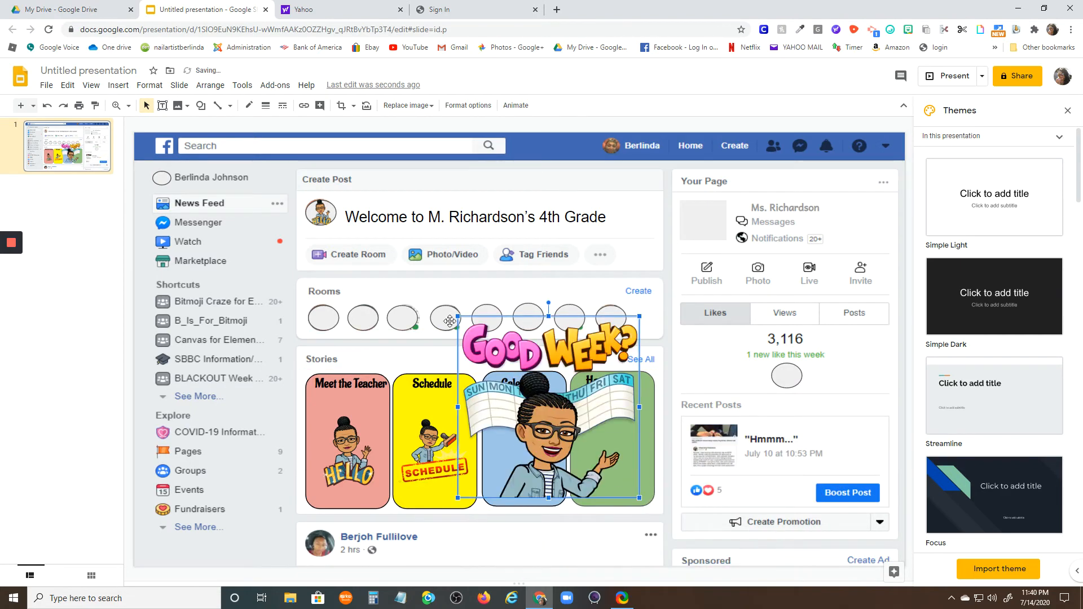
pyautogui.moveTo(457, 316); pyautogui.dragTo(542, 402)
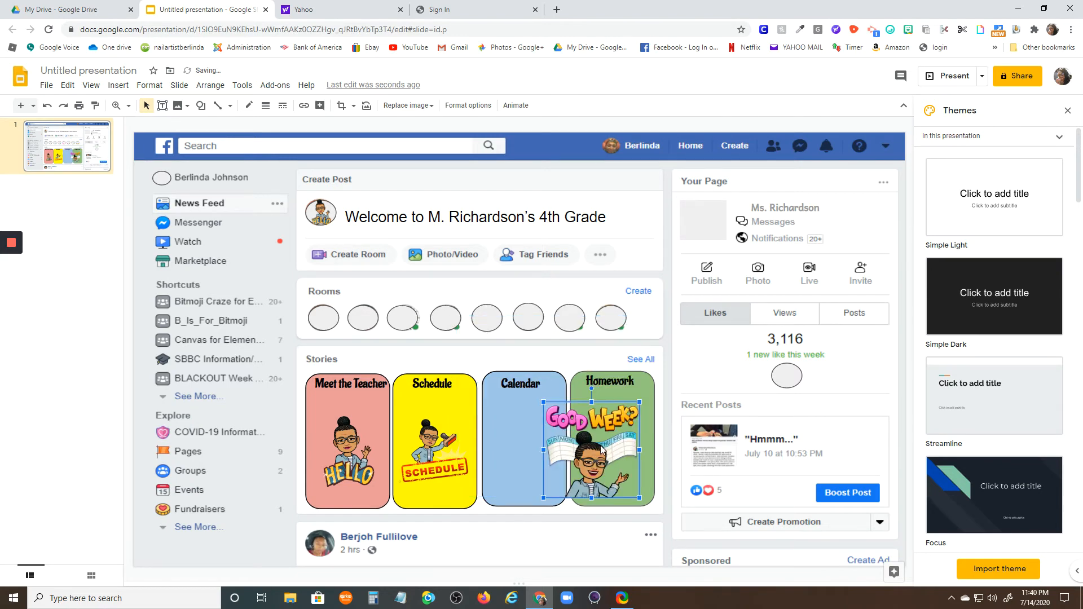
pyautogui.moveTo(607, 446); pyautogui.dragTo(549, 446)
pyautogui.moveTo(582, 495); pyautogui.dragTo(531, 466)
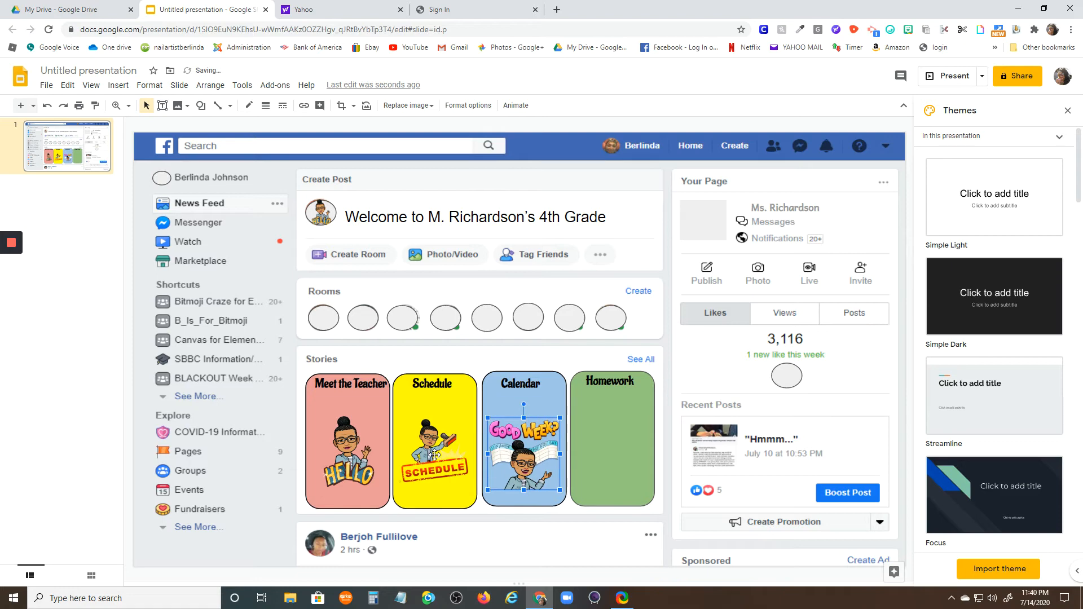
# - Move the HELLO, SCHEDULE and GOOD WEEK? Bitmojis slightly higher inside their Stories cards
pyautogui.moveTo(348, 451); pyautogui.dragTo(346, 432)
pyautogui.moveTo(439, 461); pyautogui.dragTo(438, 453)
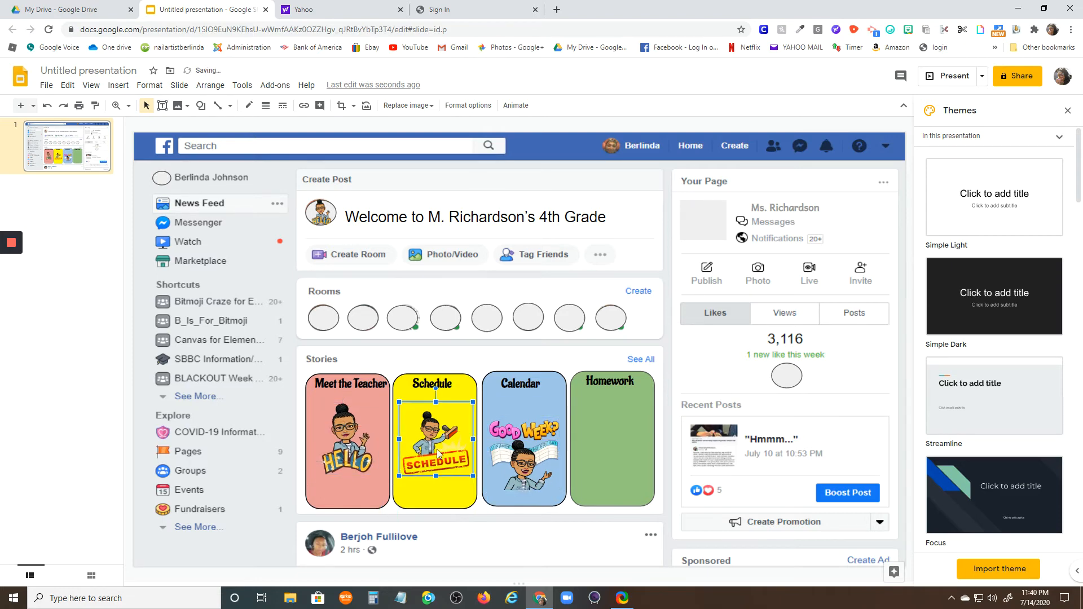
pyautogui.moveTo(517, 452); pyautogui.dragTo(522, 439)
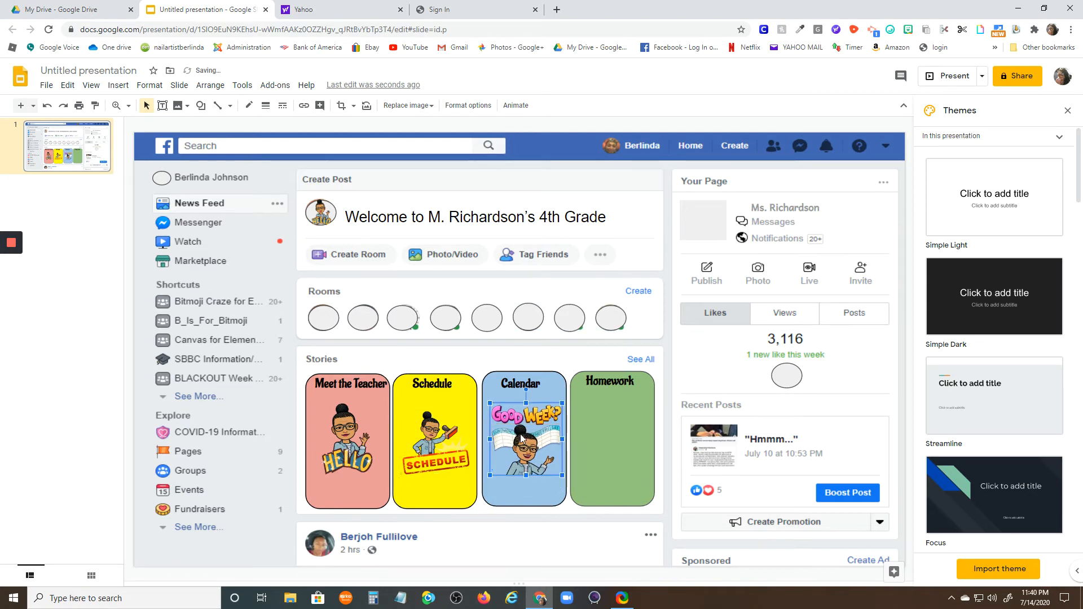
# - Search Bitmoji for "homework" and fit the Bitmoji holding the Nice Work! paper inside the green Homework card
pyautogui.click(909, 29)
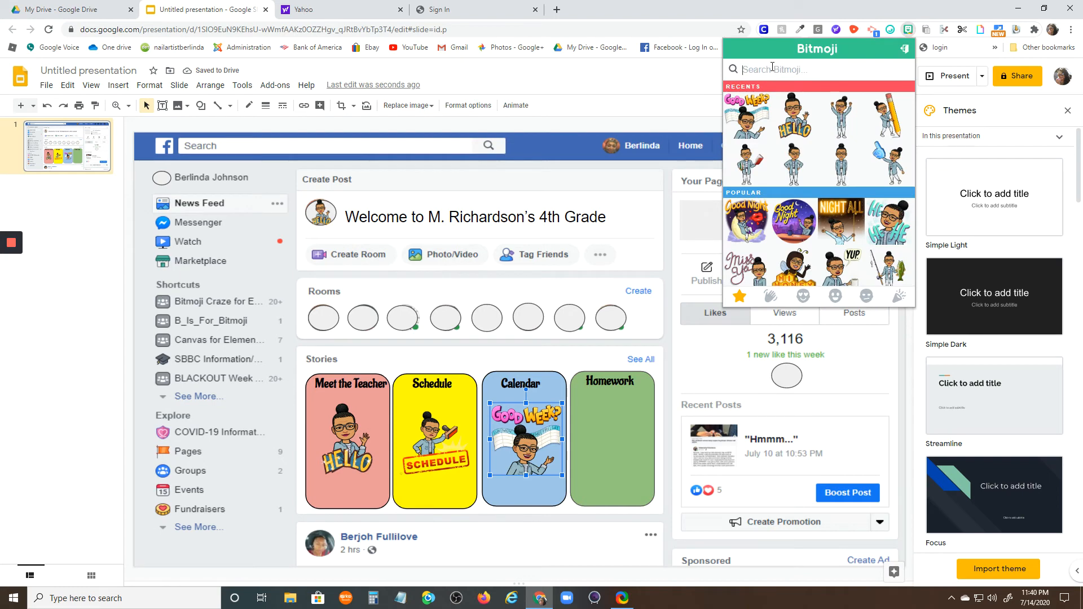
pyautogui.write('homework')
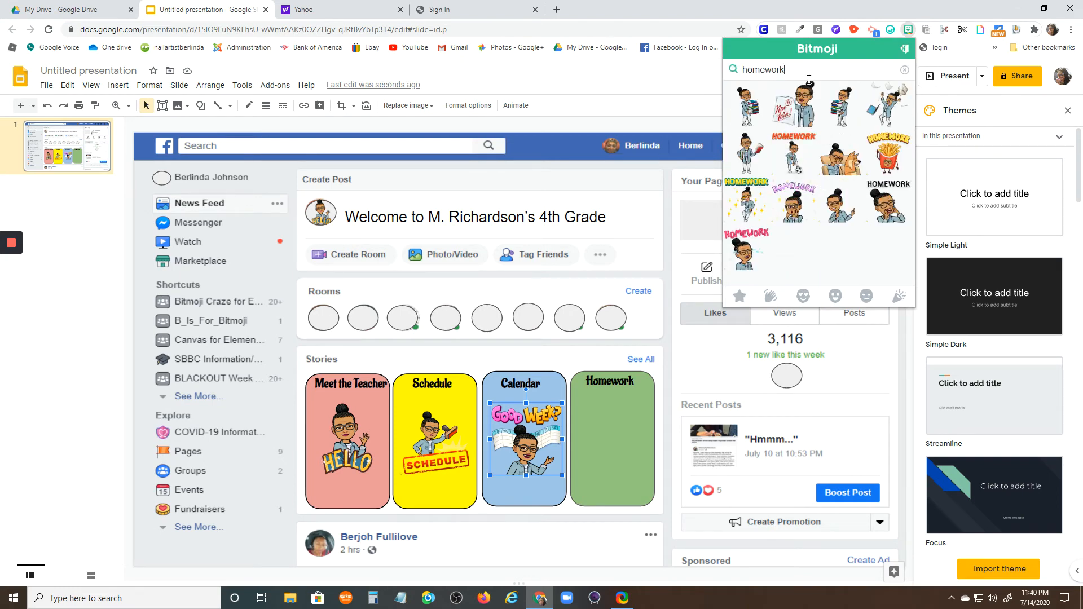
pyautogui.moveTo(796, 113); pyautogui.dragTo(615, 430)
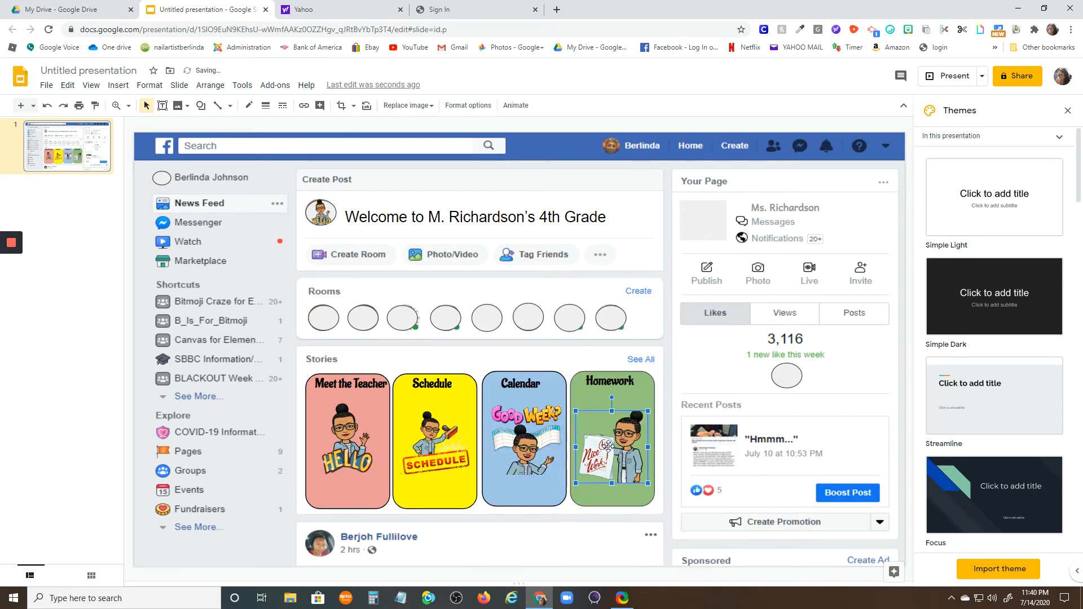
pyautogui.click(608, 192)
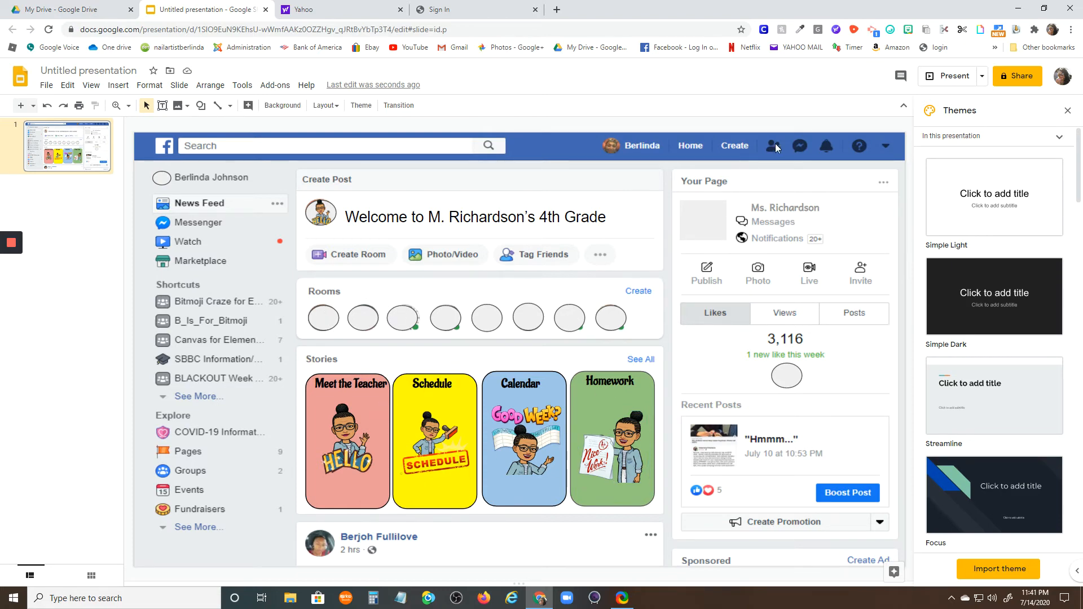
# - Search Bitmoji for "smile" and add a smiling head-and-shoulders Bitmoji to the slide
pyautogui.click(909, 29)
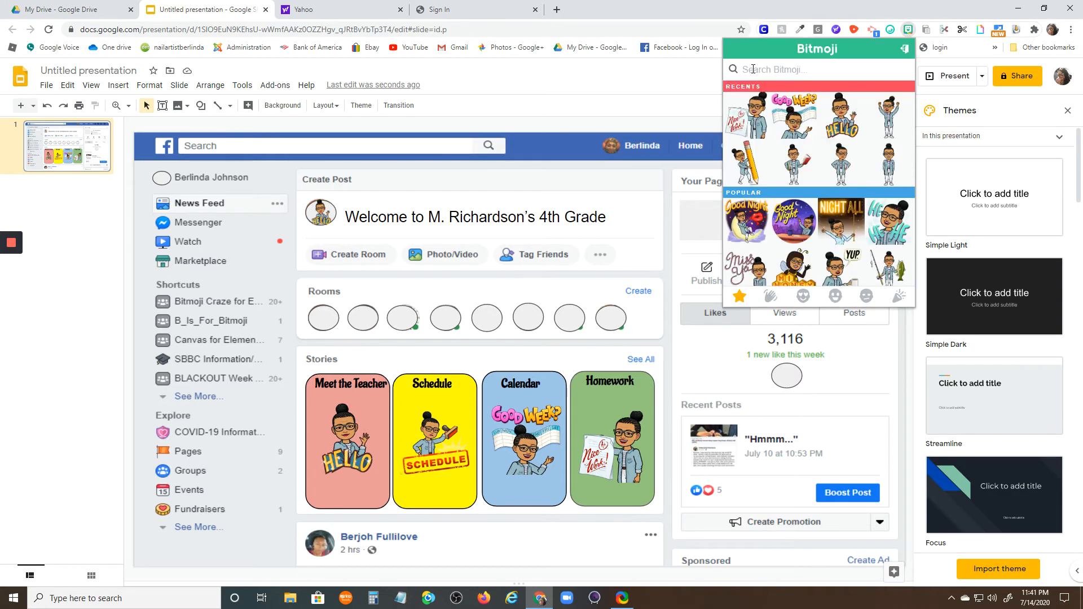
pyautogui.write('smile')
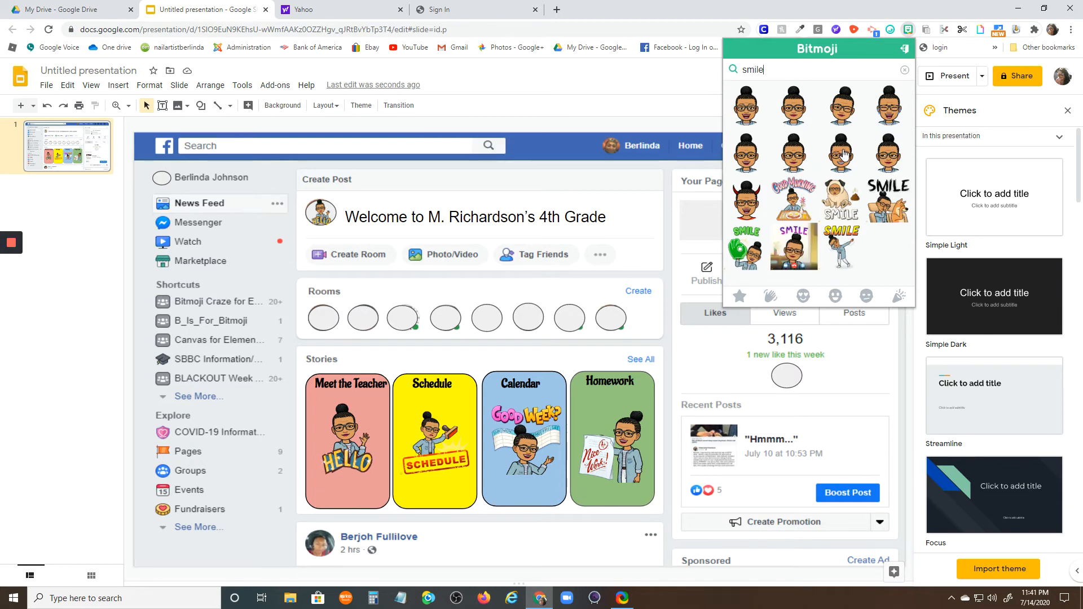
pyautogui.moveTo(841, 151); pyautogui.dragTo(538, 157)
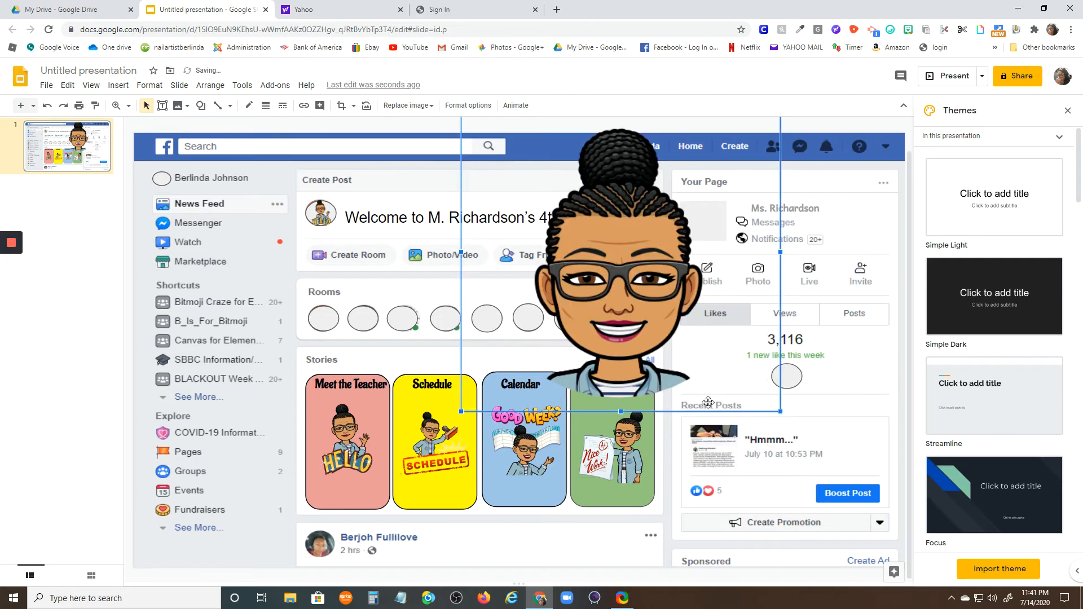
# - Shrink the smiling Bitmoji, bring it fully onto the slide and mask it with an oval shape
pyautogui.moveTo(779, 411); pyautogui.dragTo(614, 266)
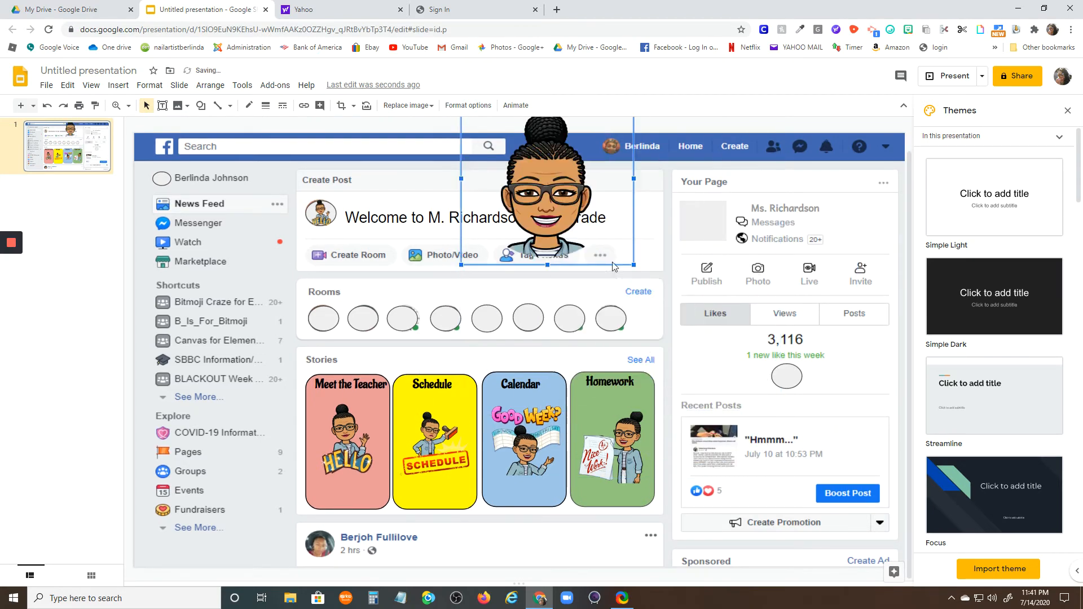
pyautogui.moveTo(555, 197); pyautogui.dragTo(535, 235)
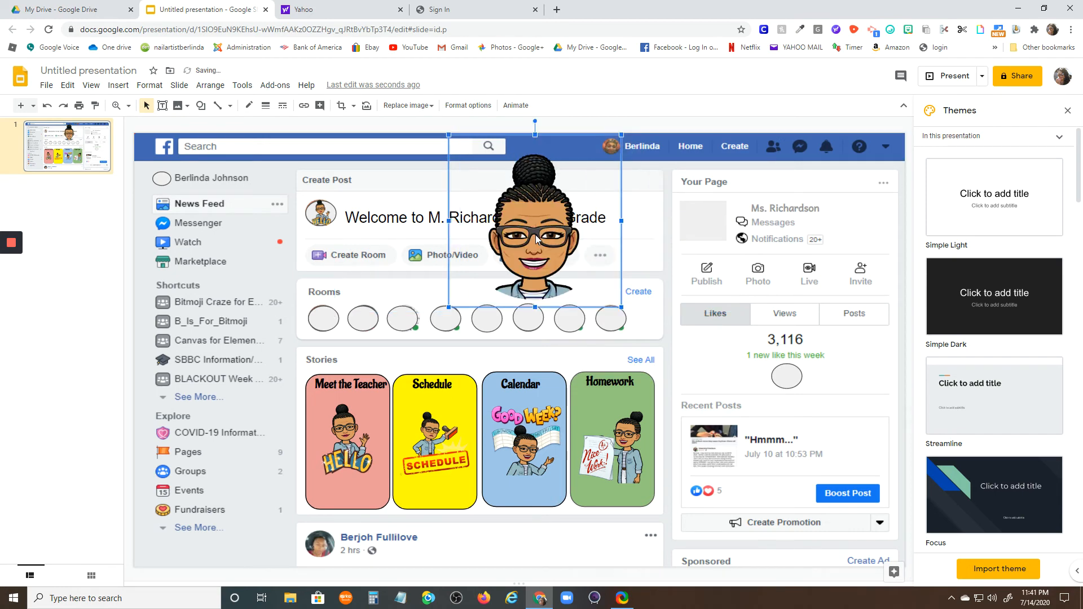
pyautogui.click(353, 107)
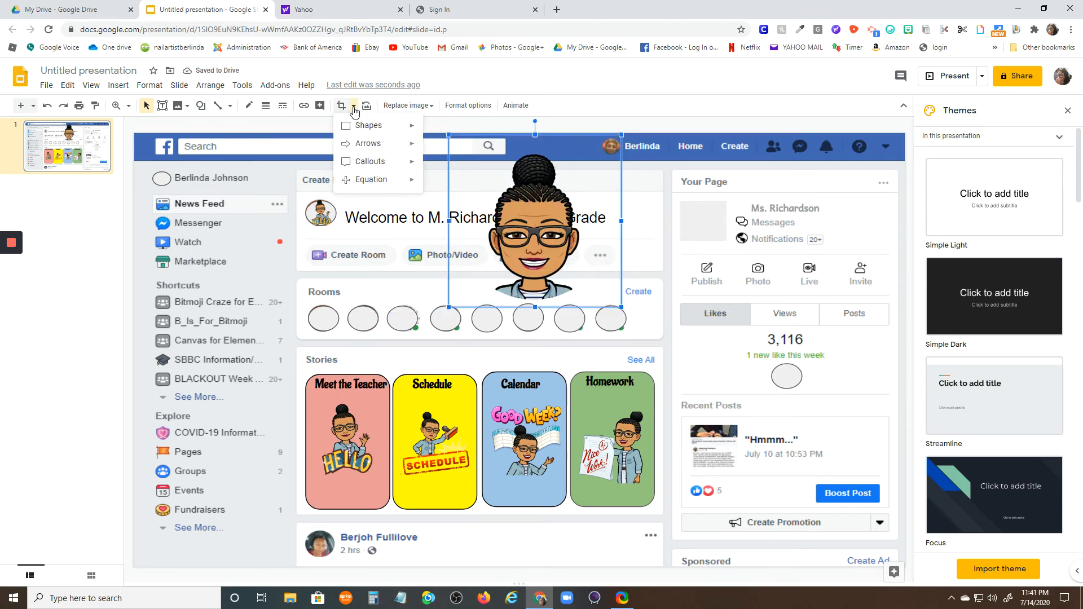
pyautogui.moveTo(358, 127)
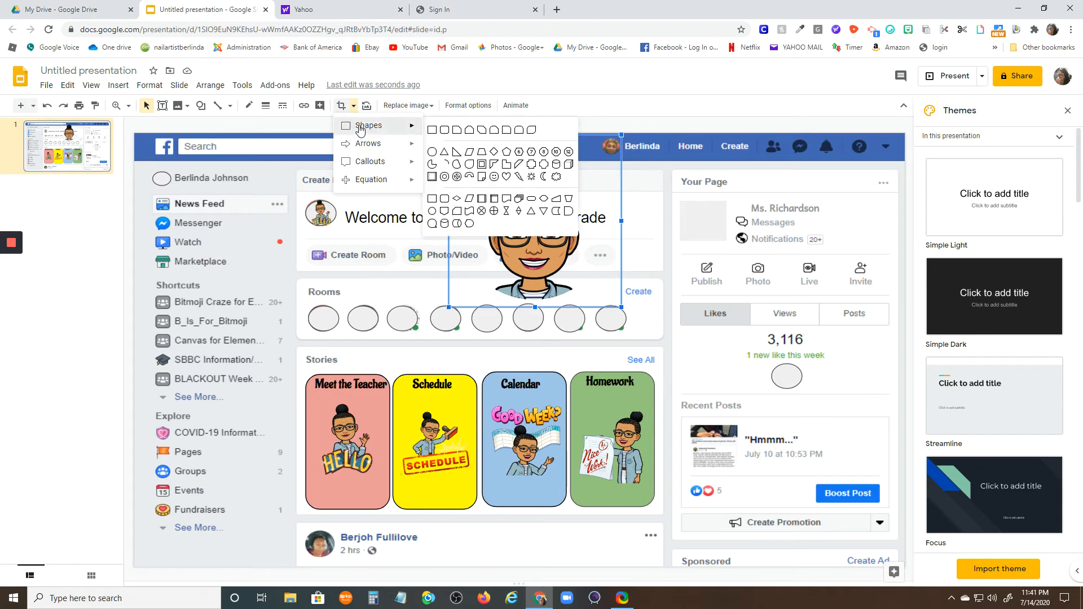
pyautogui.click(433, 152)
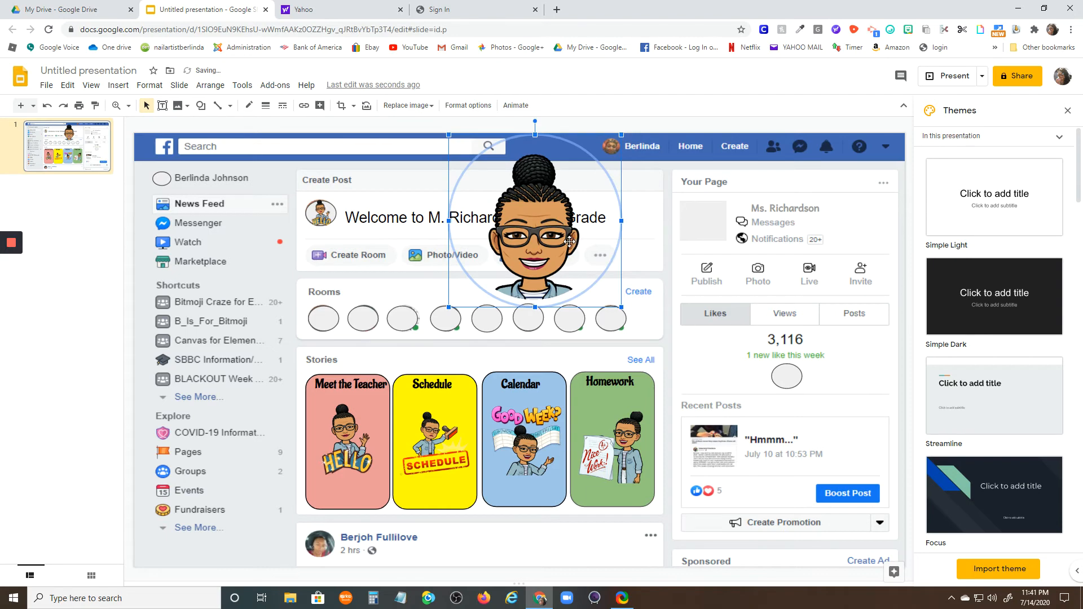
# - Shrink the oval-masked smiling Bitmoji and fit it over the first circle in the Rooms row
pyautogui.moveTo(621, 308); pyautogui.dragTo(317, 310)
pyautogui.click(388, 291)
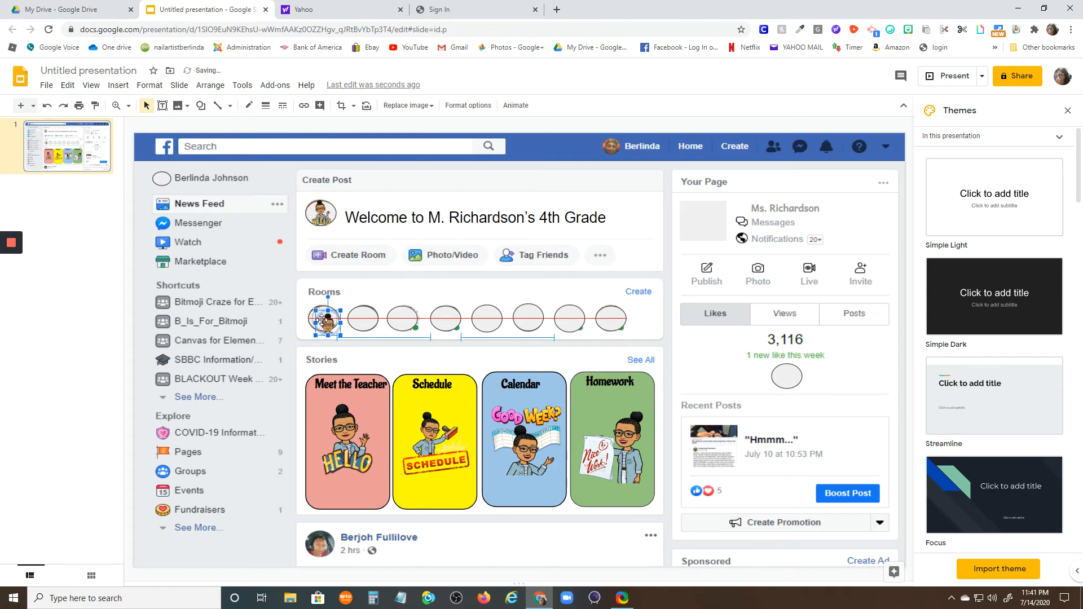
pyautogui.click(379, 331)
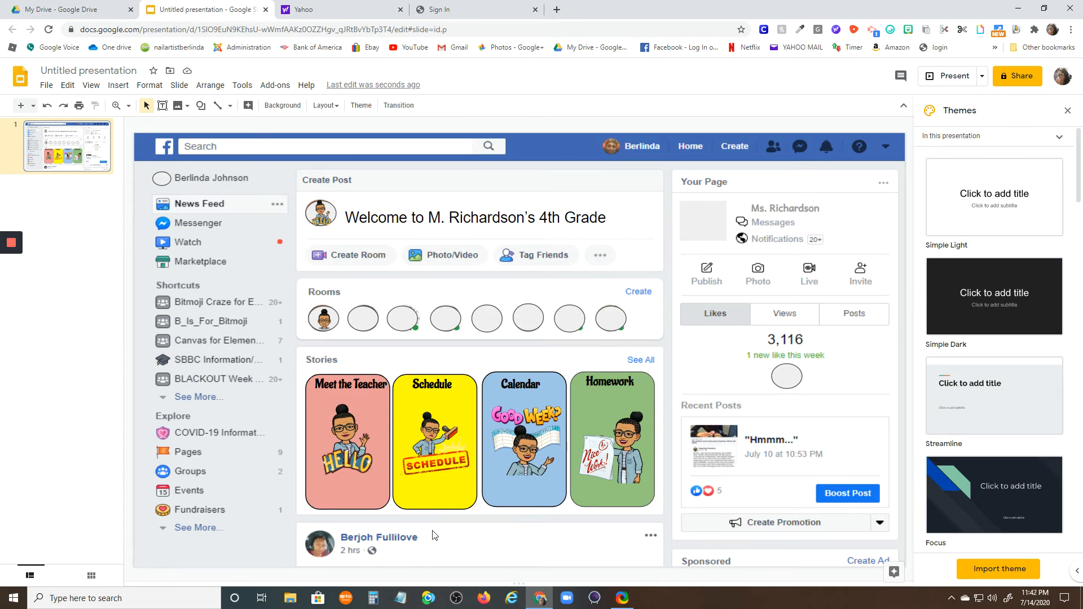
# - Lower the HELLO Bitmoji slightly inside the Meet the Teacher card
pyautogui.moveTo(352, 451); pyautogui.dragTo(352, 453)
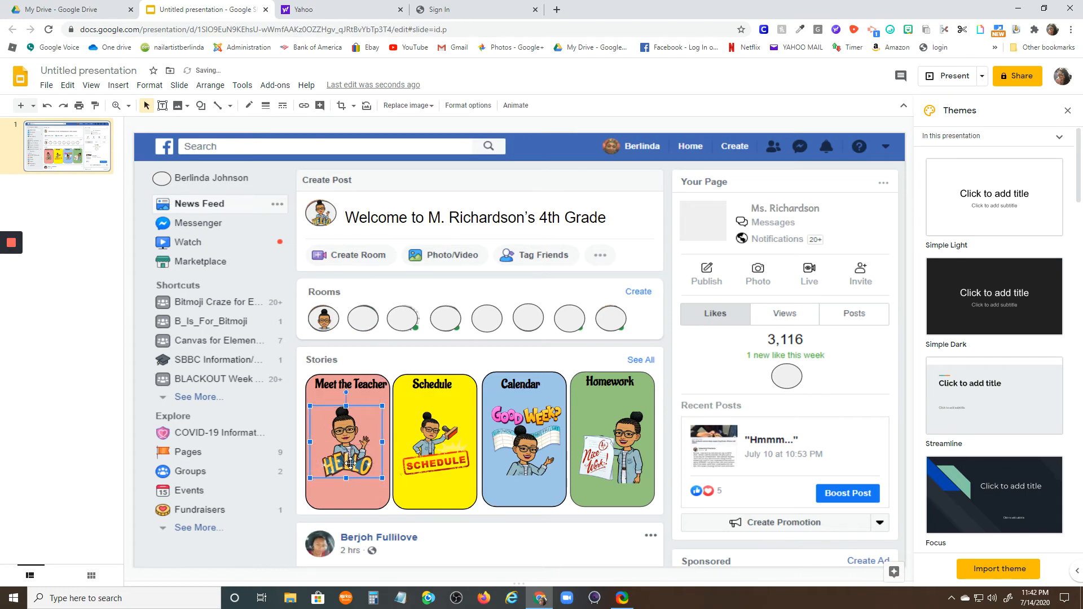
pyautogui.click(422, 361)
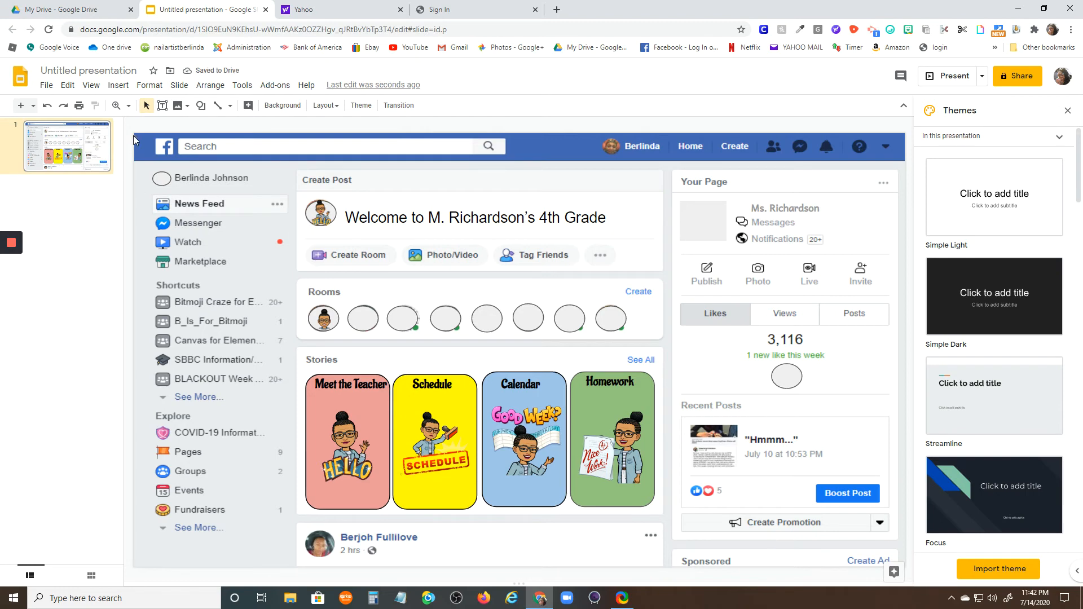
# - Draw a rectangle over the slide and widen it until it covers the whole slide
pyautogui.click(123, 86)
pyautogui.click(130, 178)
pyautogui.click(118, 86)
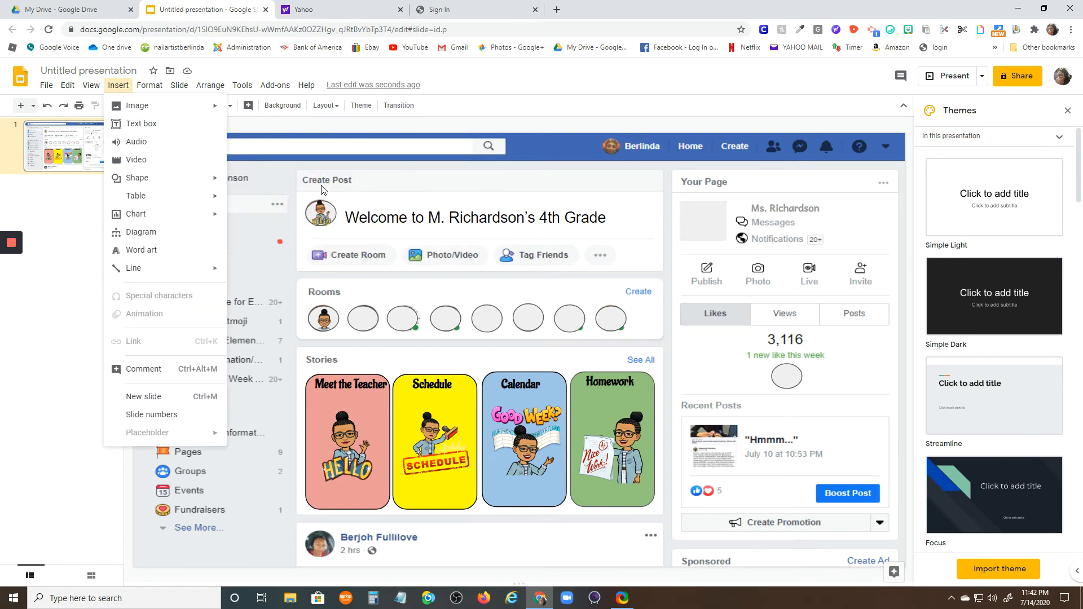
pyautogui.click(221, 180)
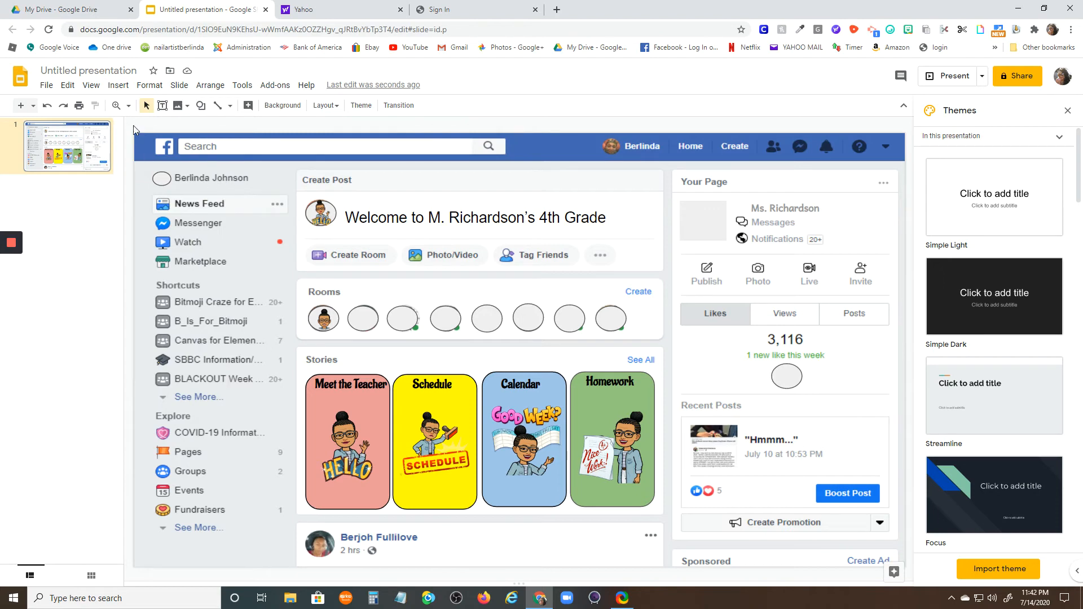
pyautogui.click(119, 85)
pyautogui.click(169, 183)
pyautogui.click(118, 85)
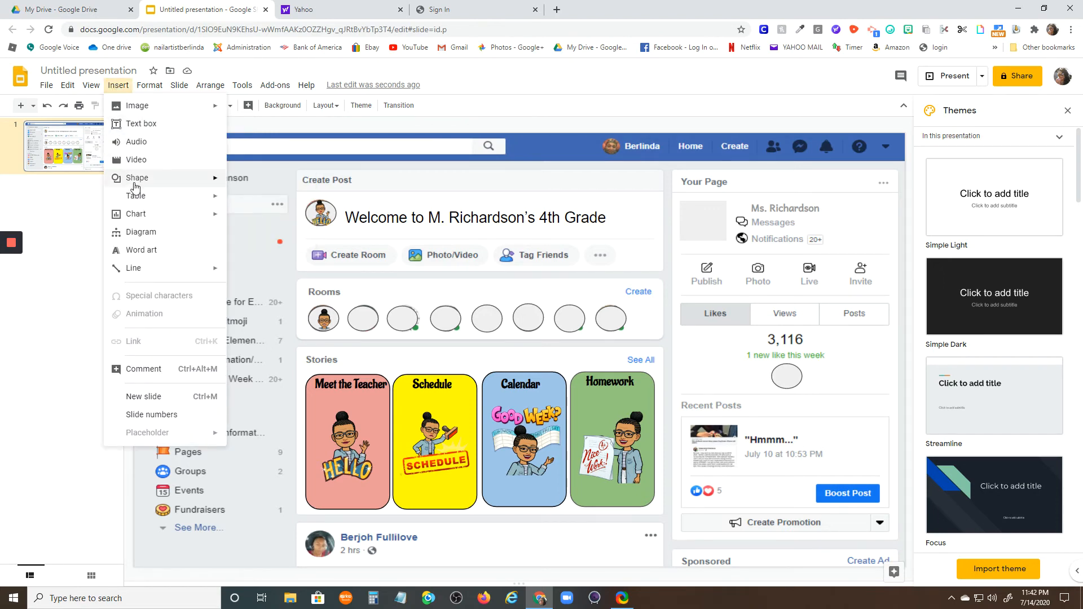
pyautogui.moveTo(196, 181)
pyautogui.moveTo(259, 184)
pyautogui.click(325, 184)
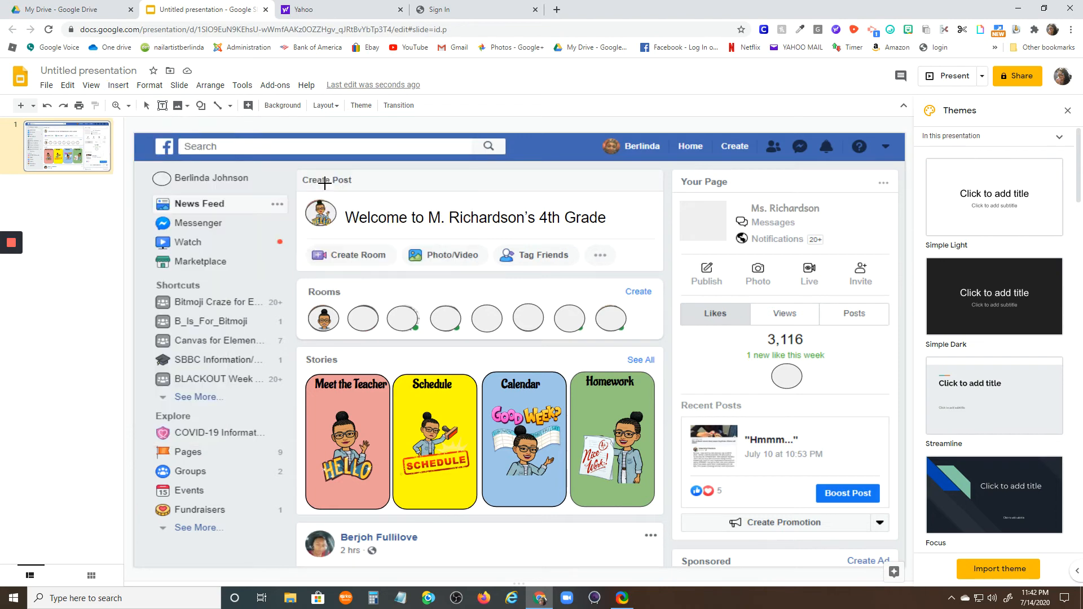
pyautogui.moveTo(134, 133); pyautogui.dragTo(879, 568)
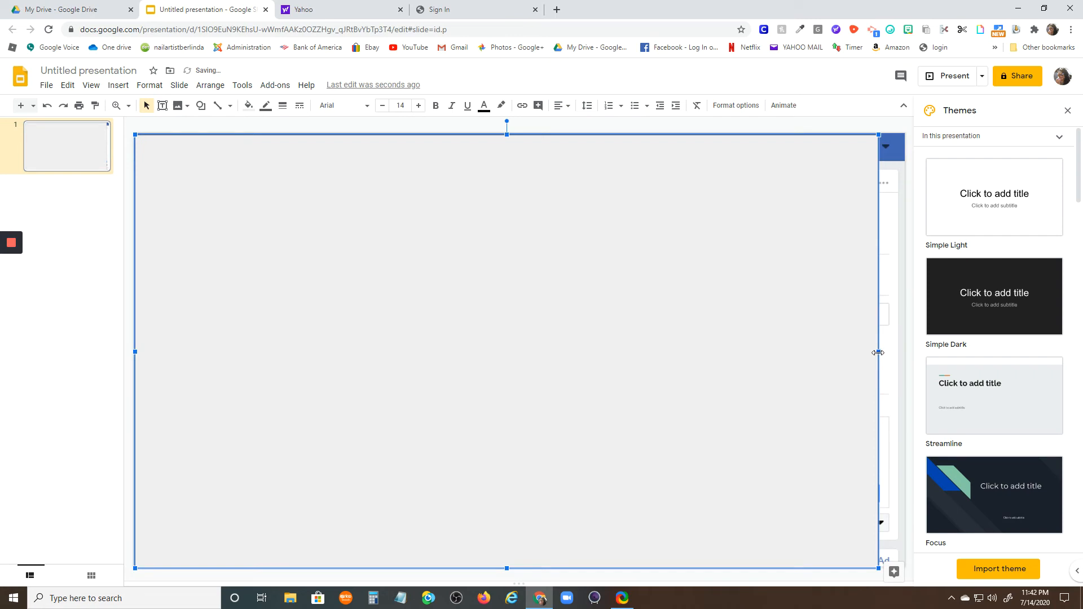
pyautogui.moveTo(878, 352); pyautogui.dragTo(903, 348)
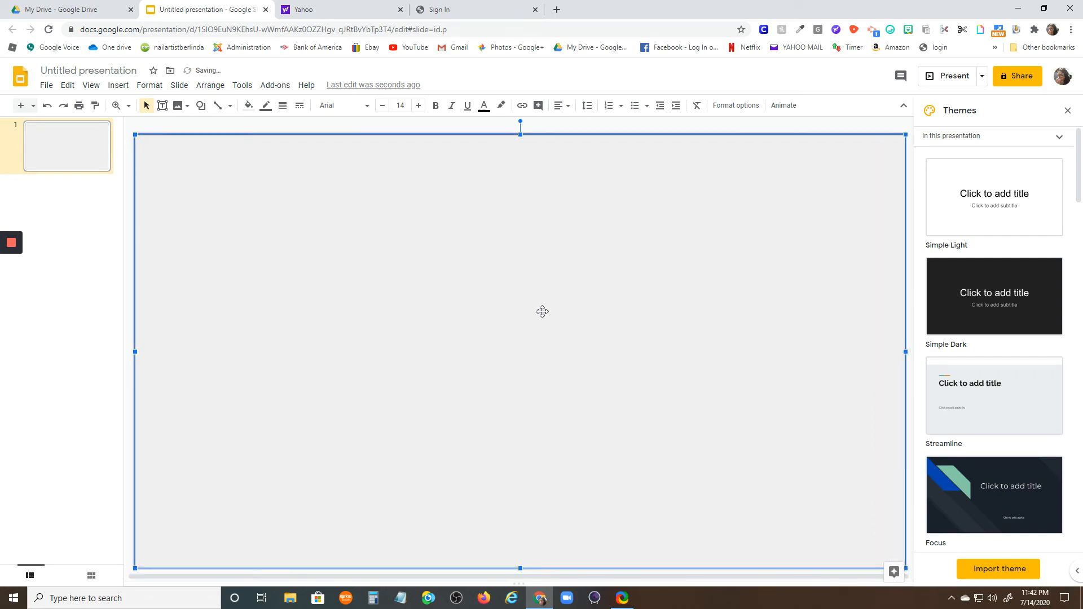
# - Make the full-slide rectangle's fill transparent and extend its left side to the slide's edge
pyautogui.rightClick(419, 269)
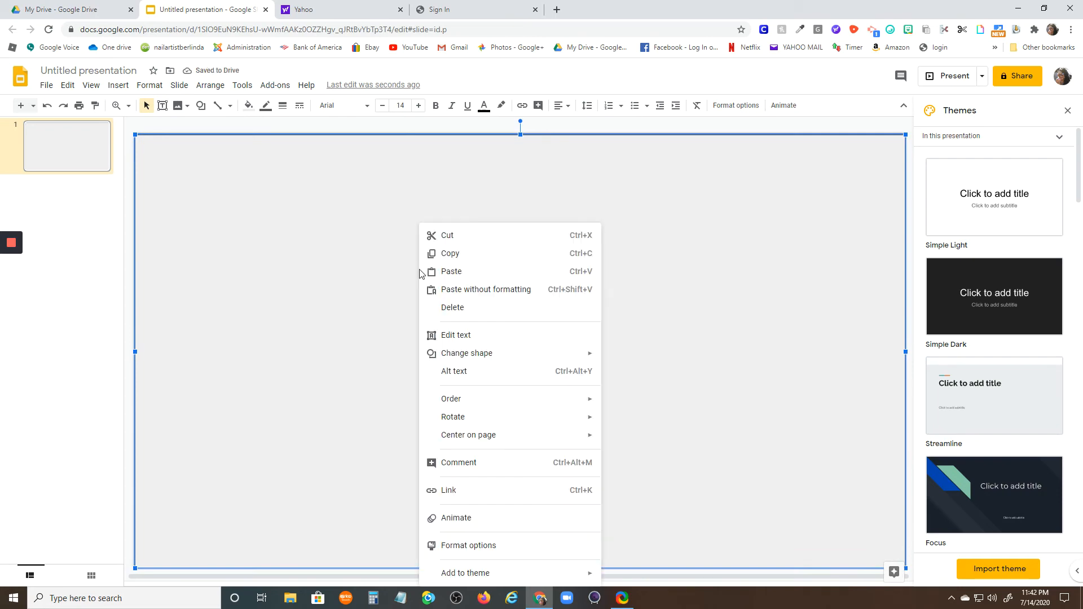
pyautogui.click(377, 286)
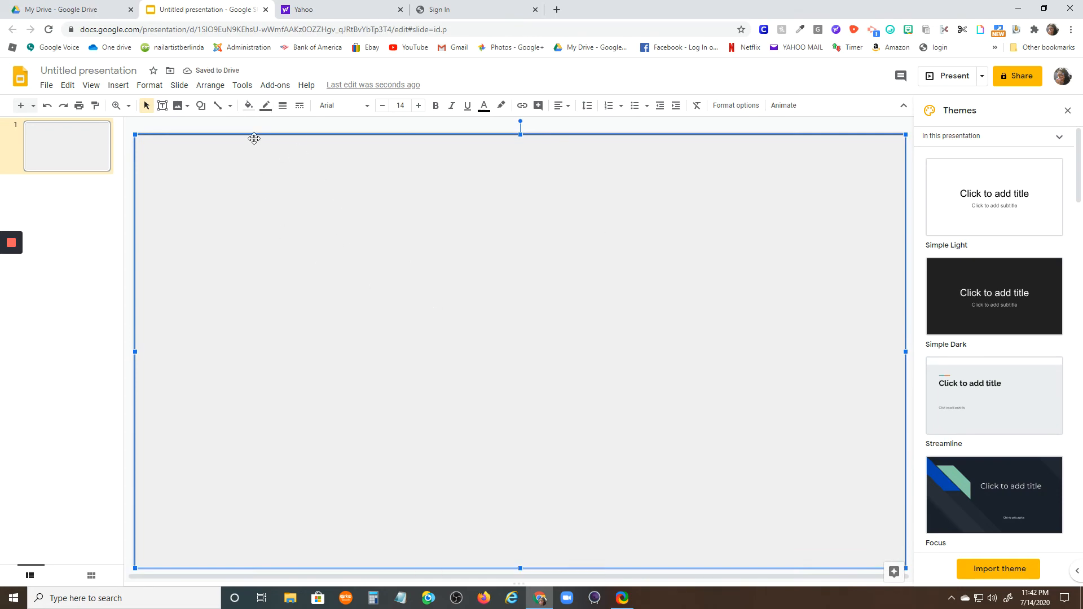
pyautogui.click(248, 106)
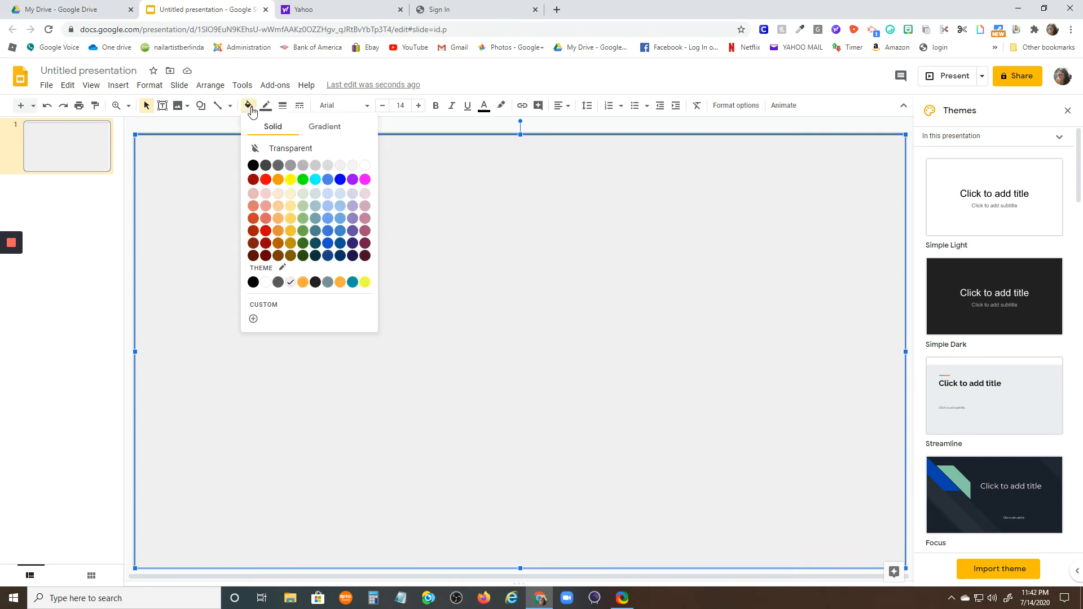
pyautogui.click(287, 152)
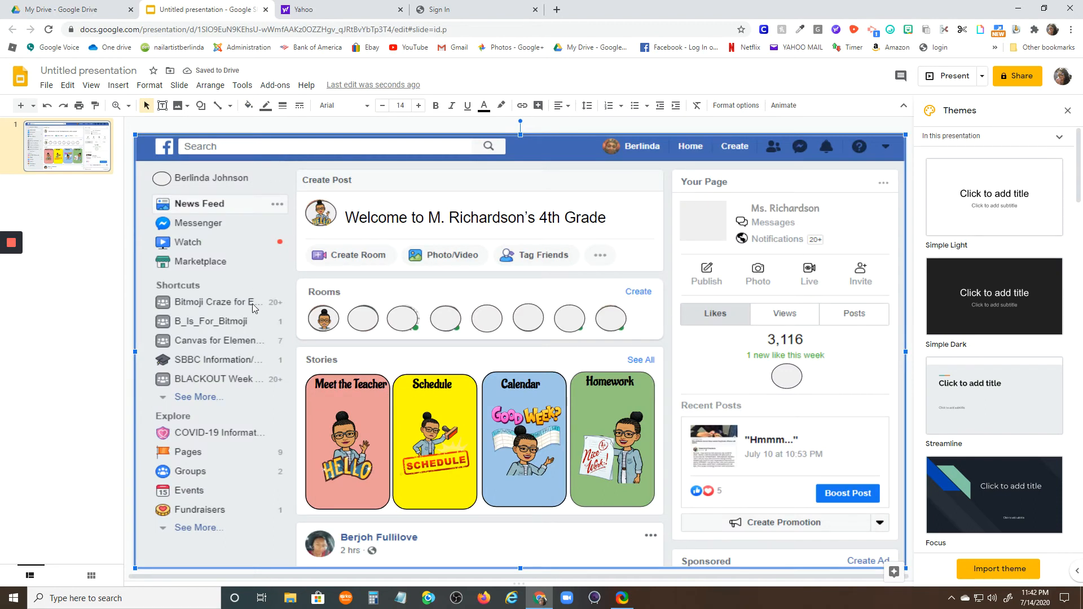
pyautogui.moveTo(296, 406); pyautogui.dragTo(300, 407)
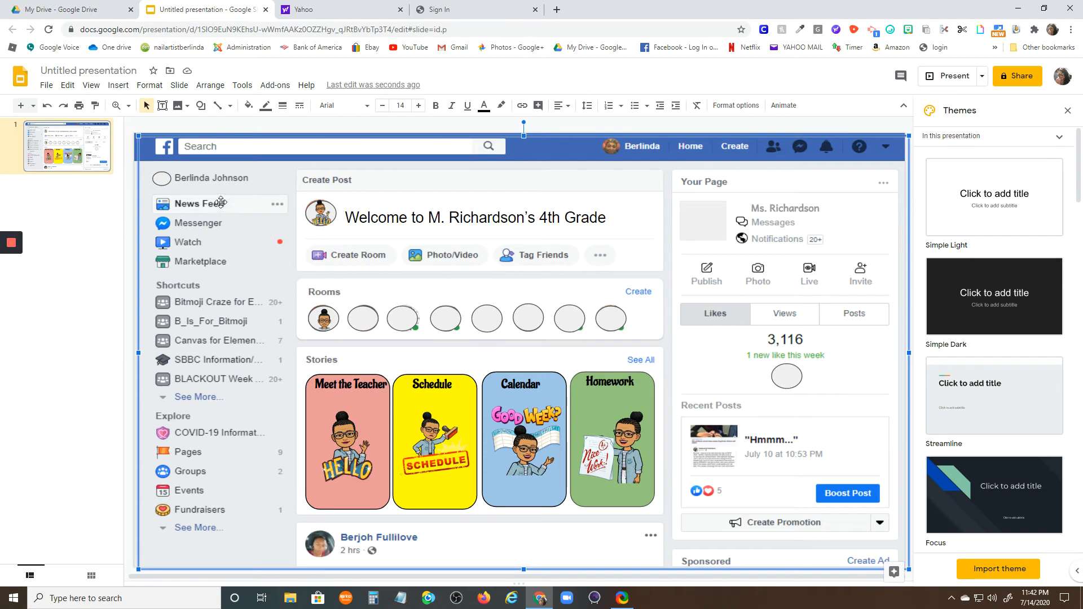
pyautogui.moveTo(139, 354); pyautogui.dragTo(136, 354)
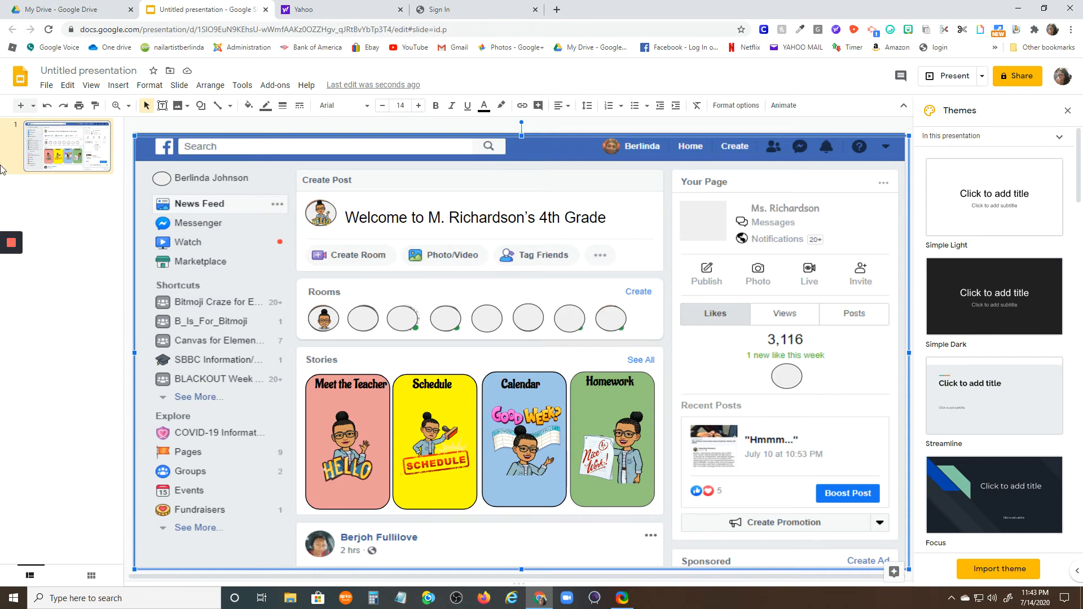
# - Copy the finished Facebook-page slide and paste four duplicates below it
pyautogui.click(66, 150)
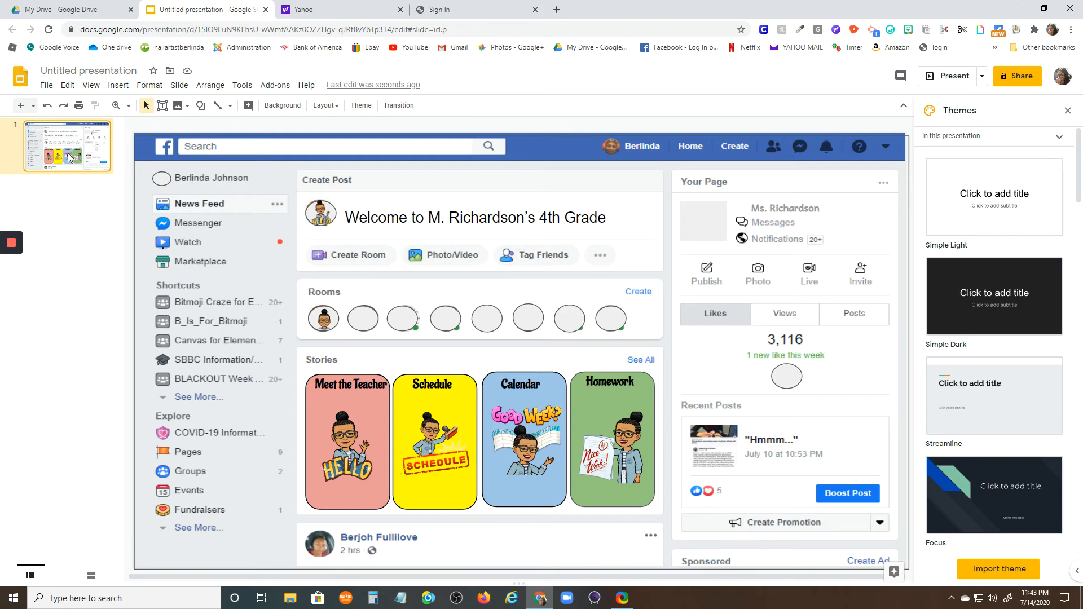
pyautogui.click(67, 177)
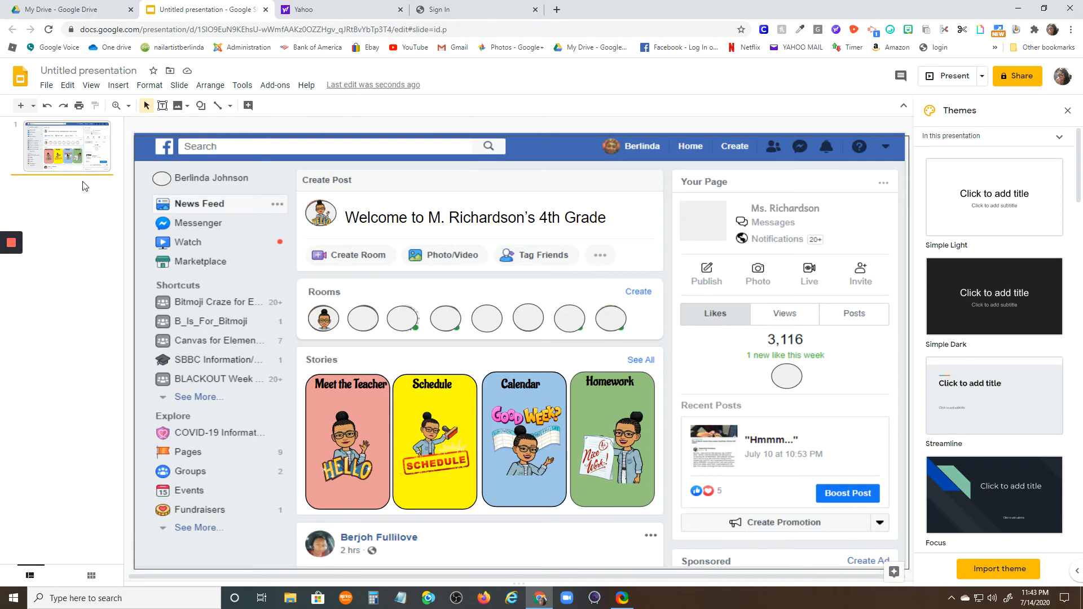
pyautogui.hotkey('ctrl', 'v')
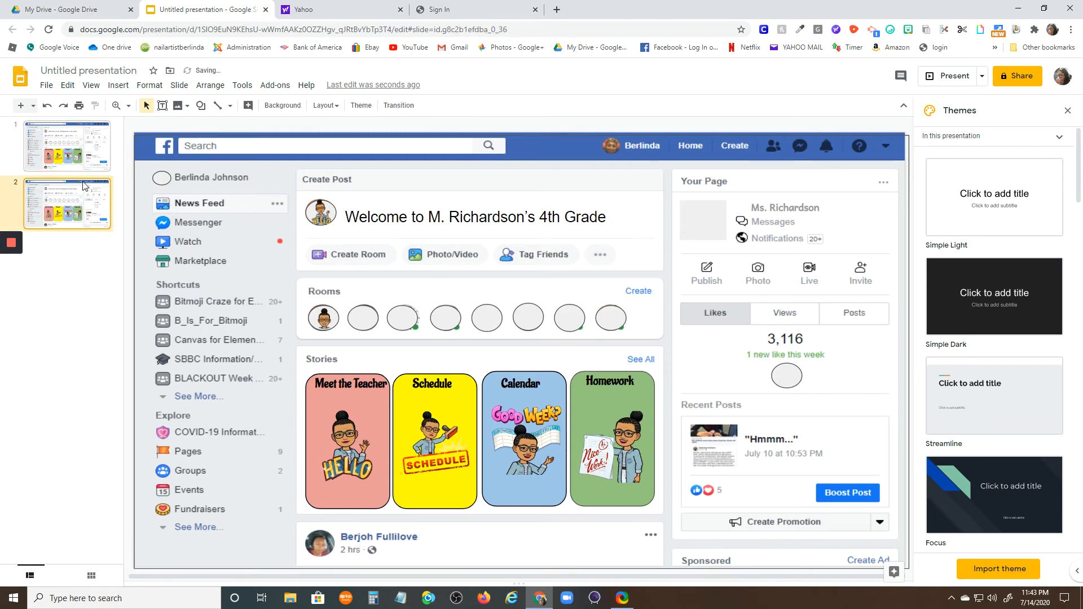
pyautogui.click(86, 235)
pyautogui.hotkey('ctrl', 'v')
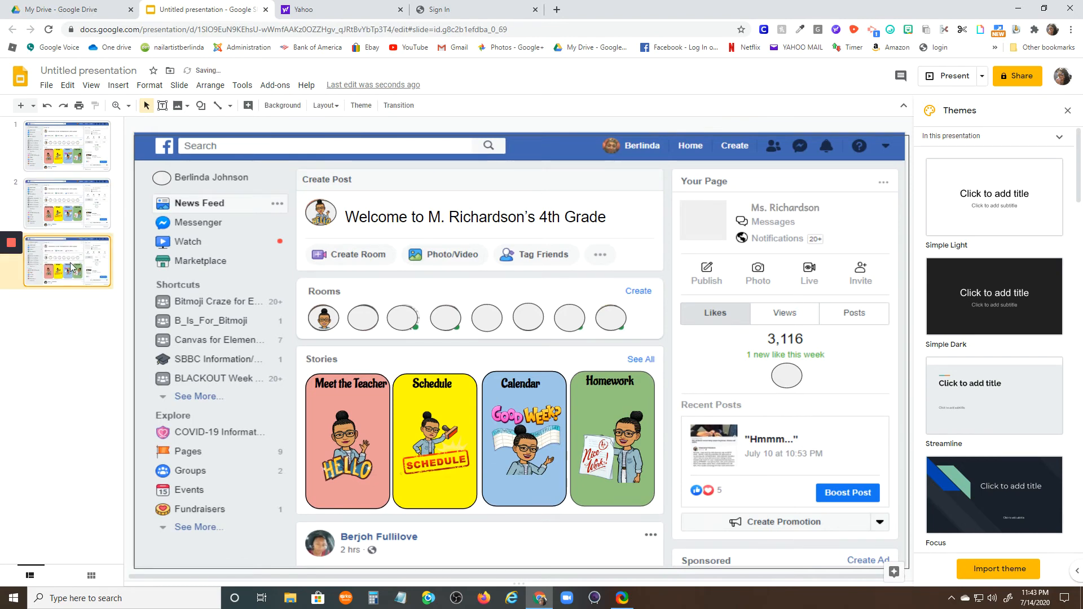
pyautogui.click(67, 296)
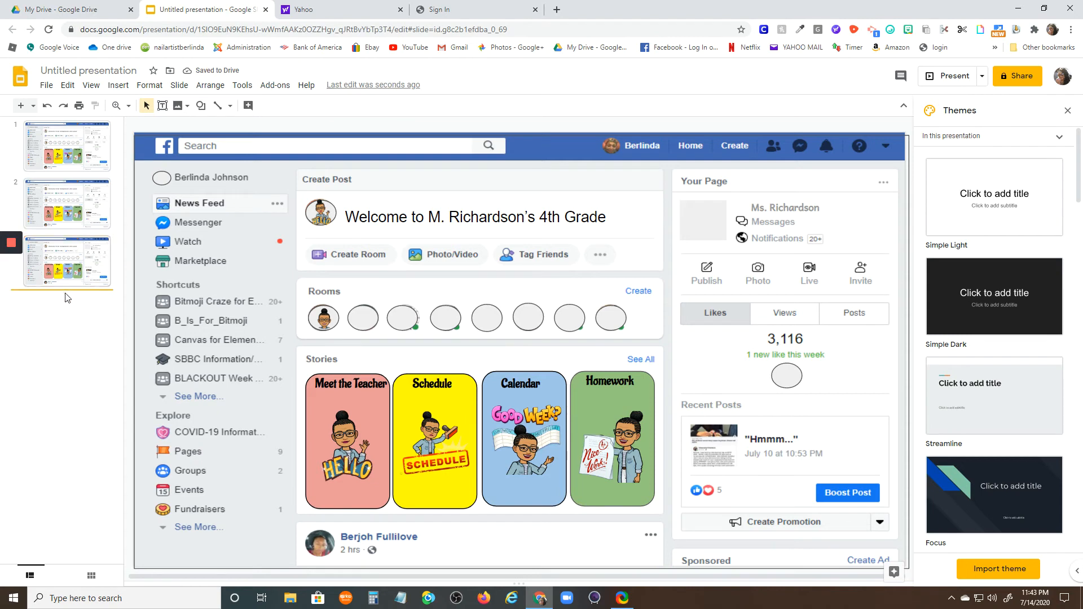
pyautogui.hotkey('ctrl', 'v')
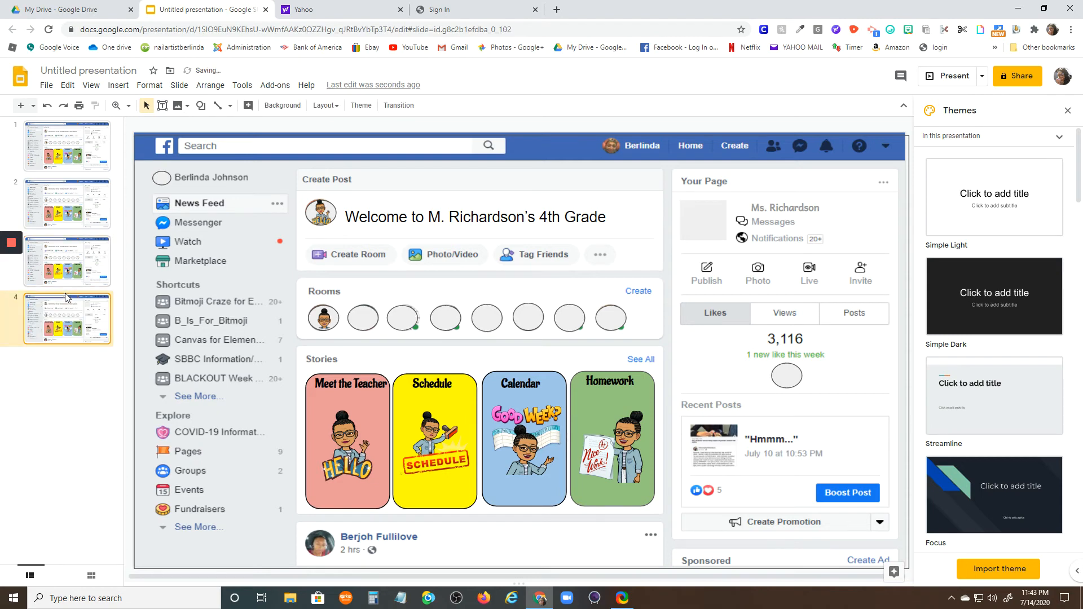
pyautogui.click(75, 350)
pyautogui.hotkey('ctrl', 'v')
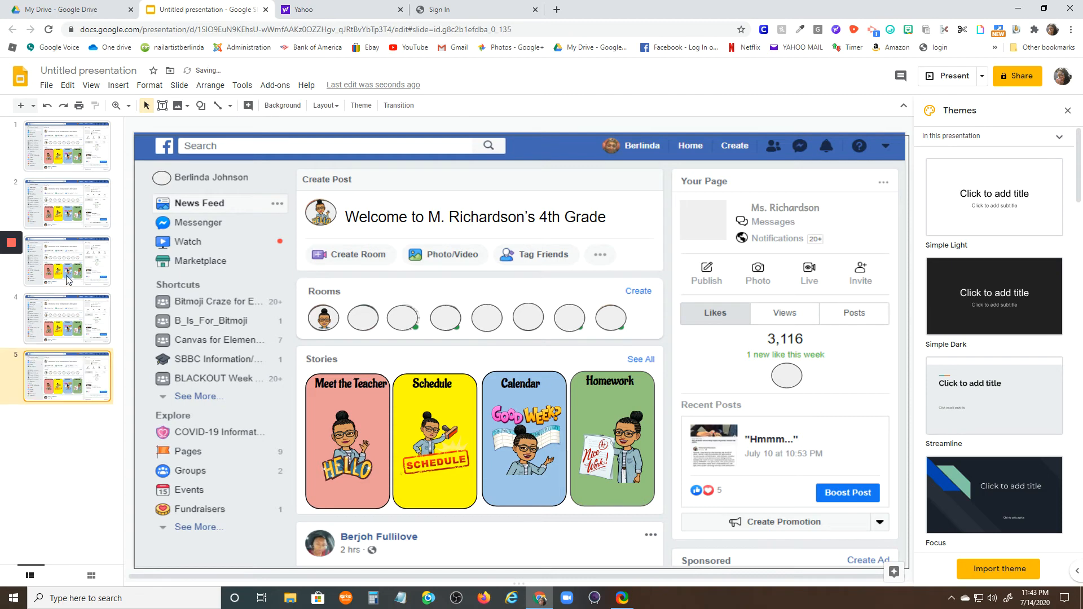
# - Start a text box over the Meet the Teacher card on the second slide
pyautogui.click(64, 201)
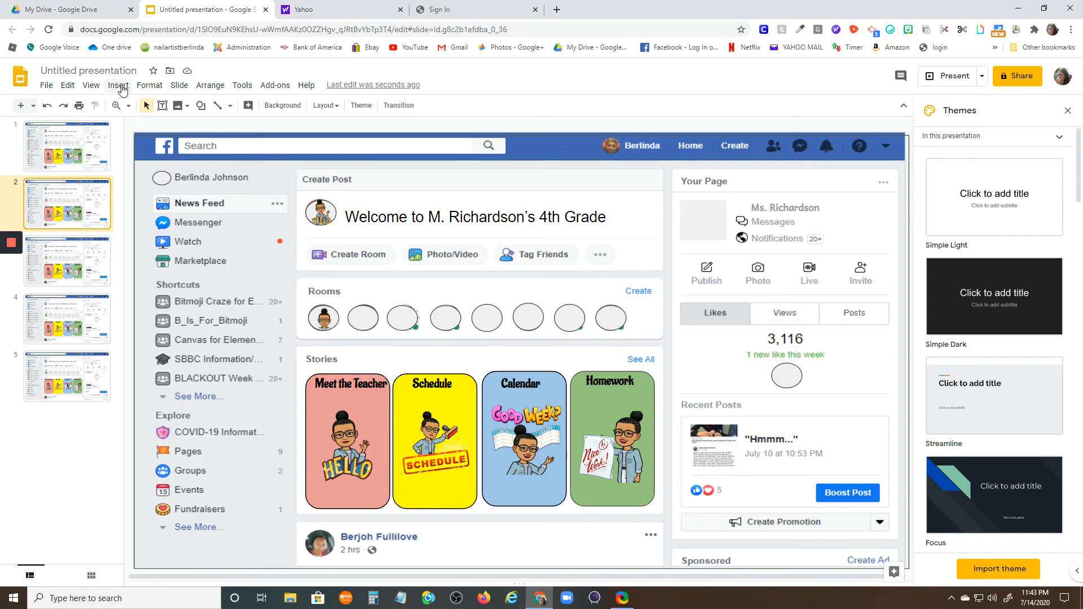
pyautogui.click(120, 85)
pyautogui.moveTo(138, 204)
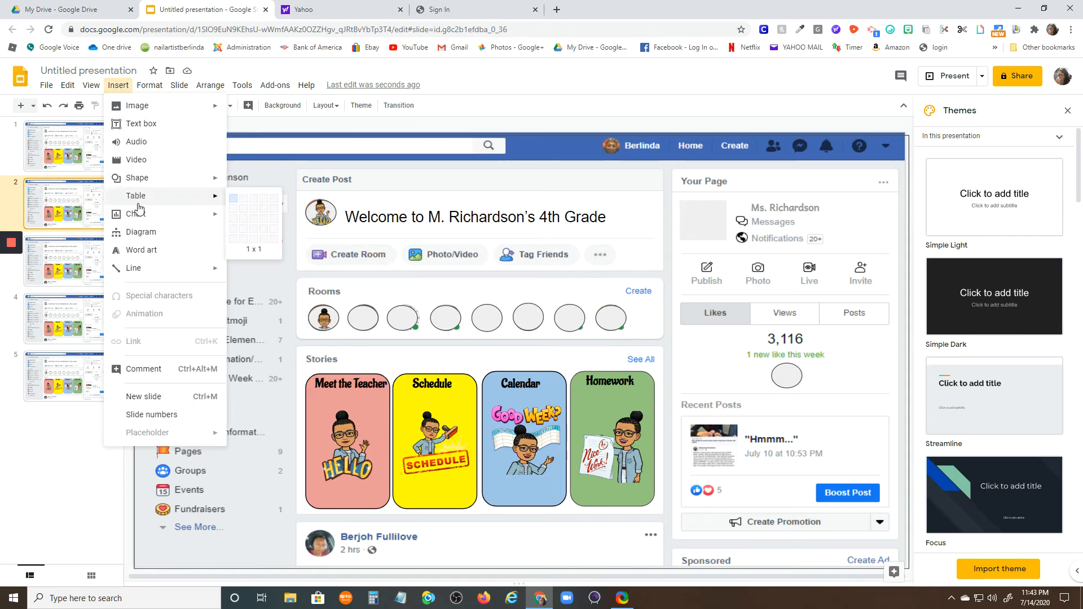
pyautogui.click(141, 124)
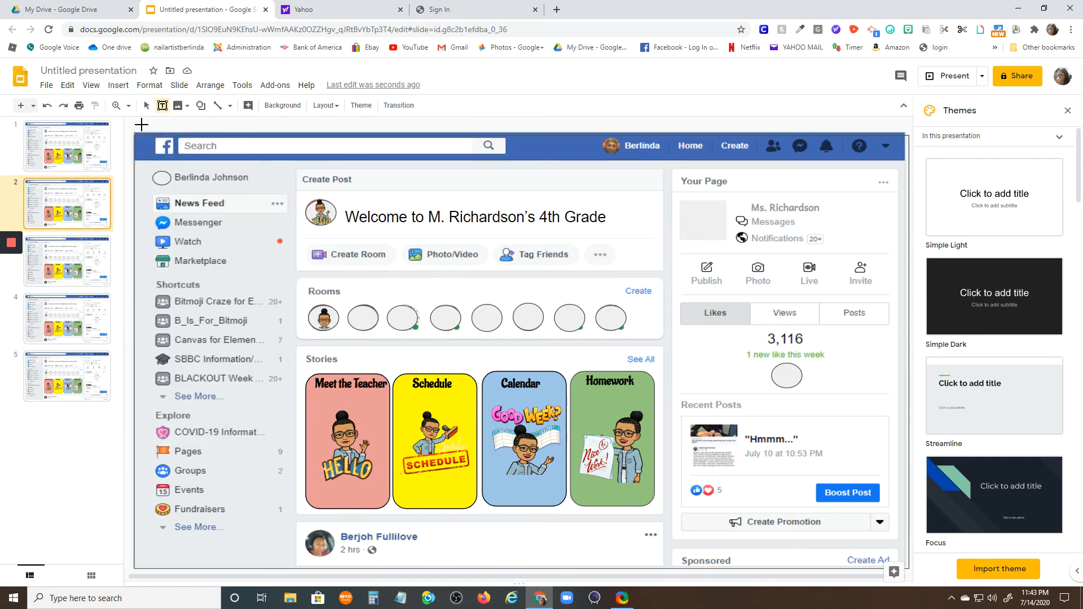
pyautogui.click(117, 88)
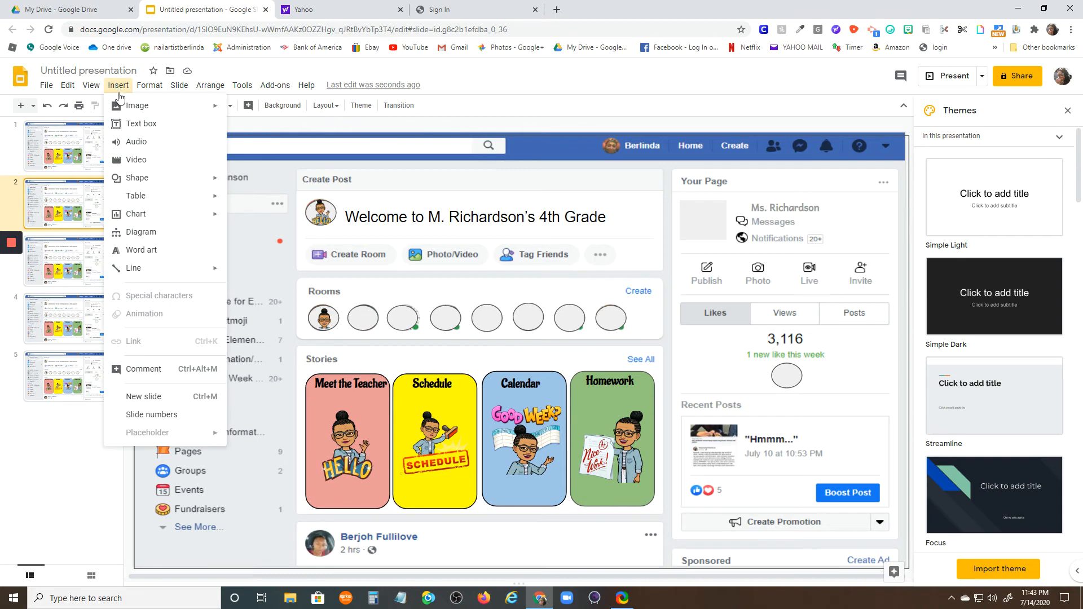
pyautogui.click(130, 124)
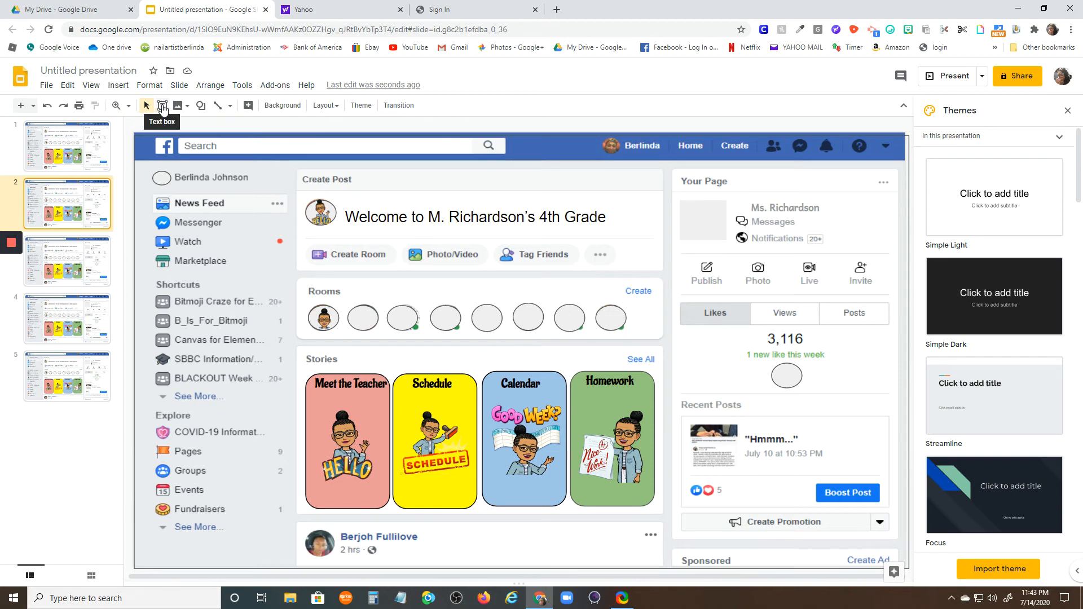
pyautogui.click(161, 109)
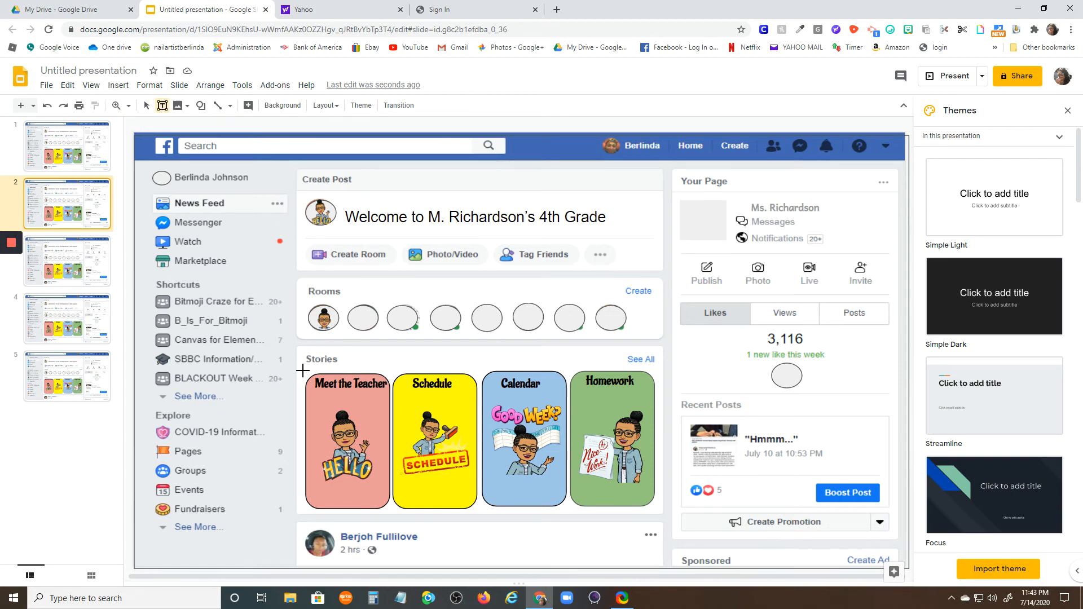